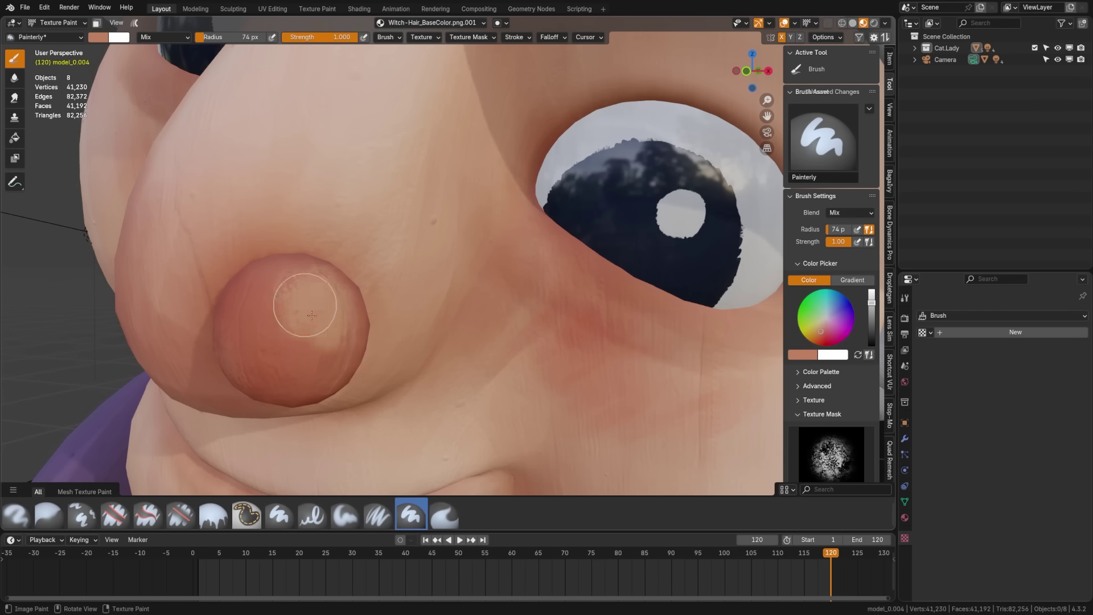
Paint a lighter patch on the wart on the witch's nose, then dab a smaller white highlight onto it with the swapped colour.
drag(312, 315, 309, 332)
middle_drag(310, 331, 320, 334)
click(858, 355)
key(f)
click(380, 322)
click(365, 318)
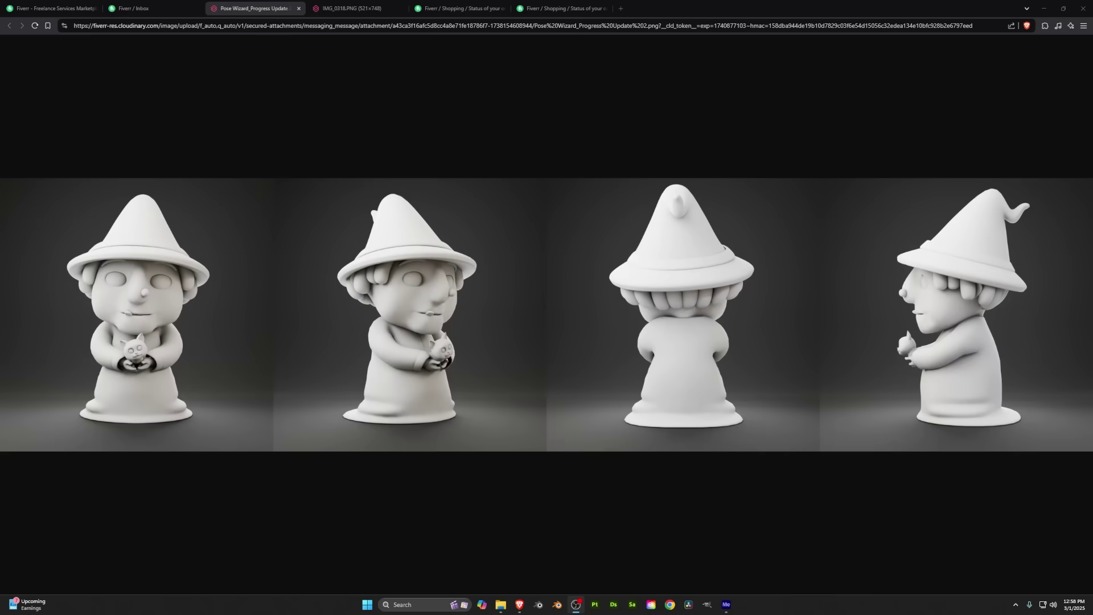
key(ctrl+w)
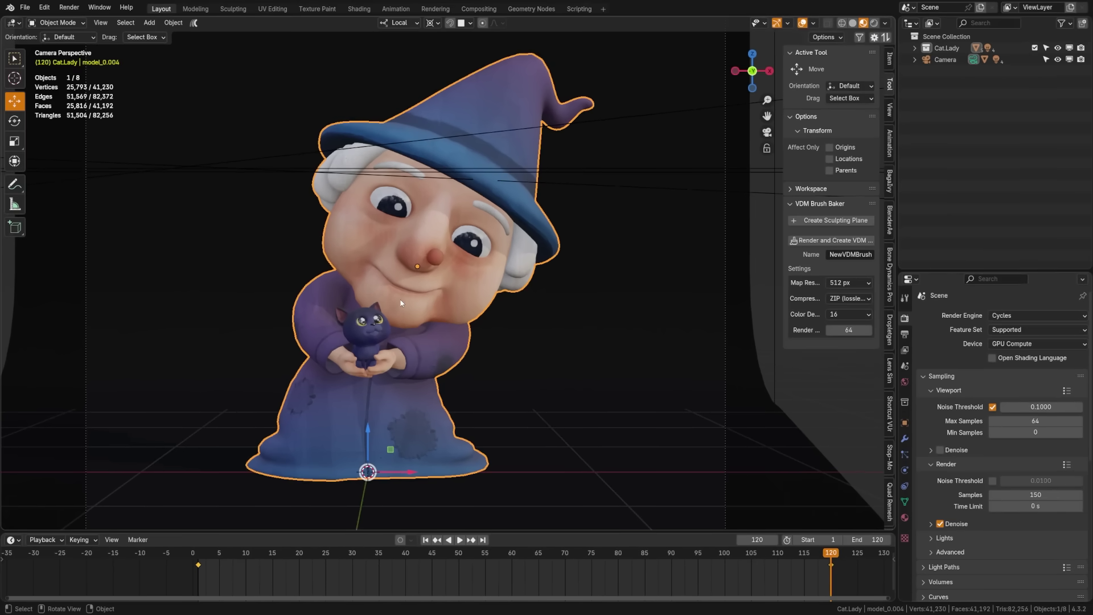
Try a Paint Hard stroke on the witch's cheek in Texture Paint mode with the brush radius at 23 px.
key(ctrl+Tab)
click(509, 235)
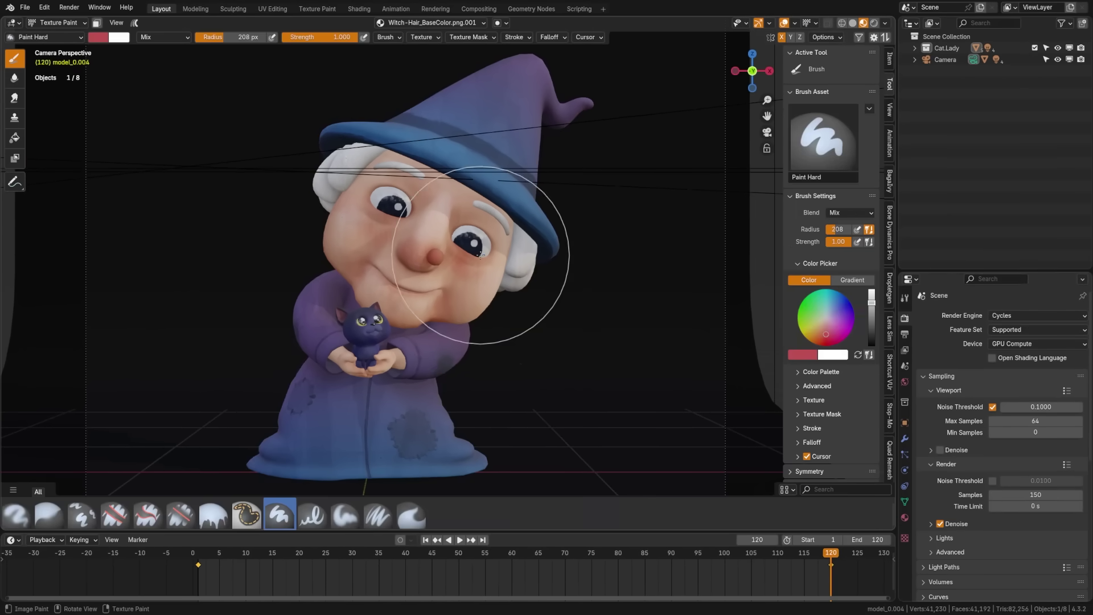
scroll(611, 286, up, 4)
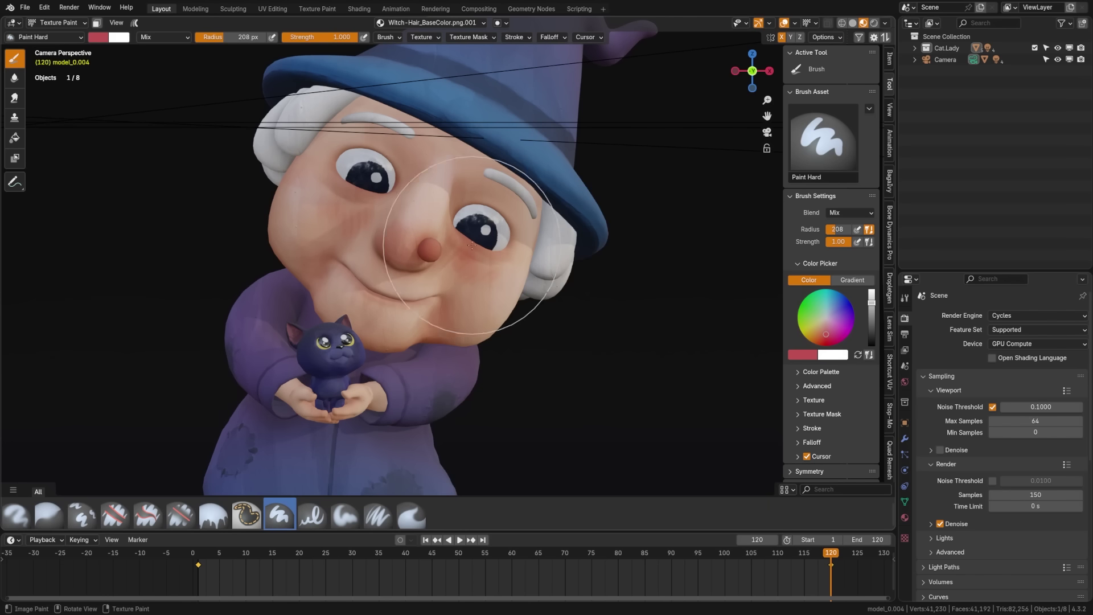
key(f)
click(502, 267)
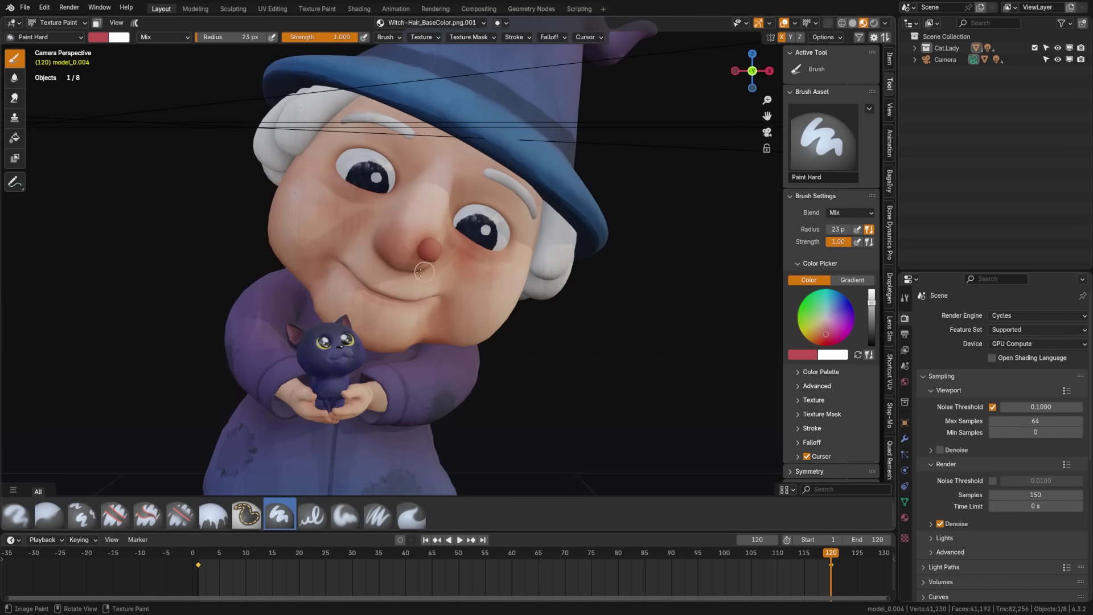
scroll(447, 269, up, 5)
drag(567, 326, 559, 342)
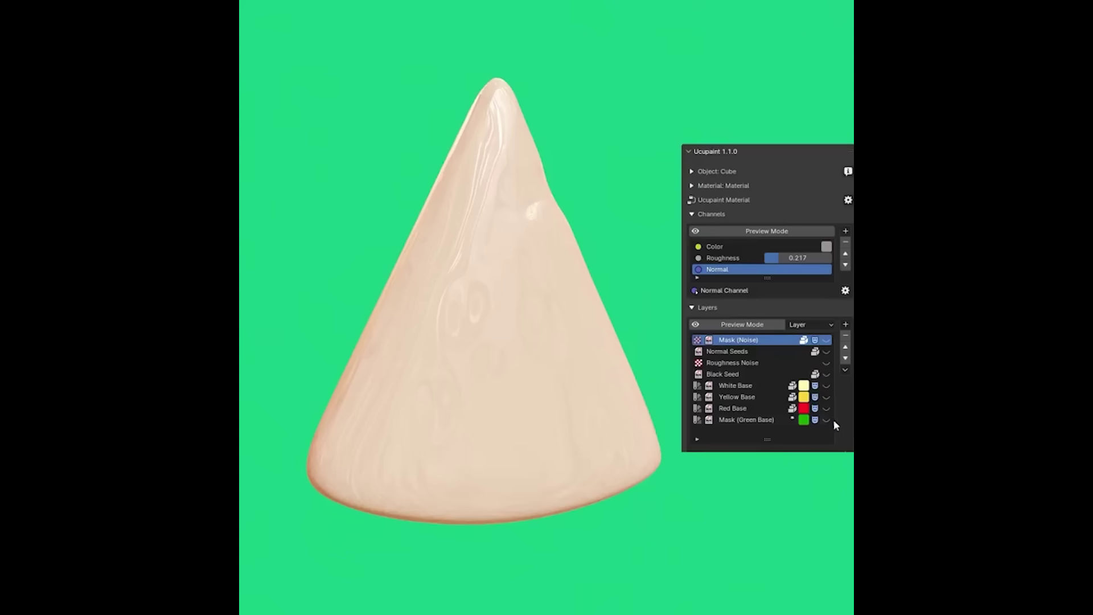
Show the Ucupaint layers from Green Base up to Normal Seeds.
drag(826, 420, 826, 351)
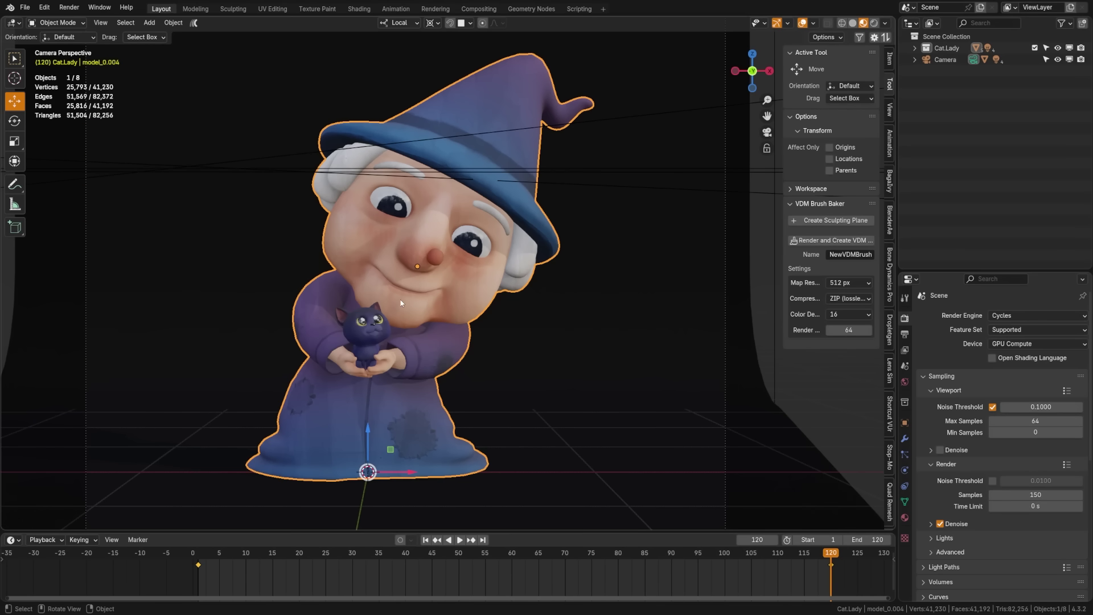
Put the witch model into Texture Paint mode and set the brush radius to 23 px.
key(ctrl+Tab)
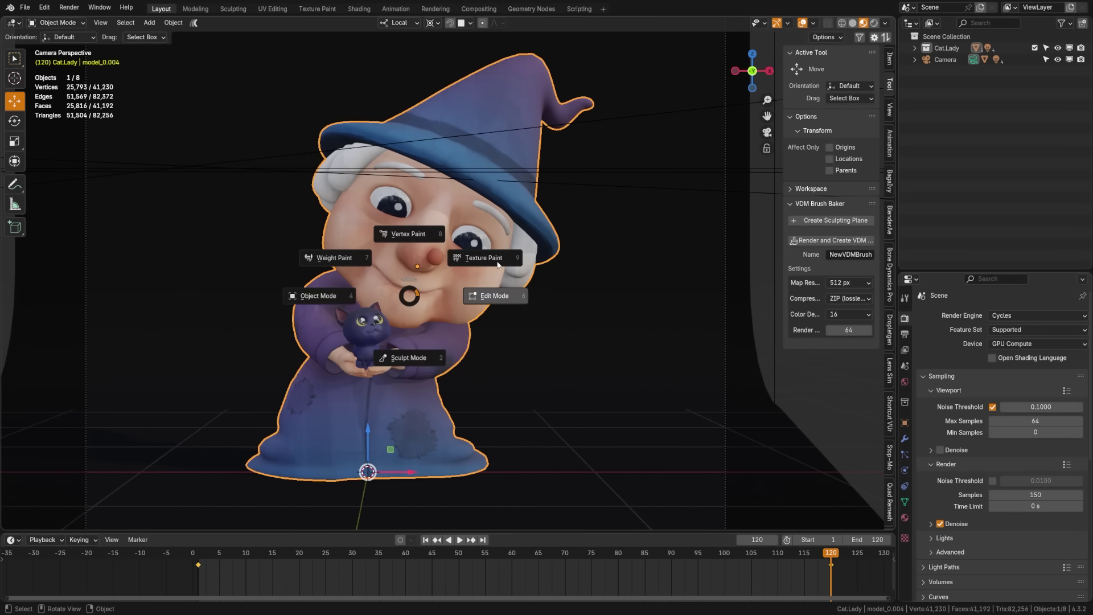
click(497, 263)
scroll(416, 404, up, 3)
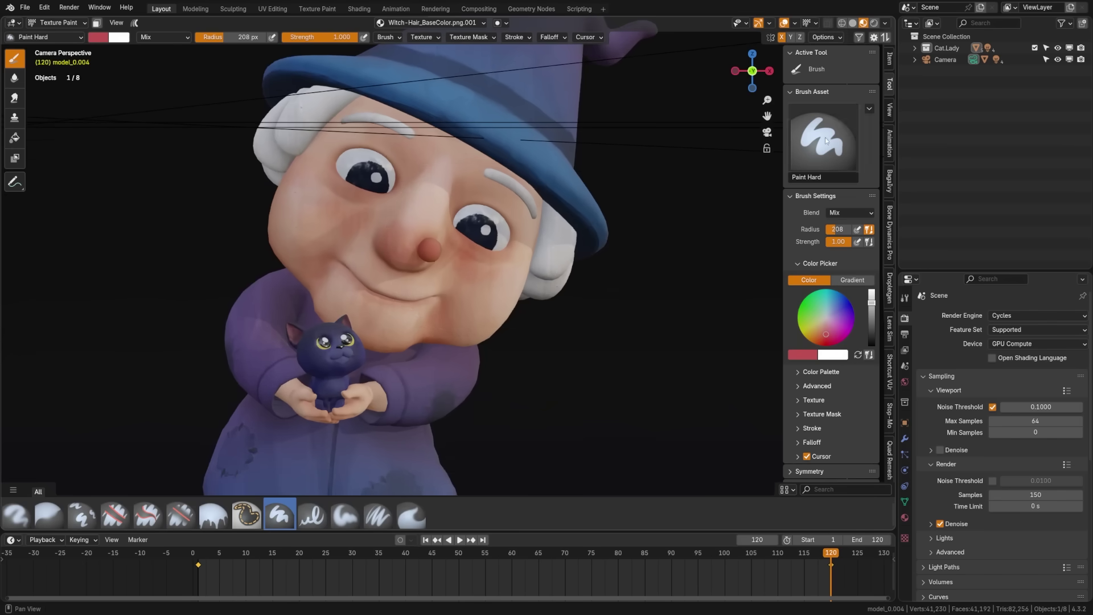
key(f)
click(424, 271)
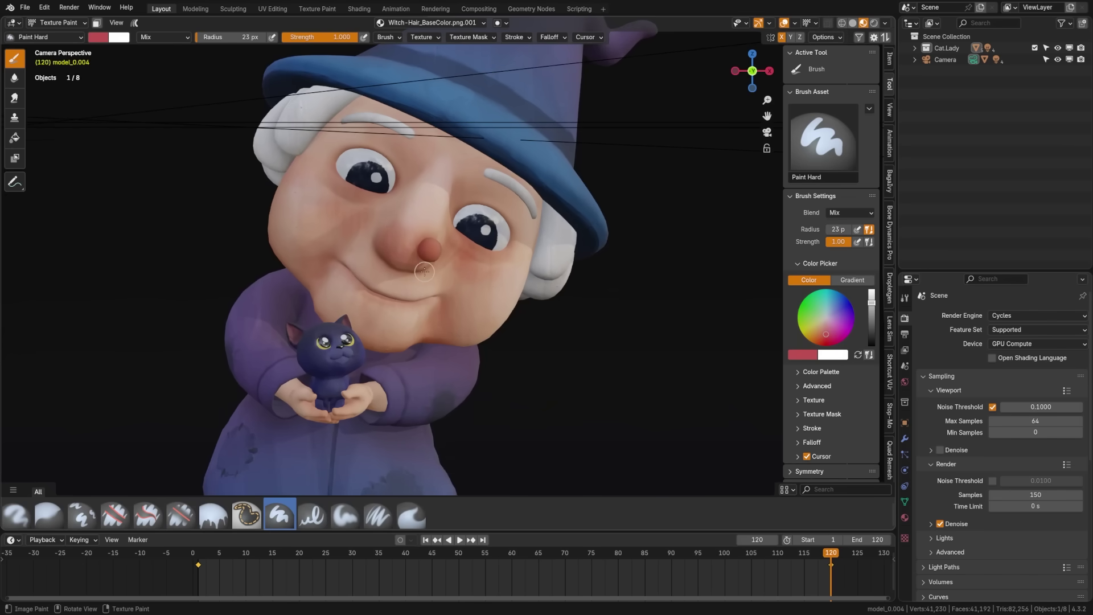
Try a red Paint Hard stroke on the witch's cheek and undo it.
scroll(338, 256, up, 3)
drag(567, 300, 572, 336)
key(ctrl+z)
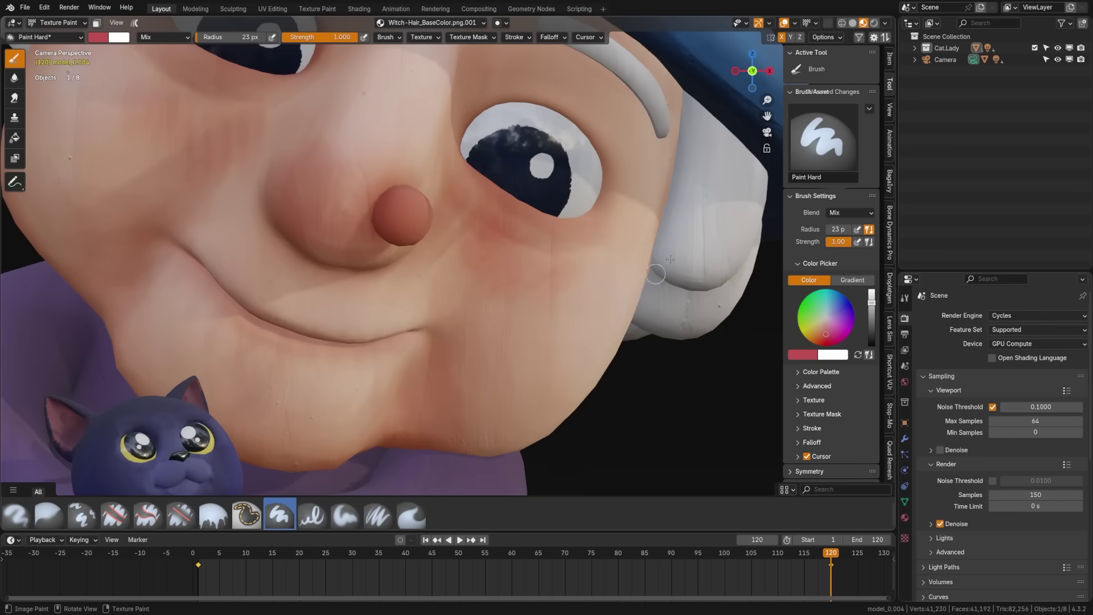
Try the Airbrush brush with a stroke on the witch's cheek and undo it.
click(823, 136)
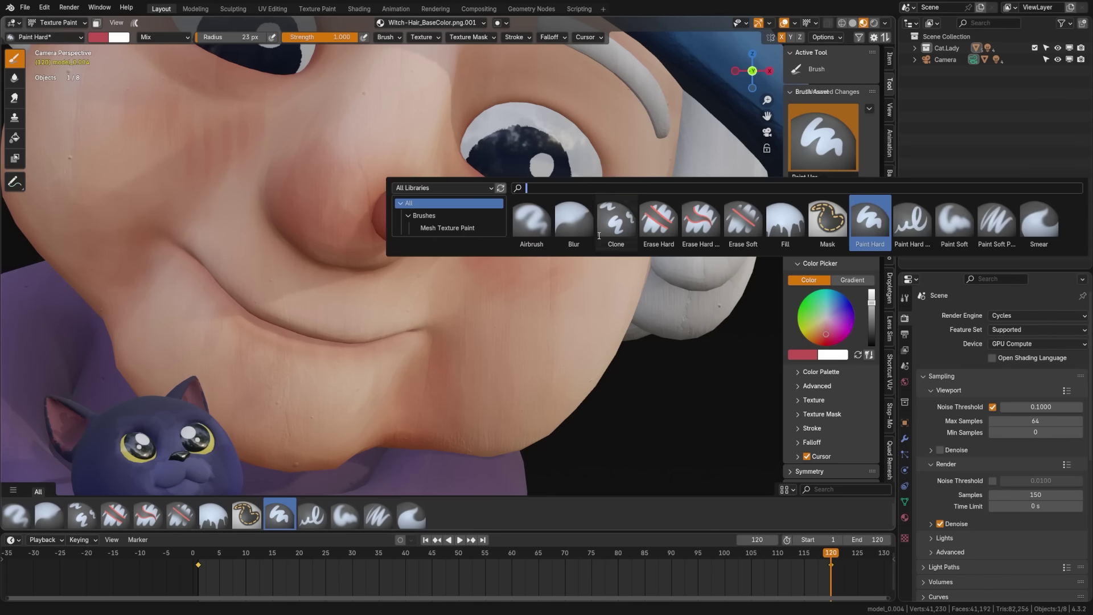
click(531, 220)
mouse_move(522, 311)
mouse_down()
mouse_move(566, 336)
mouse_move(568, 353)
mouse_up()
key(ctrl+z)
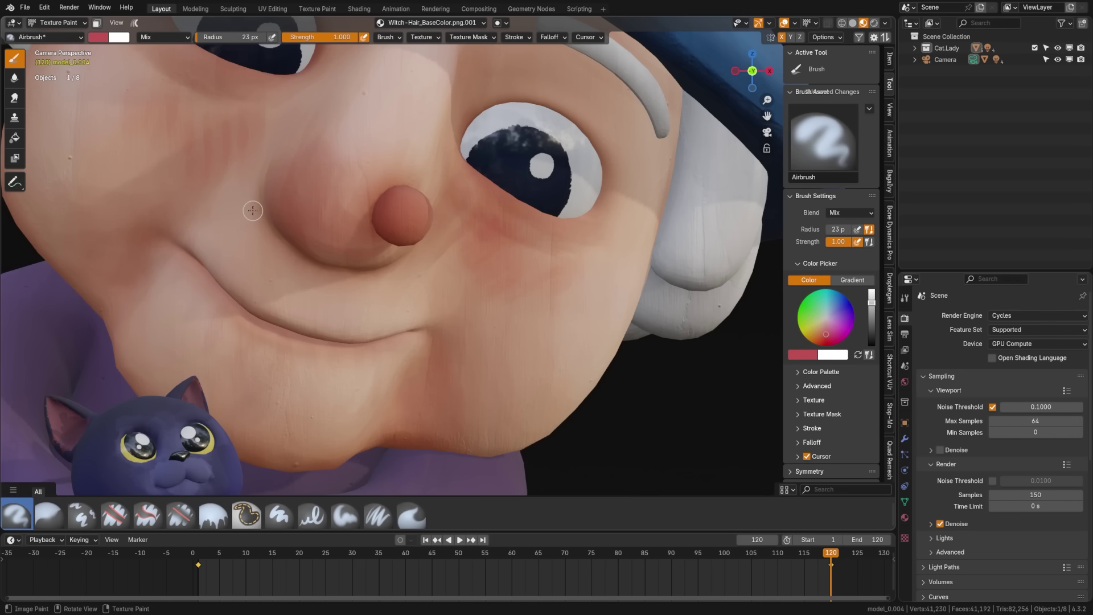
Duplicate the Paint Hard brush as a new brush asset named Painterly in the Gobos Light Textures library.
scroll(844, 98, down, 1)
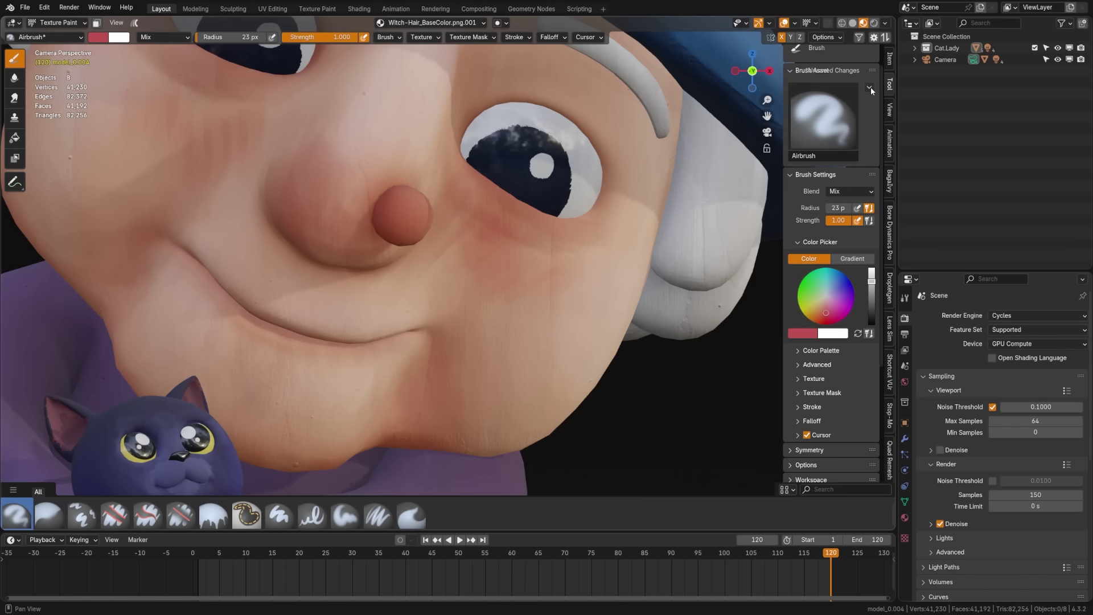
click(844, 101)
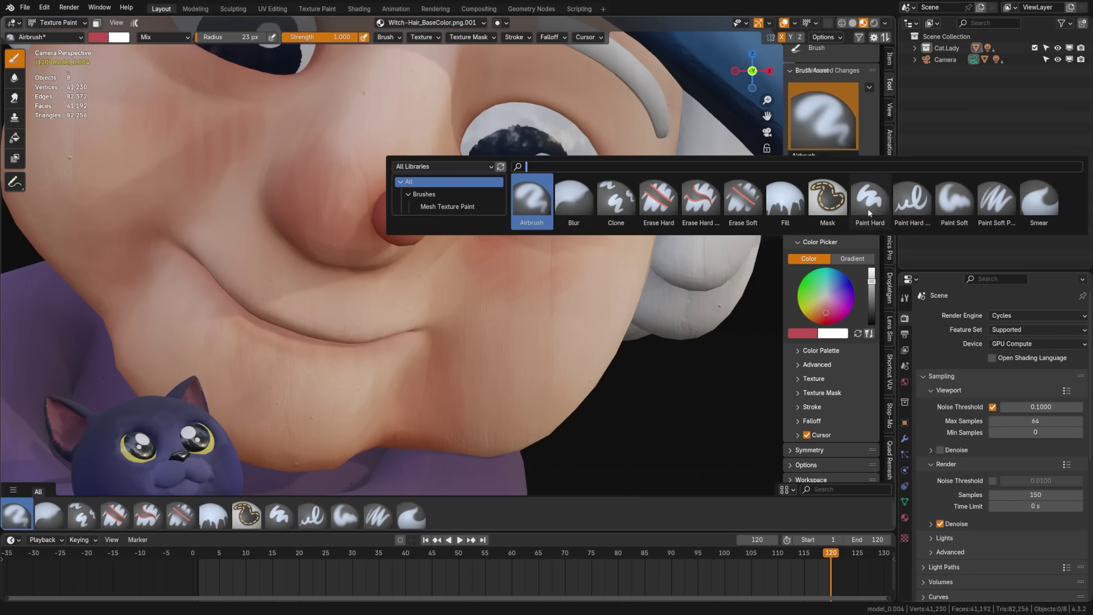
click(870, 199)
click(869, 87)
click(896, 101)
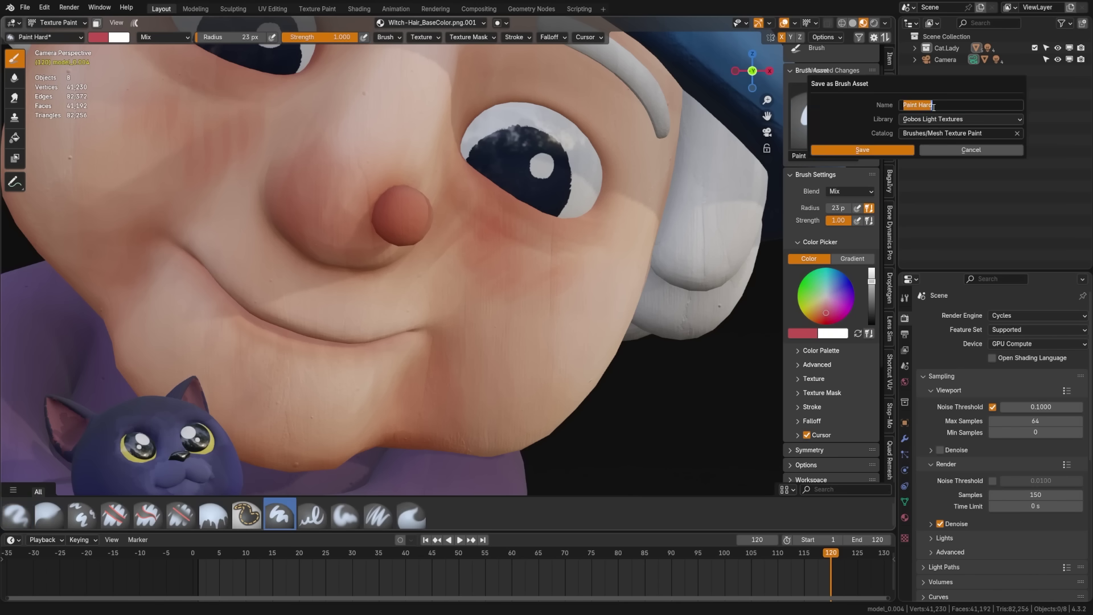
click(862, 150)
Set the Painterly brush's falloff to the flat, constant curve preset.
scroll(835, 351, down, 4)
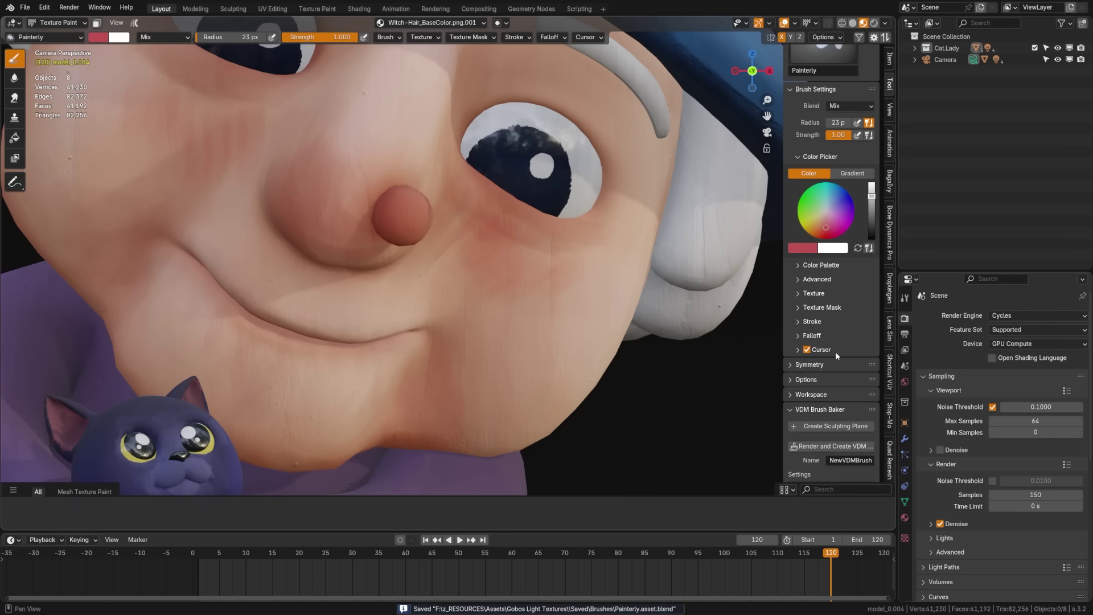
click(821, 338)
scroll(821, 339, down, 1)
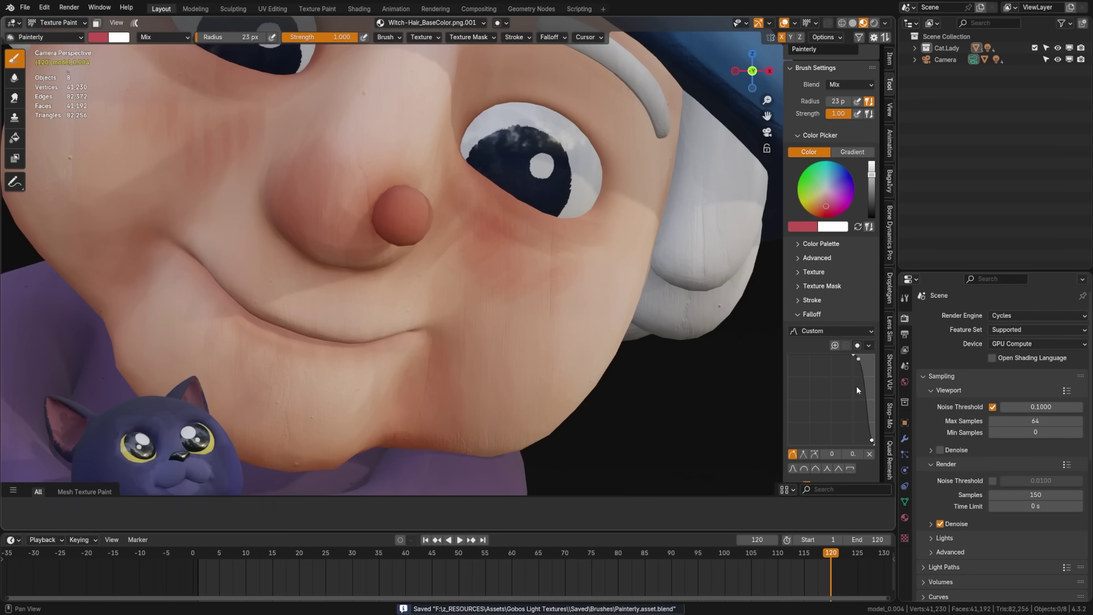
click(851, 469)
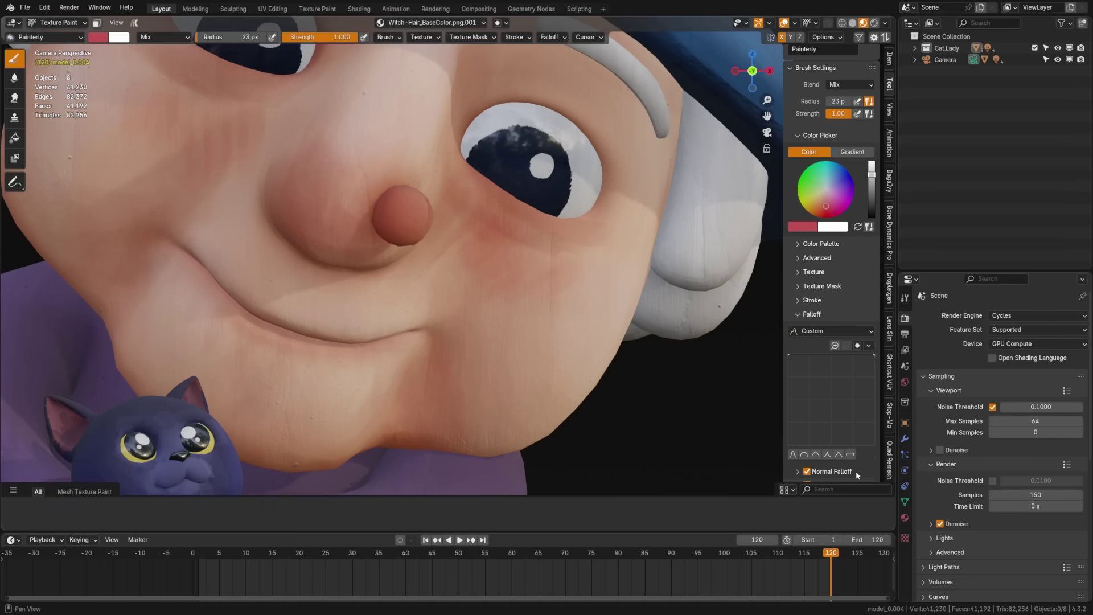
Create a new texture for the Painterly brush and name it Paint-Brush.
scroll(789, 387, down, 1)
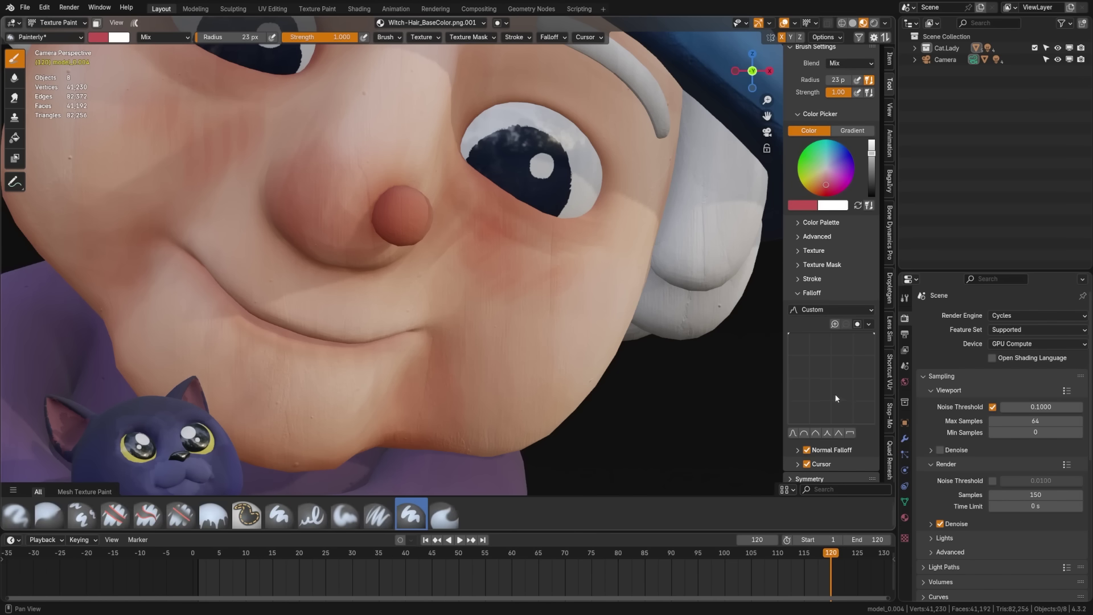
scroll(834, 394, down, 5)
scroll(835, 393, up, 4)
click(813, 230)
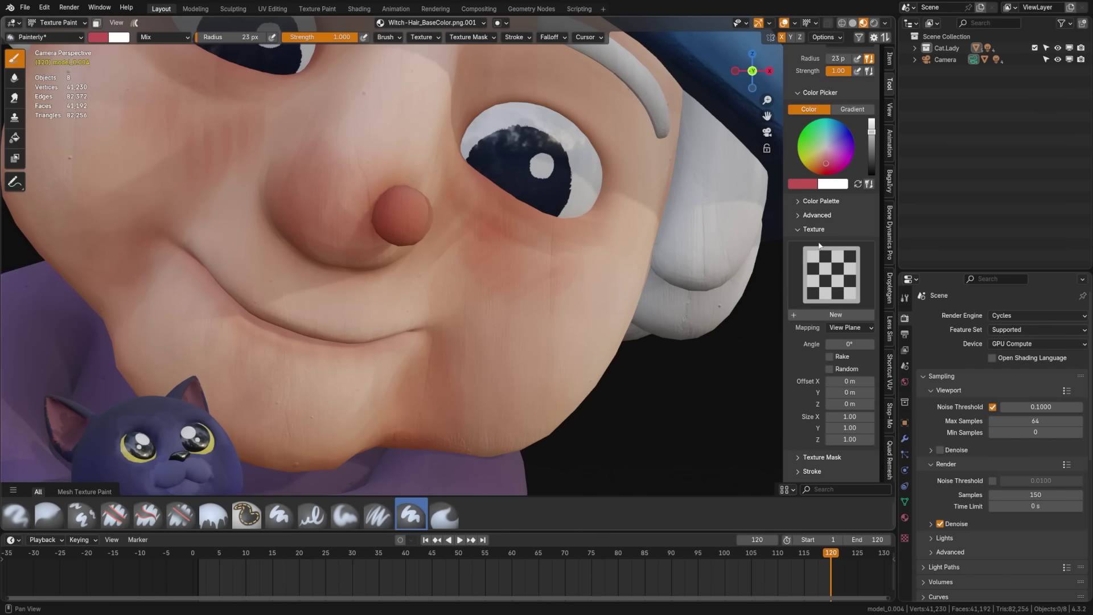
click(833, 315)
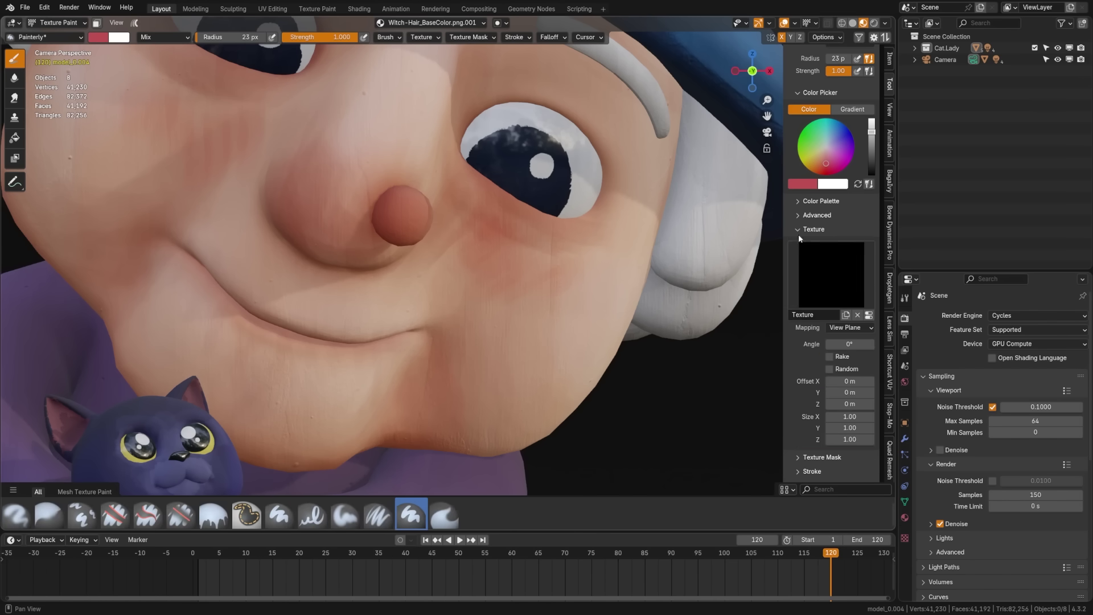
click(822, 316)
text(Paint-B)
text(rush)
key(Return)
Load the Grunge-Map image file into the Paint-Brush texture.
click(851, 273)
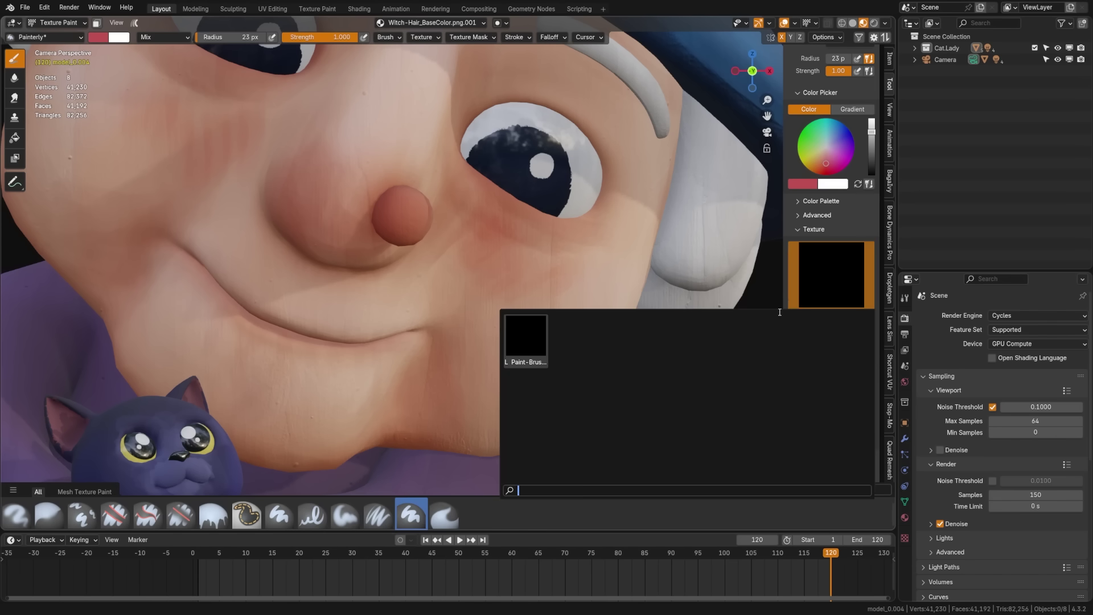
key(Escape)
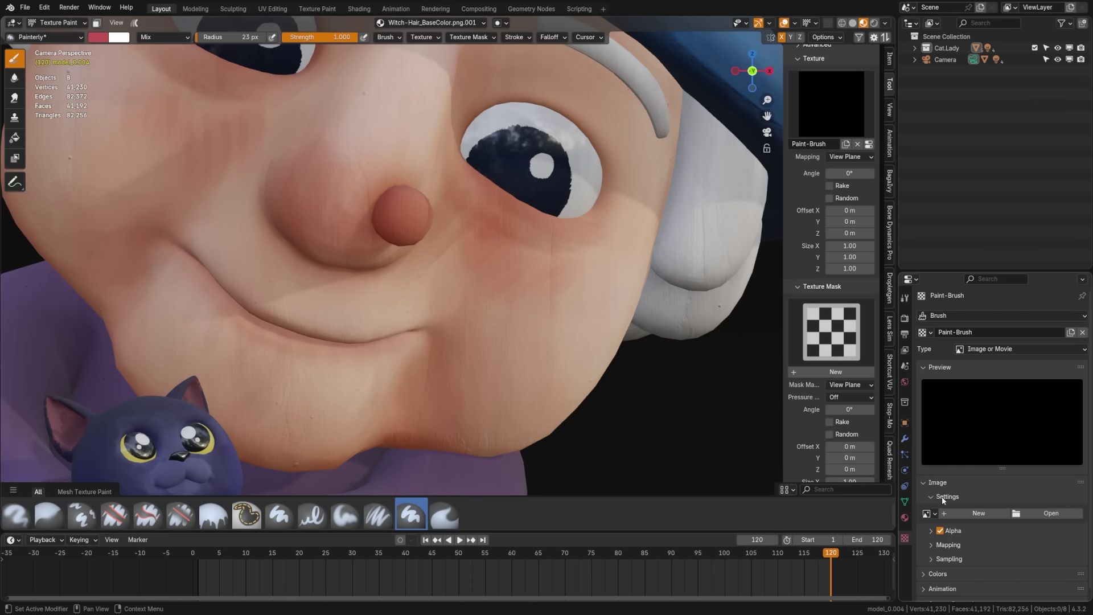
click(1046, 514)
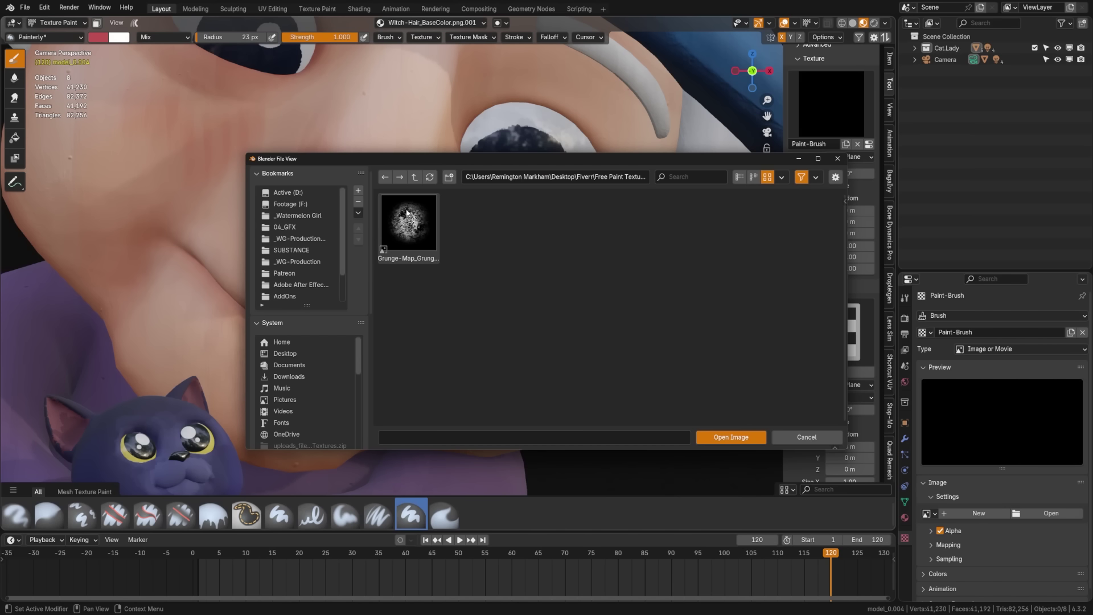
click(738, 439)
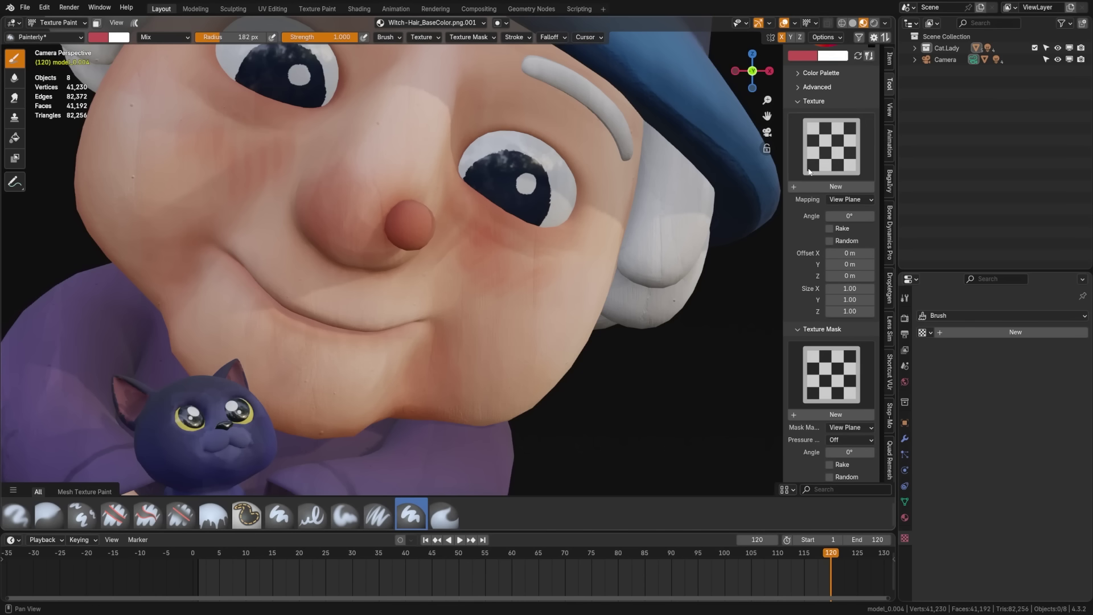
Assign the Paint-Brush texture as the Painterly brush's texture mask.
click(815, 102)
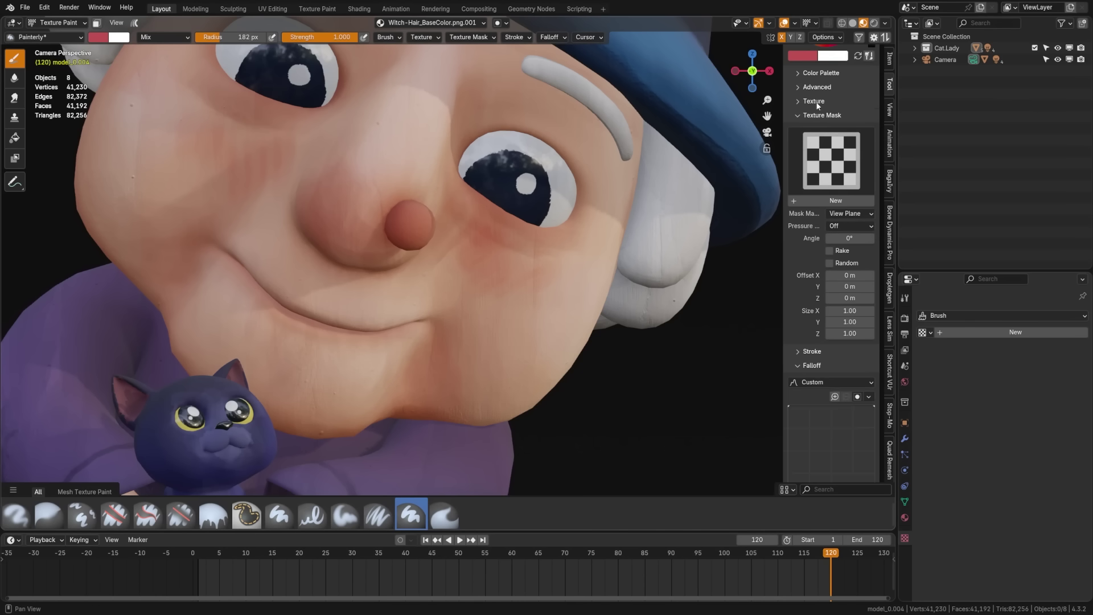
click(831, 162)
click(524, 232)
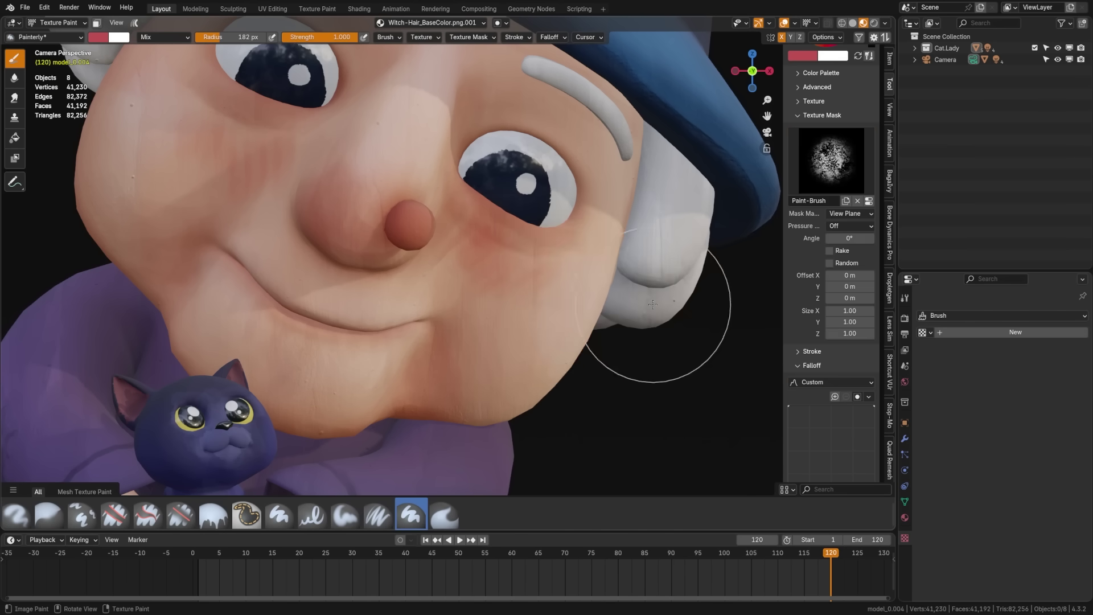
Try painting grunge-textured red blush on the witch's cheeks with the 182 px Painterly brush.
drag(495, 307, 514, 341)
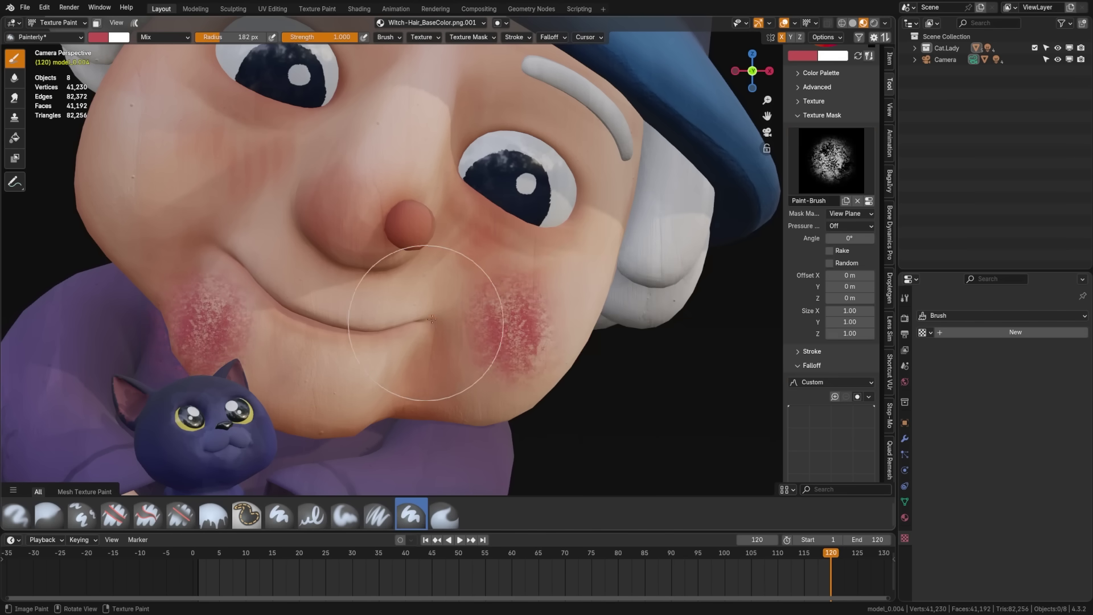
click(427, 322)
click(479, 322)
Choose a lighter salmon brush colour and paint a soft light patch on the wart on the witch's nose.
scroll(523, 344, up, 2)
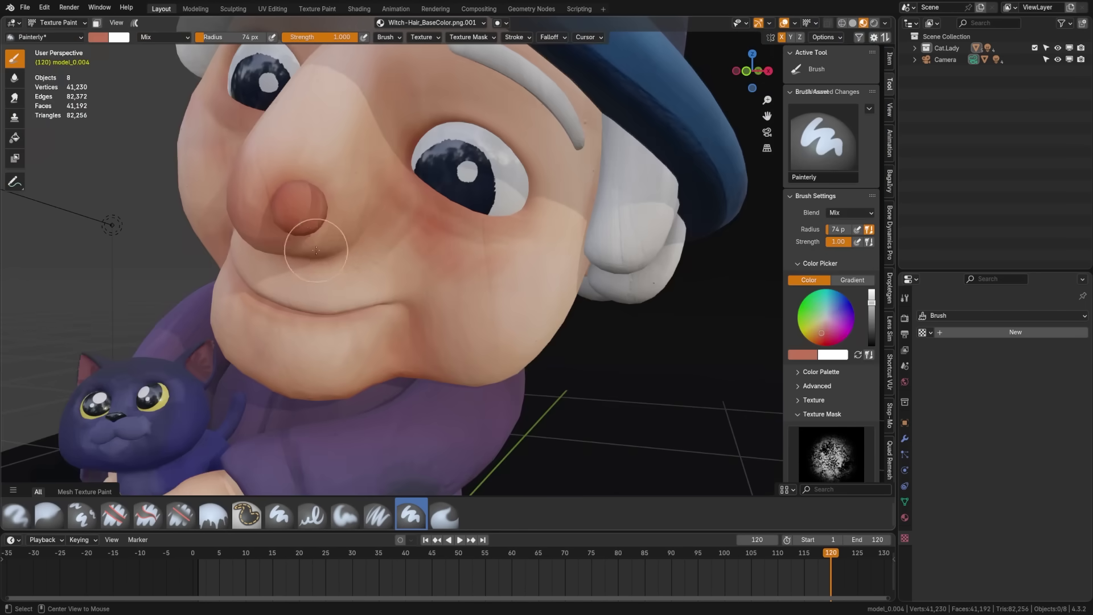
scroll(289, 203, up, 5)
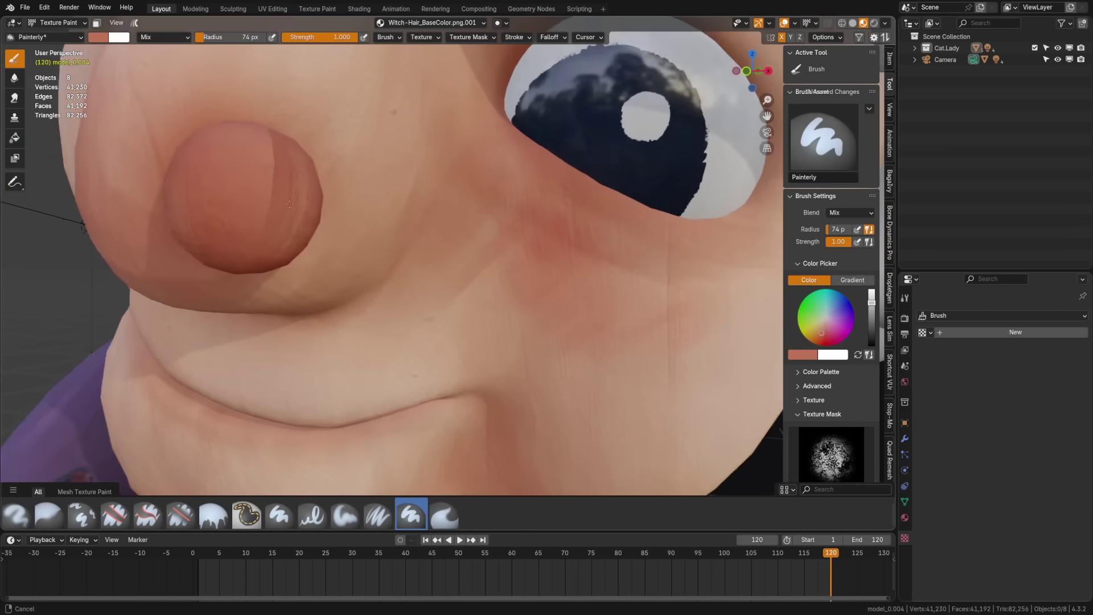
middle_drag(289, 204, 292, 231)
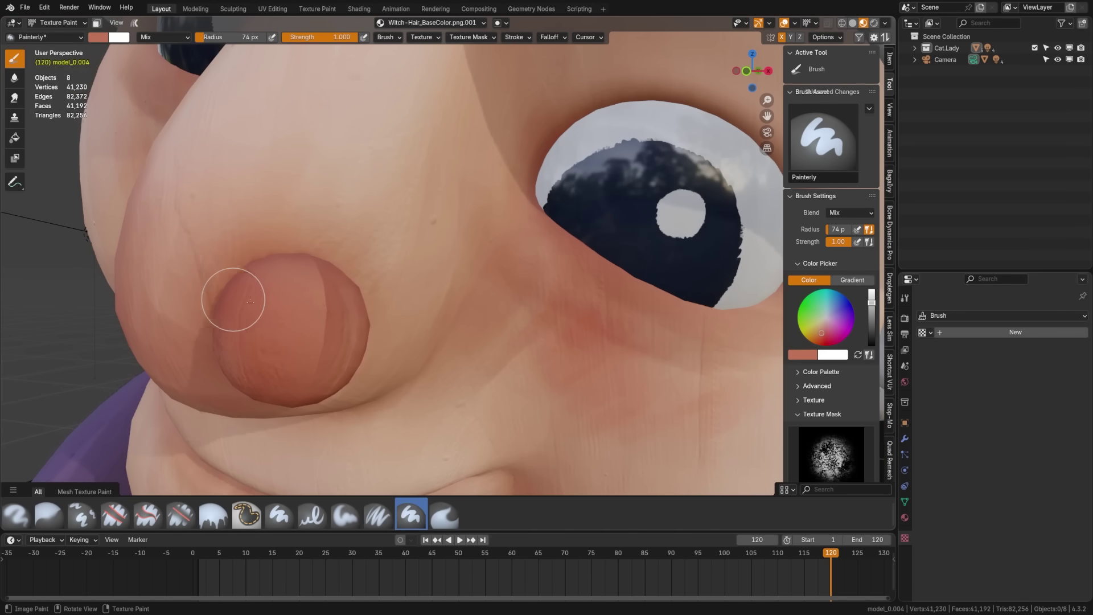
click(803, 354)
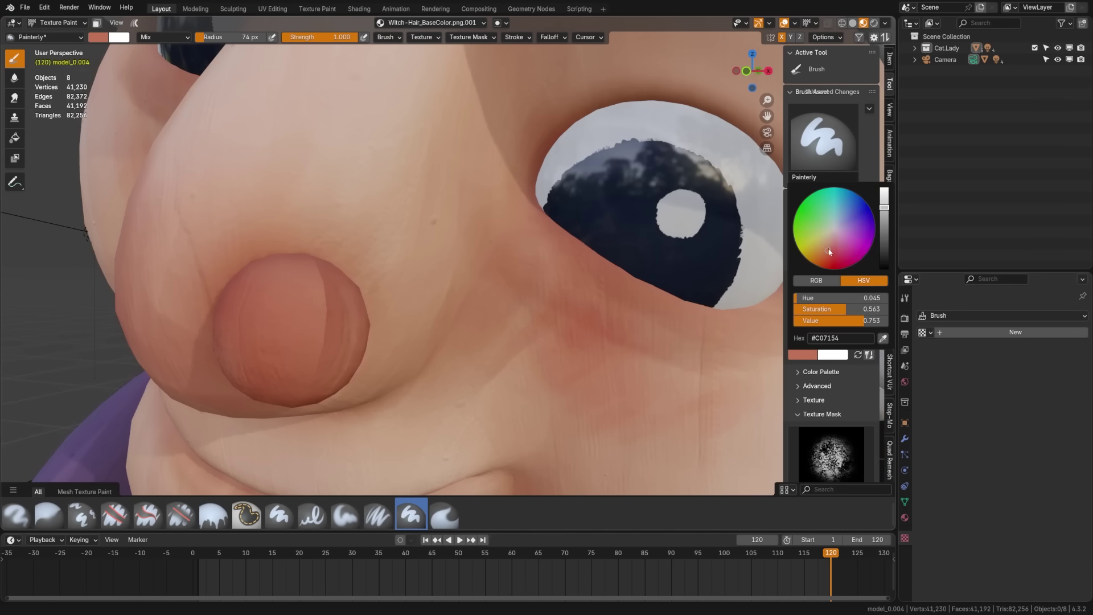
click(828, 248)
mouse_move(302, 307)
mouse_down()
mouse_move(323, 327)
mouse_move(325, 298)
mouse_move(308, 288)
mouse_move(316, 324)
mouse_move(333, 322)
mouse_move(320, 285)
mouse_move(305, 332)
mouse_up()
middle_drag(305, 333, 313, 336)
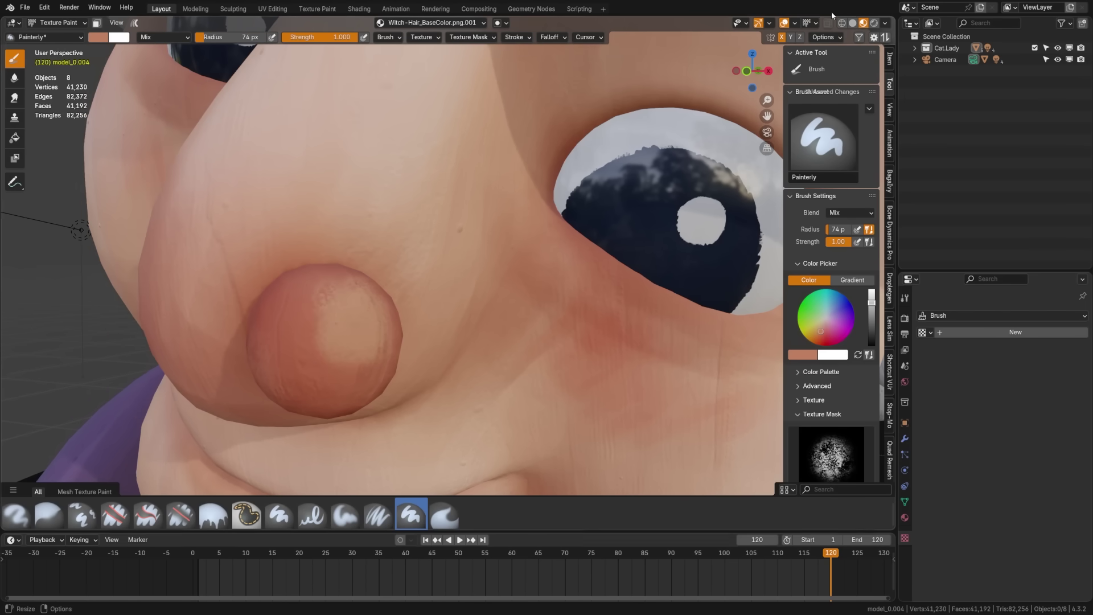
Swap to white, reduce the Painterly brush to 33 px and paint a small highlight on the nose wart.
key(x)
key(bracketleft)
key(bracketleft)
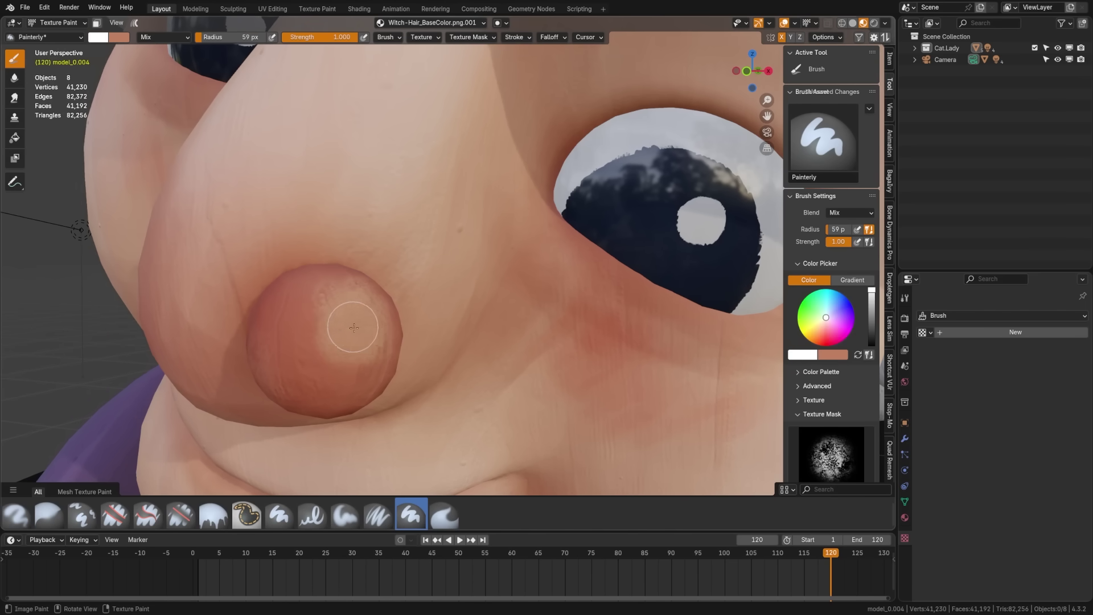
drag(359, 314, 370, 319)
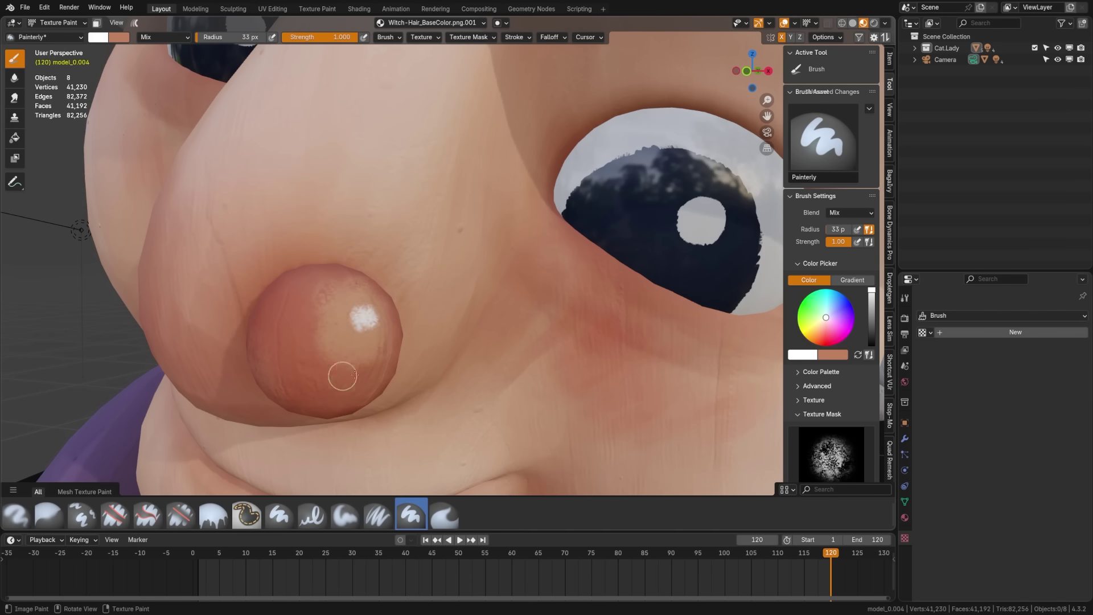
scroll(354, 374, down, 12)
middle_drag(468, 350, 450, 334)
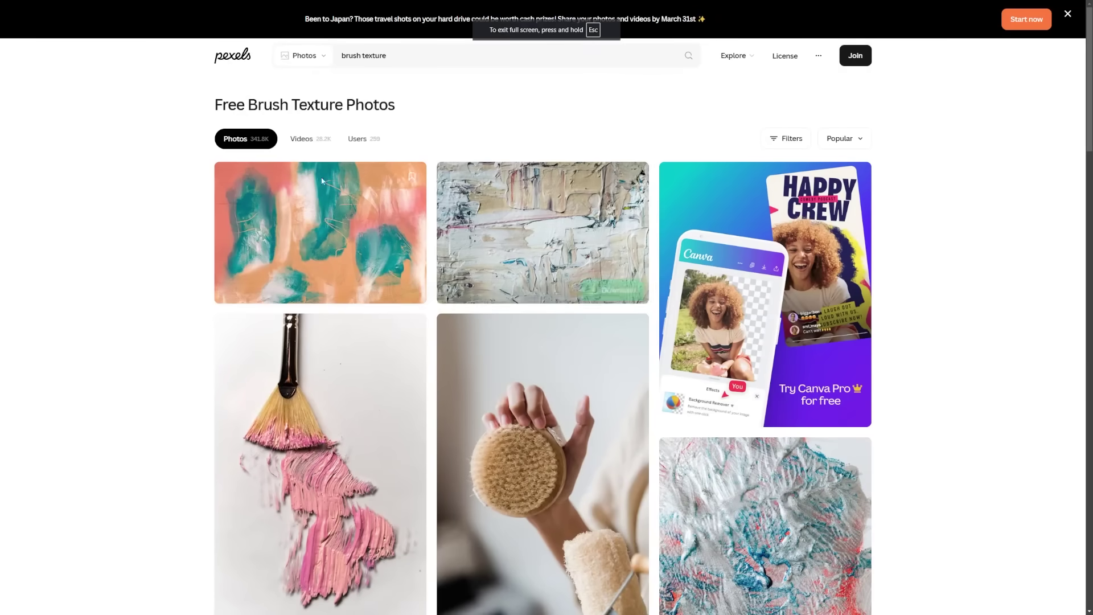
Browse the Pexels "brush texture" photos for images usable as brush textures.
scroll(626, 387, down, 5)
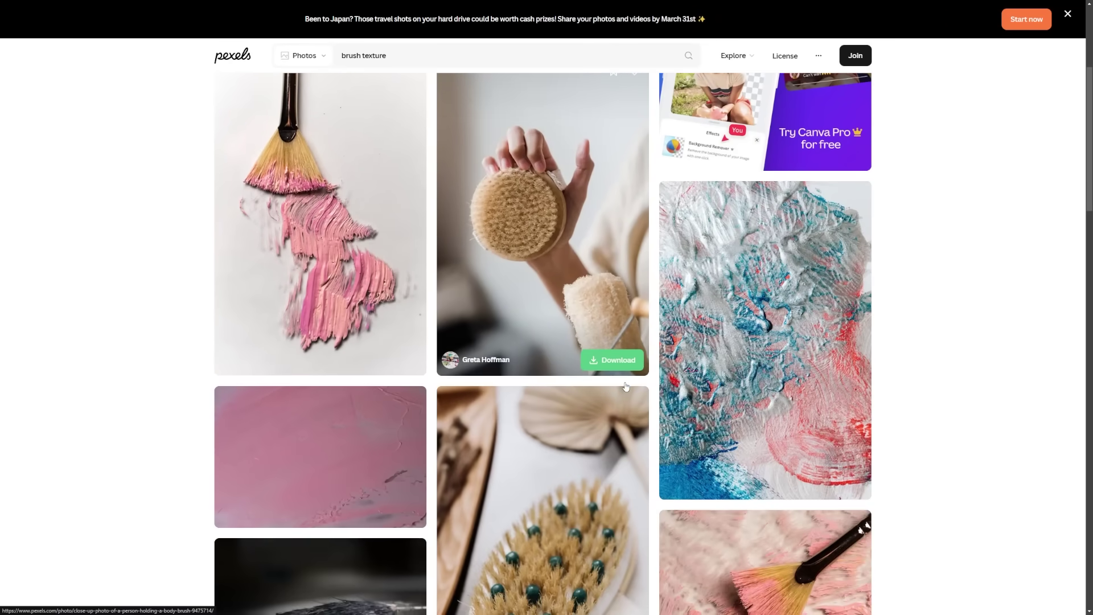
scroll(626, 386, up, 4)
scroll(381, 325, down, 8)
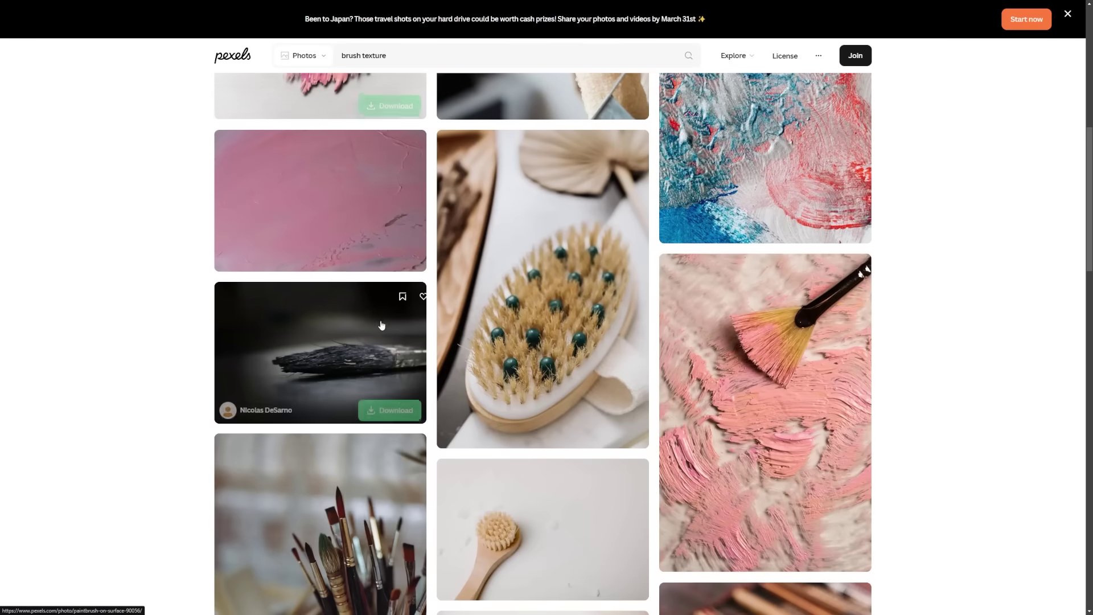
click(373, 253)
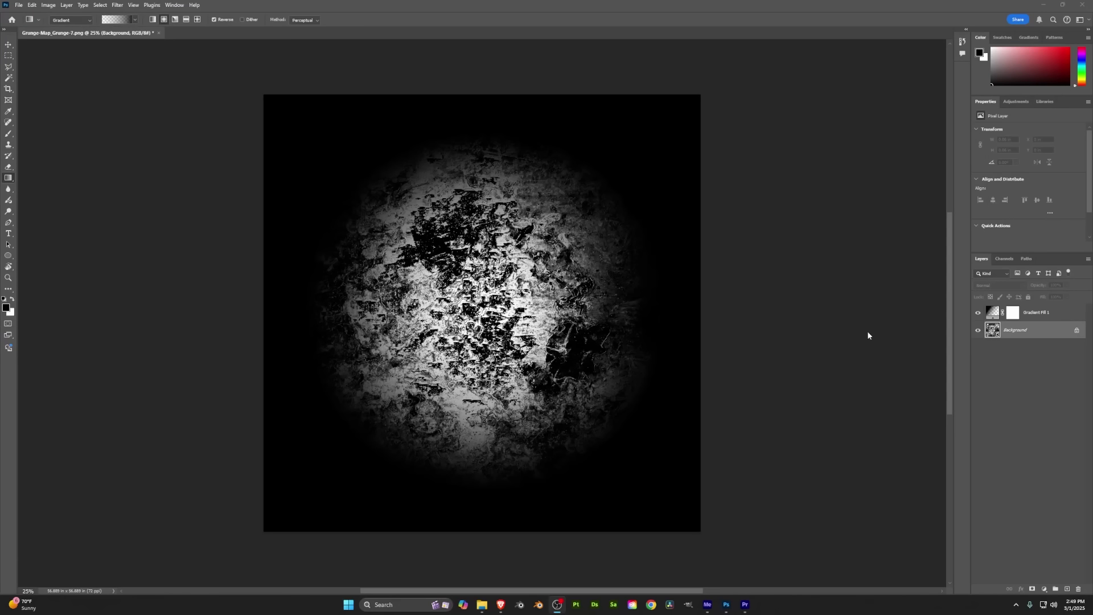
Switch to Photoshop and toggle the Gradient Fill 1 layer to compare the grunge map with and without its radial falloff.
click(977, 313)
click(978, 312)
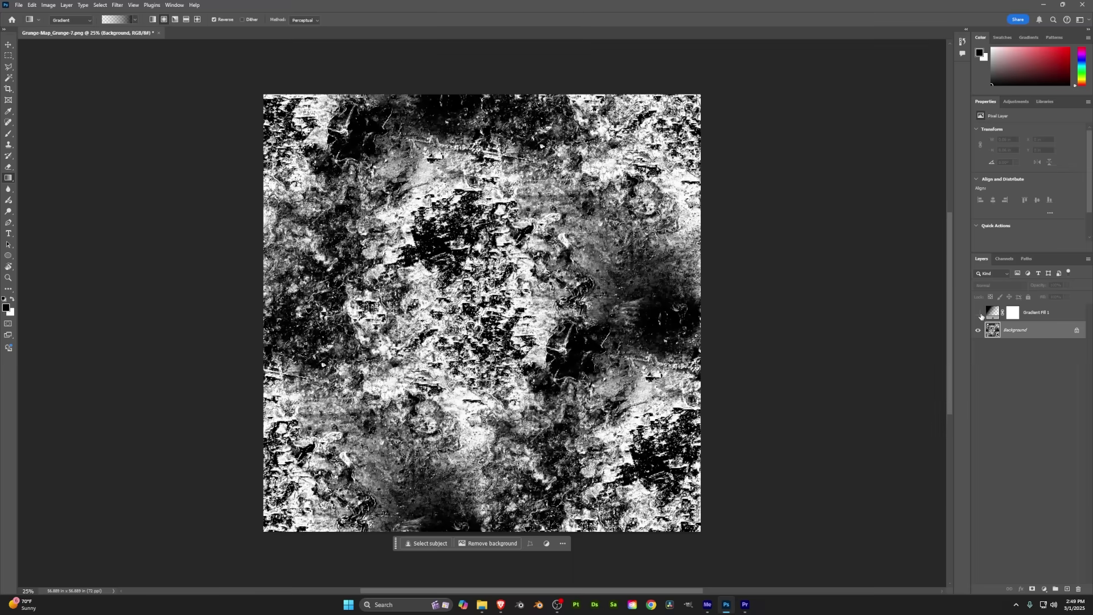
click(979, 312)
click(978, 312)
click(979, 313)
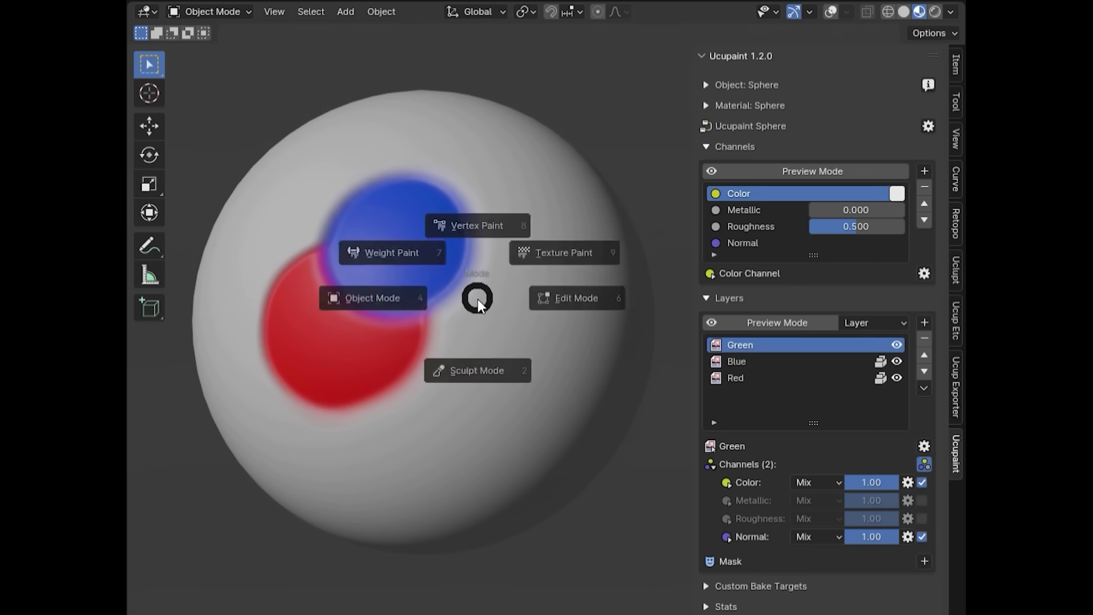
Switch to Blender's Texture Paint mode and paint a green spot overlapping the red and blue spots on the Green layer.
click(565, 253)
key(f)
click(423, 331)
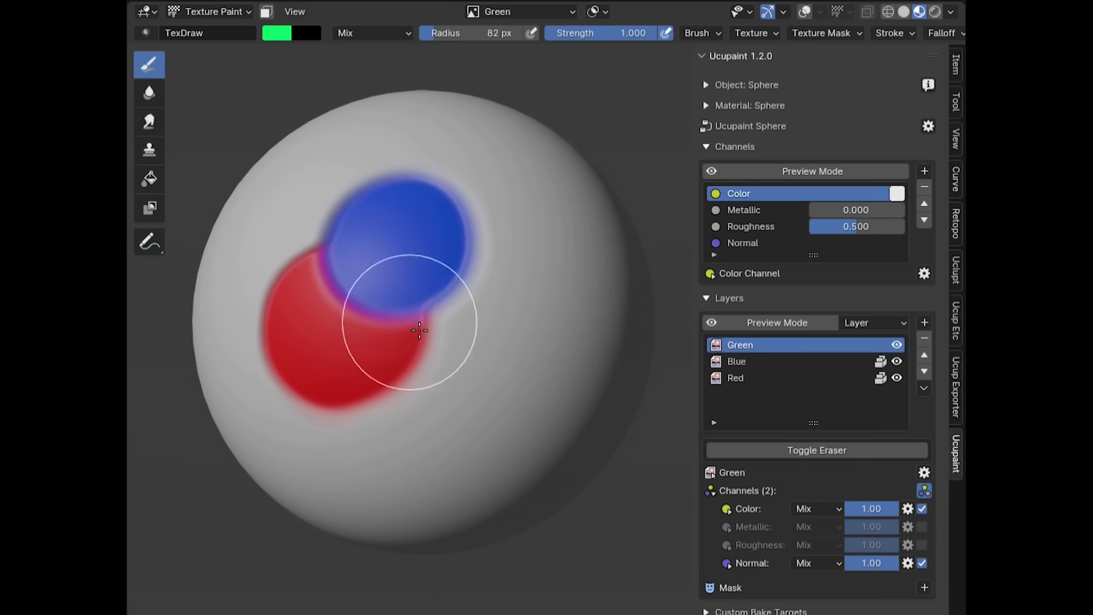
mouse_move(422, 330)
mouse_down()
mouse_move(449, 344)
mouse_move(483, 322)
mouse_move(453, 334)
mouse_move(456, 356)
mouse_up()
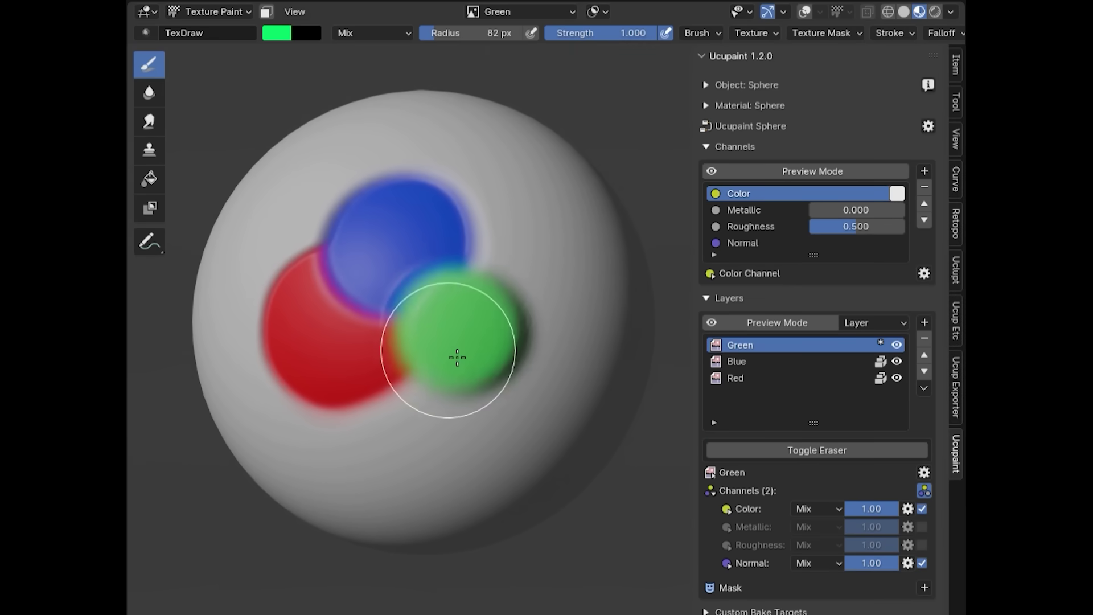
Return to Object Mode and move the Green layer down two places in the Ucupaint layer stack.
key(ctrl+Tab)
click(507, 371)
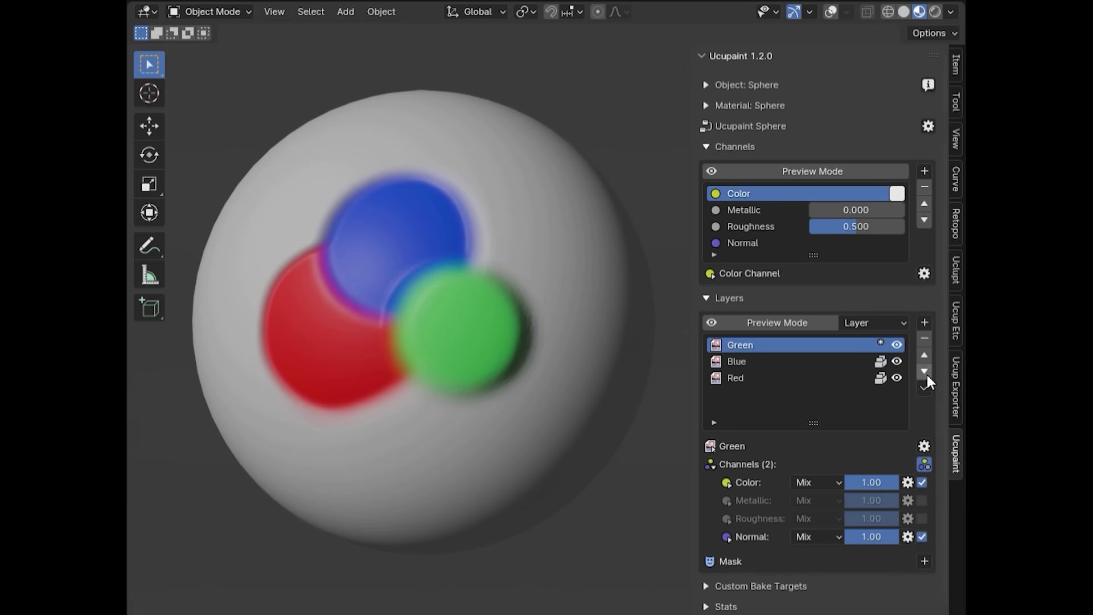
click(925, 372)
click(925, 373)
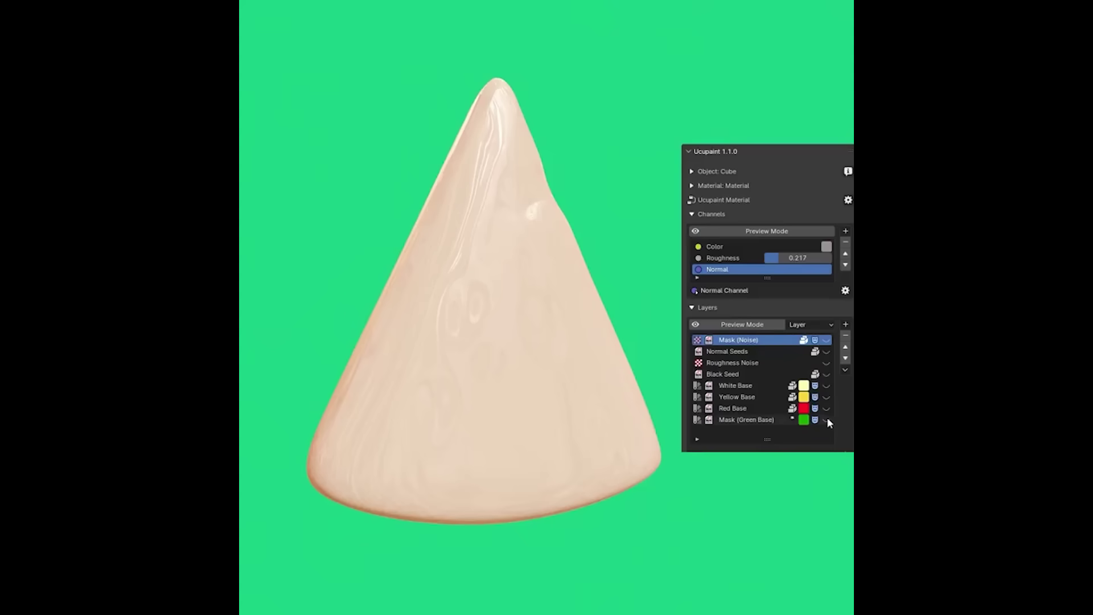
Show the watermelon's Green, Red, Yellow and White Base layers, plus Black Seed, Roughness Noise and Normal Seeds.
click(827, 419)
click(825, 408)
click(826, 397)
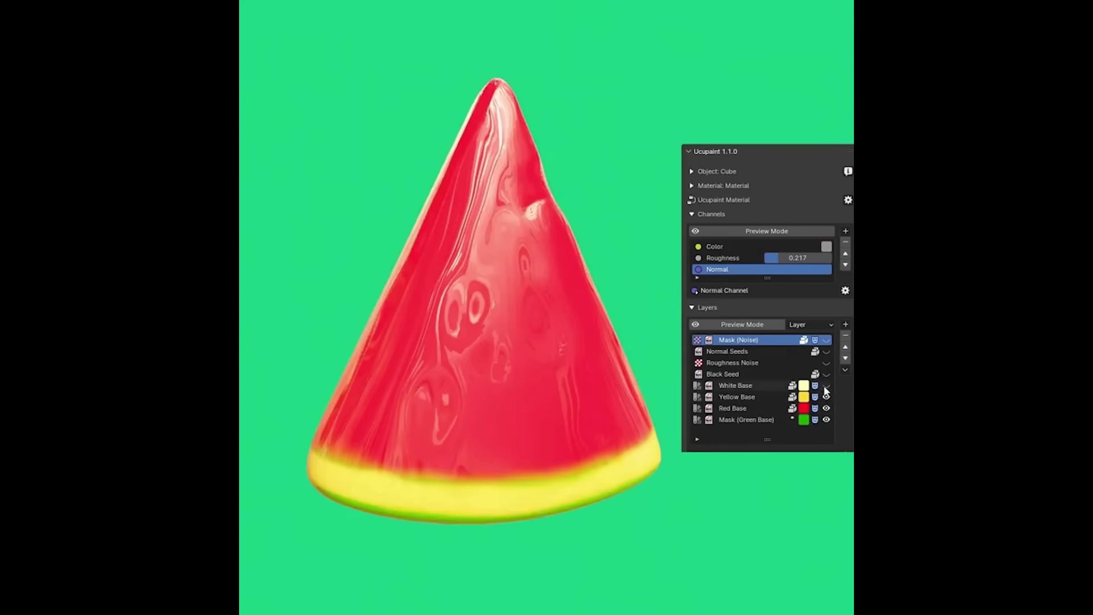
click(826, 385)
click(826, 374)
click(826, 363)
click(826, 351)
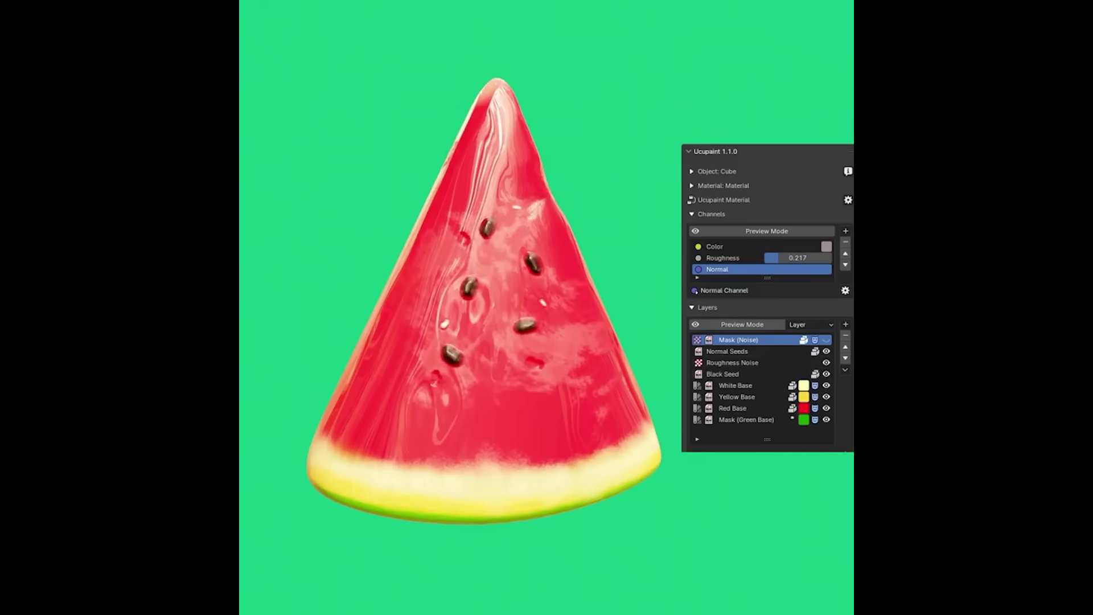
middle_drag(630, 489, 651, 493)
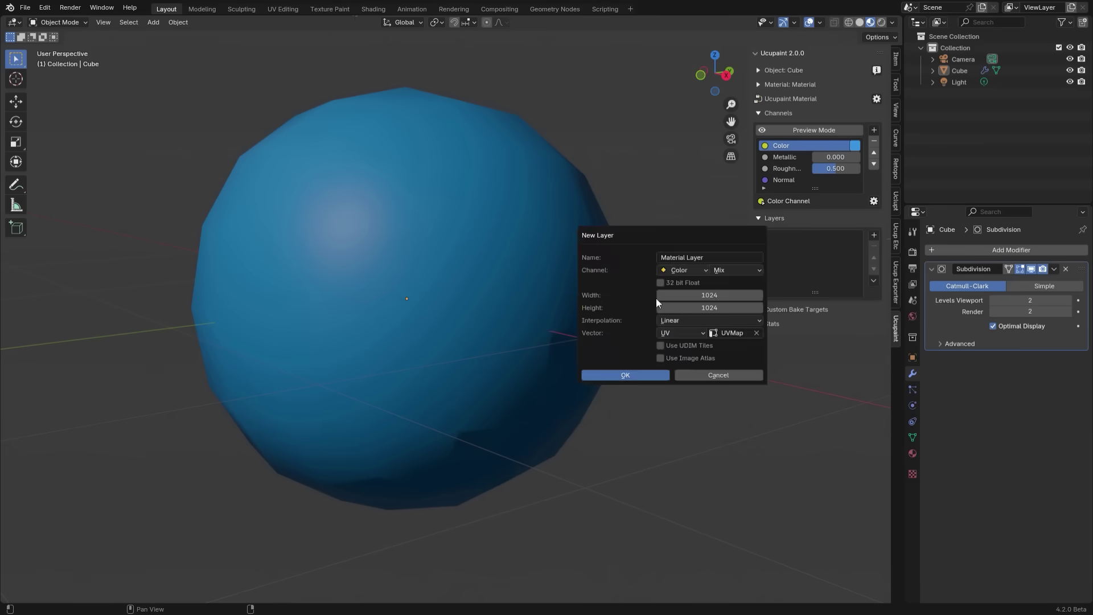
Create a 1024 × 1024 Material Layer on the Color channel and paint BUMP across the sphere in white.
click(625, 375)
key(ctrl+Tab)
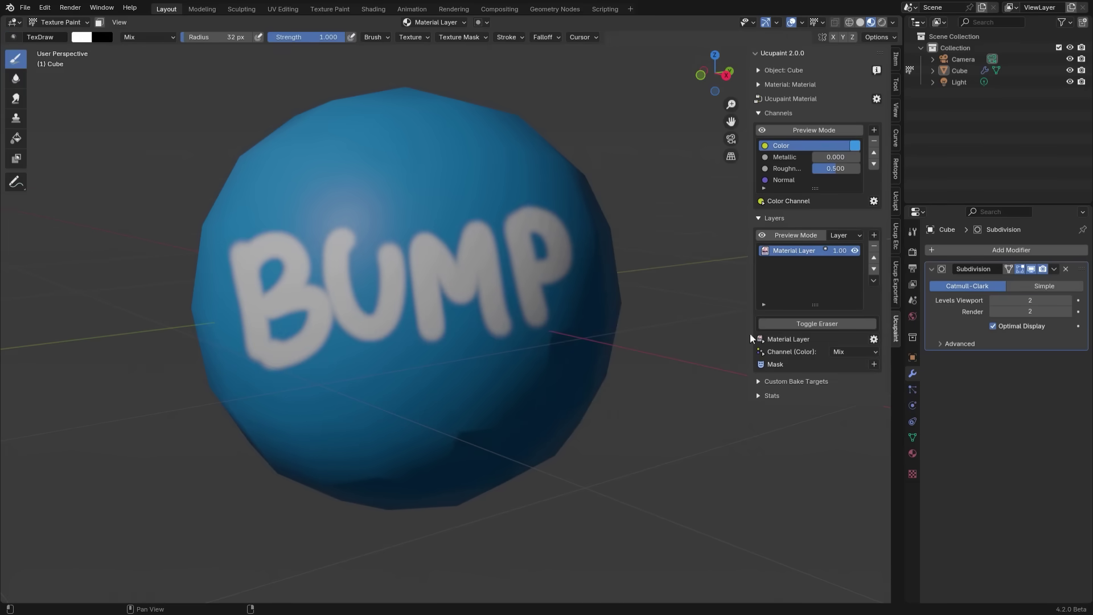
Enable the Material Layer's Normal channel and turn on Displacement Setup so the lettering is raised.
click(871, 402)
middle_drag(569, 405, 541, 395)
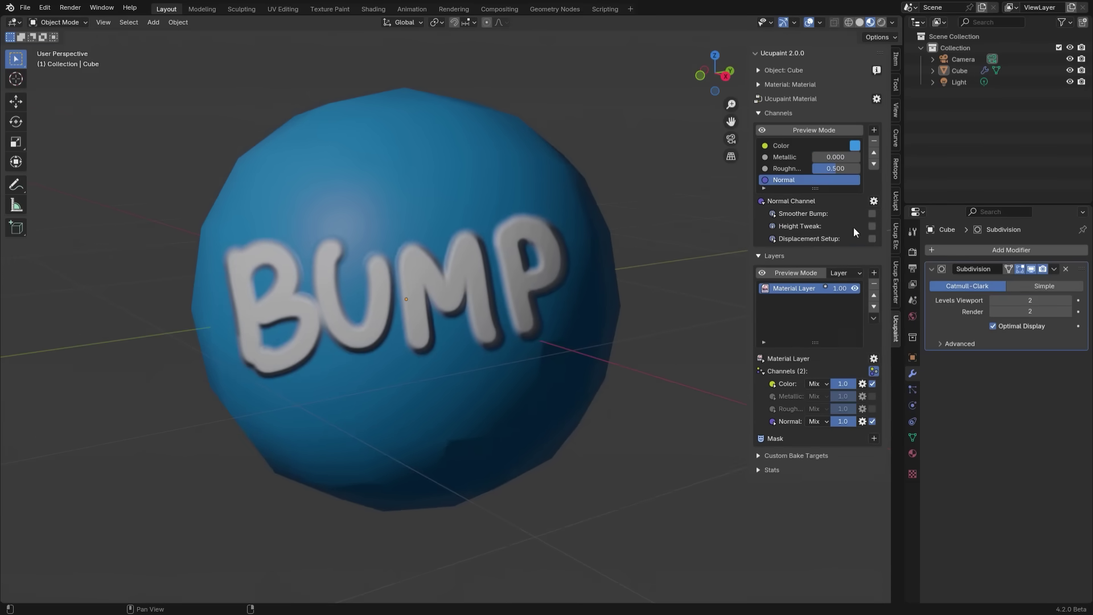
mouse_move(558, 409)
middle_down()
mouse_move(600, 417)
mouse_move(569, 407)
middle_up()
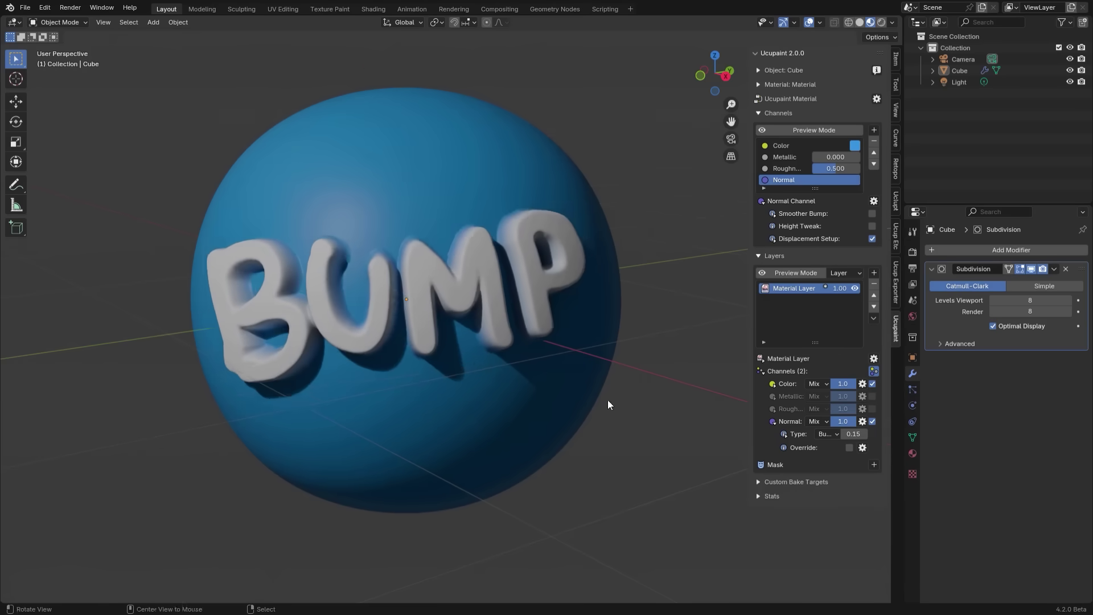
Paint raised white strokes below and above the BUMP lettering in Texture Paint mode.
middle_drag(607, 402, 619, 409)
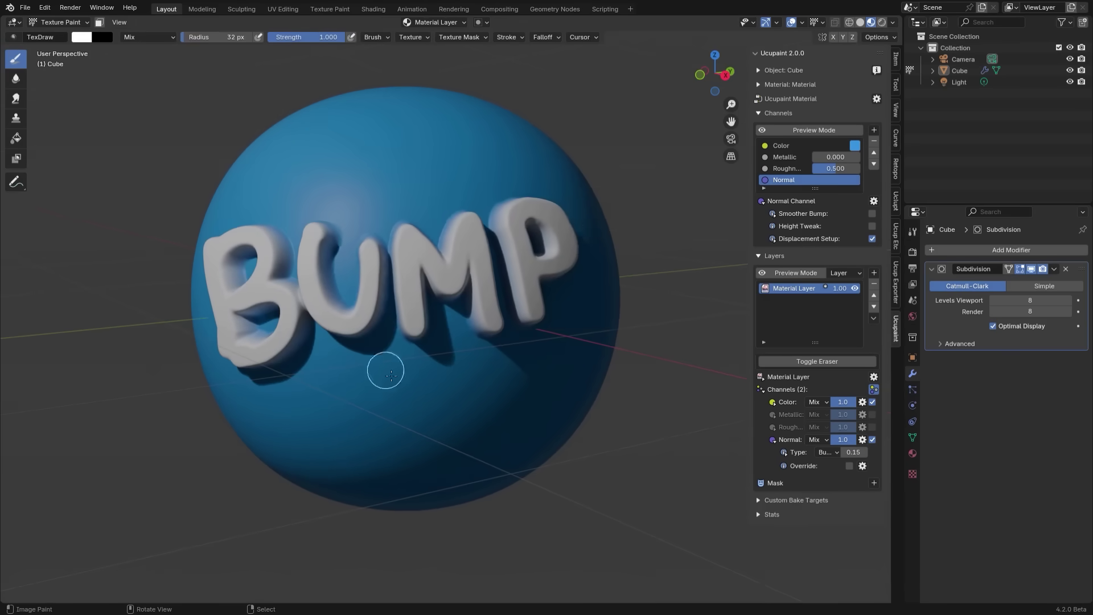
drag(268, 424, 566, 350)
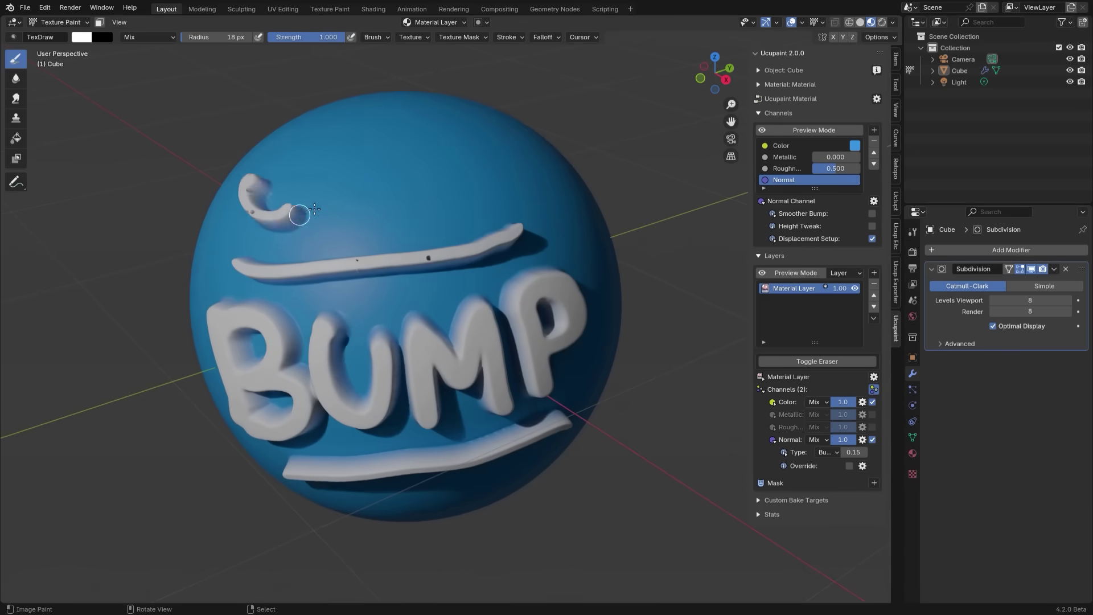
drag(250, 148, 529, 137)
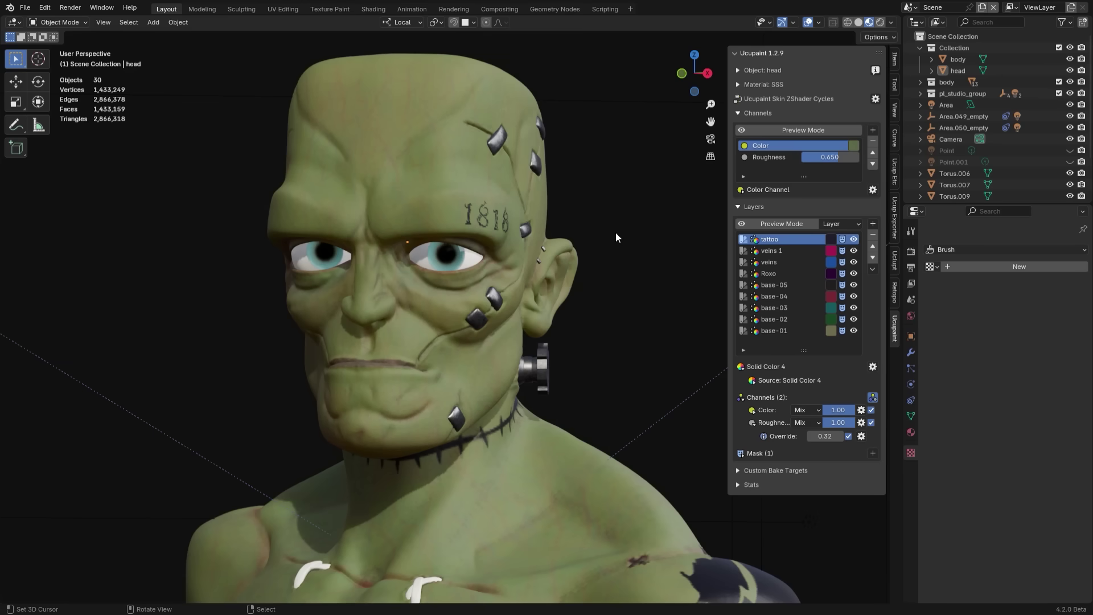
Put the green monster's head in Sculpt Mode, choose the Paint brush and set its stroke method to Anchored.
key(ctrl+Tab)
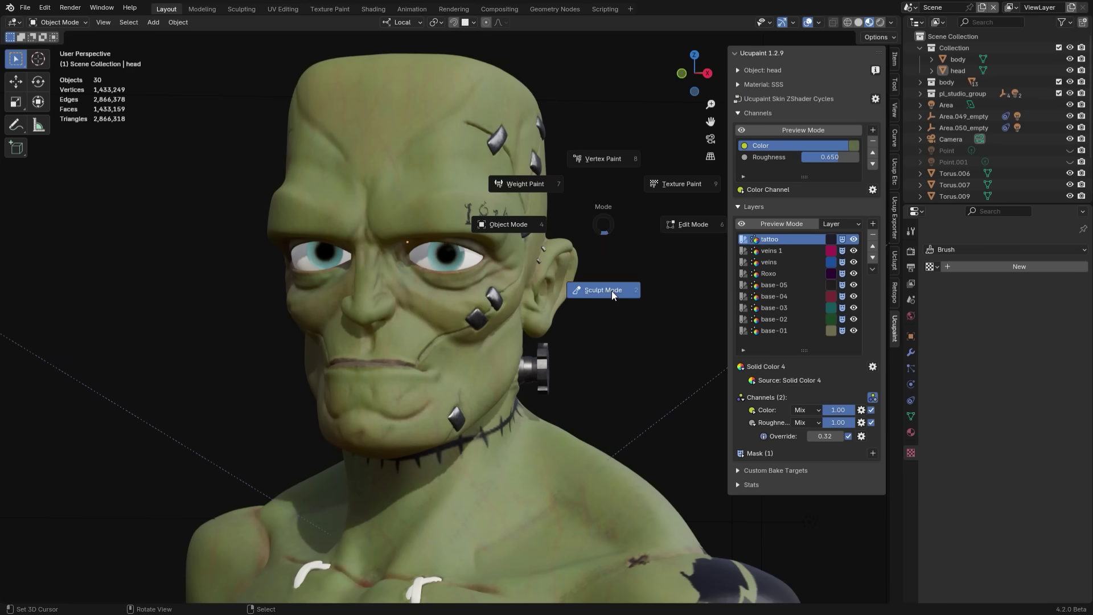
click(600, 287)
click(16, 358)
click(448, 37)
click(481, 59)
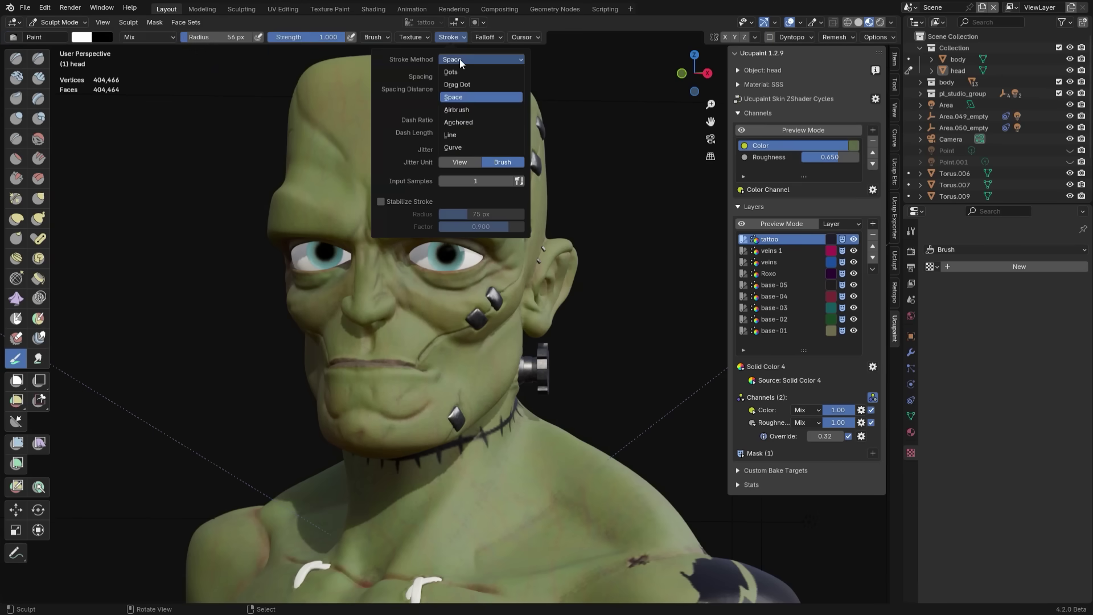
click(456, 110)
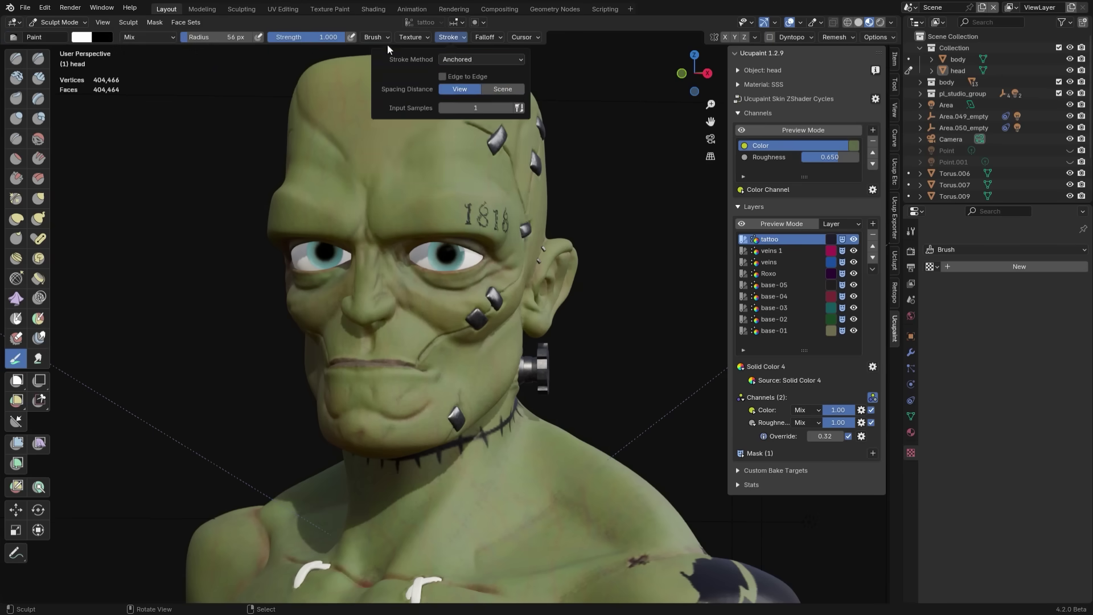
Change the mapping mode of the Paint brush's texture.
click(410, 37)
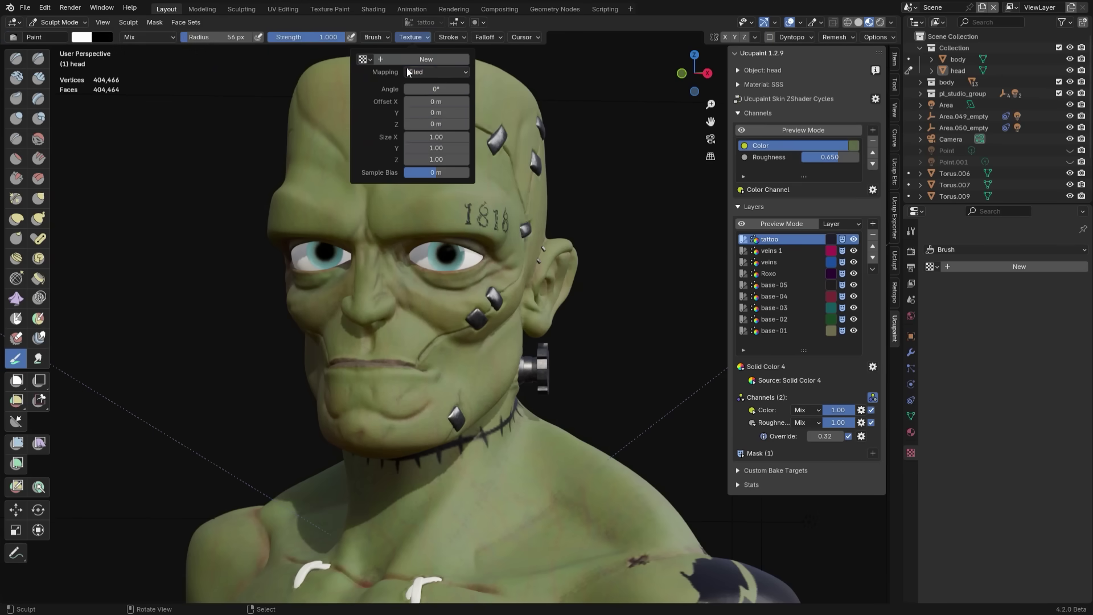
click(436, 71)
click(418, 85)
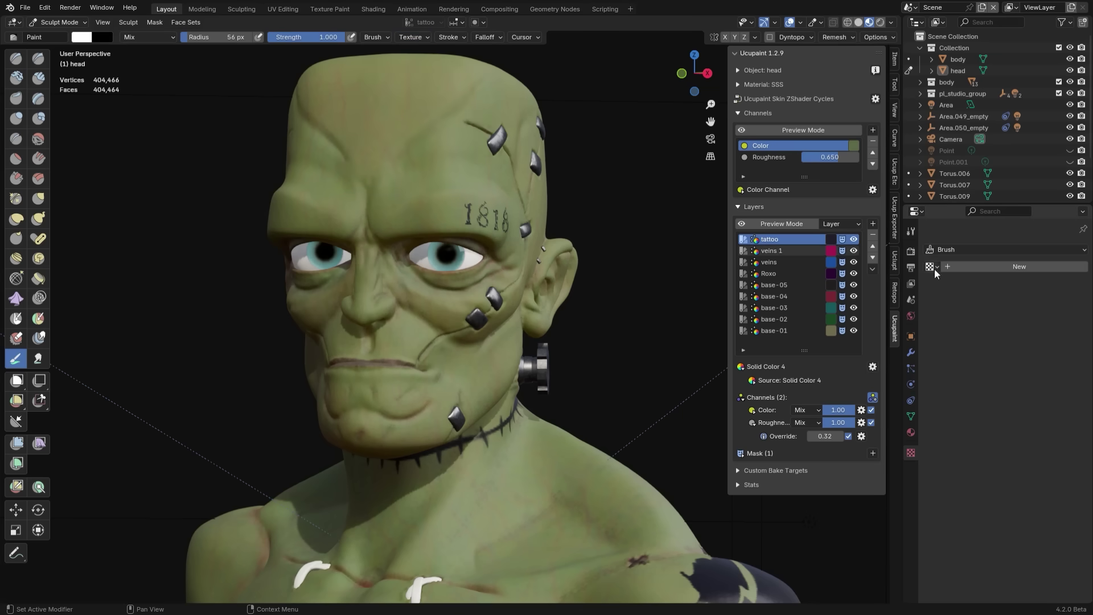
Create a new brush texture and search with "ima" to choose its source image.
click(949, 266)
click(938, 453)
text(ima)
click(967, 467)
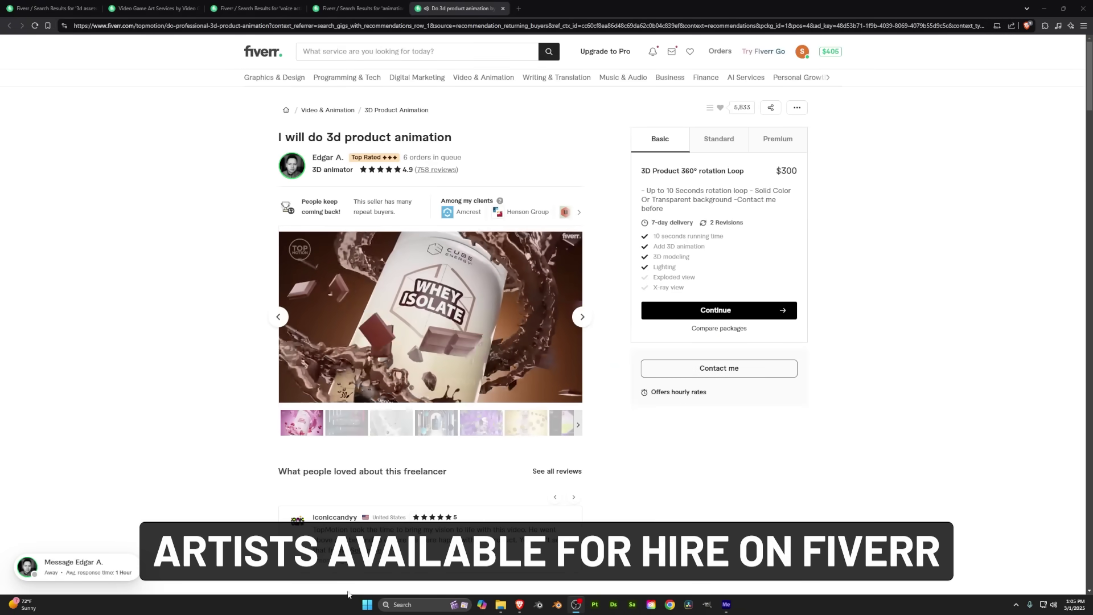
Look through the 3D product animation gig and the Graphics & Design category on Fiverr.
click(552, 387)
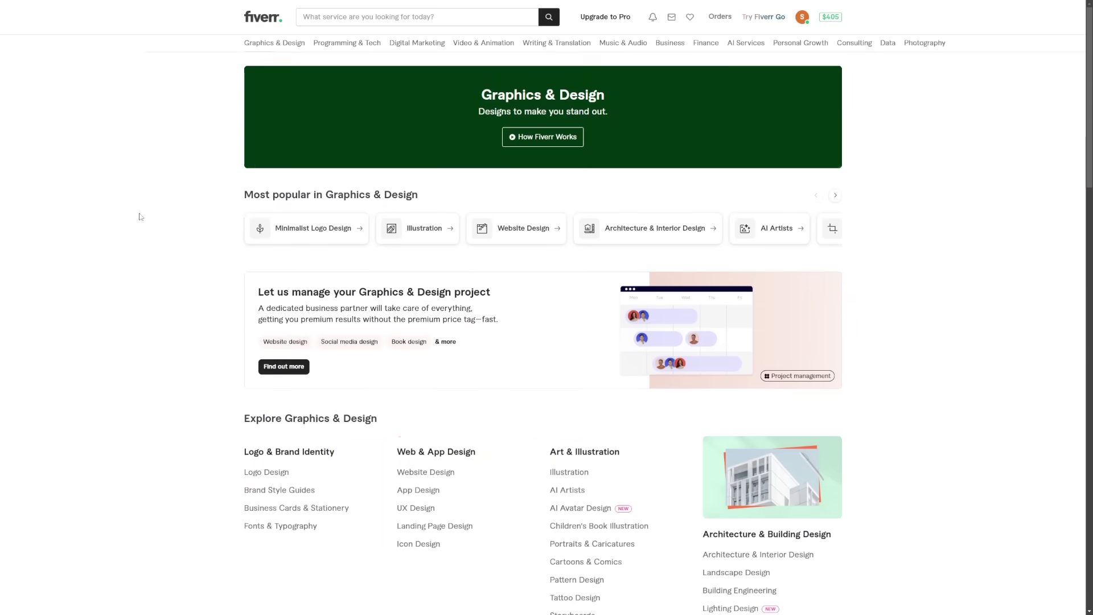
scroll(72, 331, down, 3)
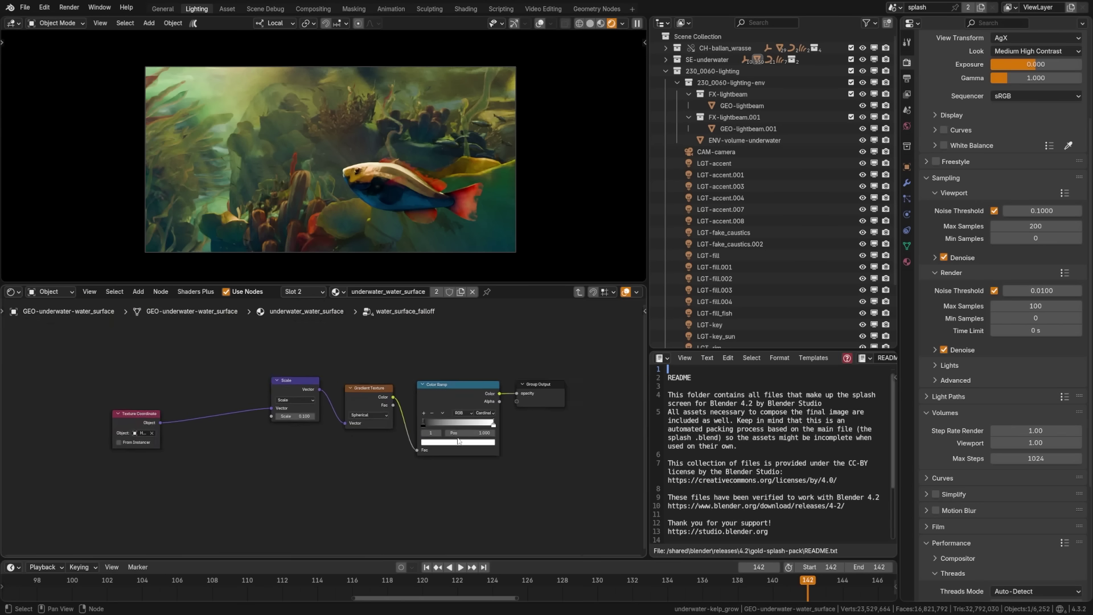
Switch to Blender and examine the underwater_water_surface material's nodes, including those inside the SH-painterly_base group.
key(Tab)
middle_drag(156, 392, 353, 488)
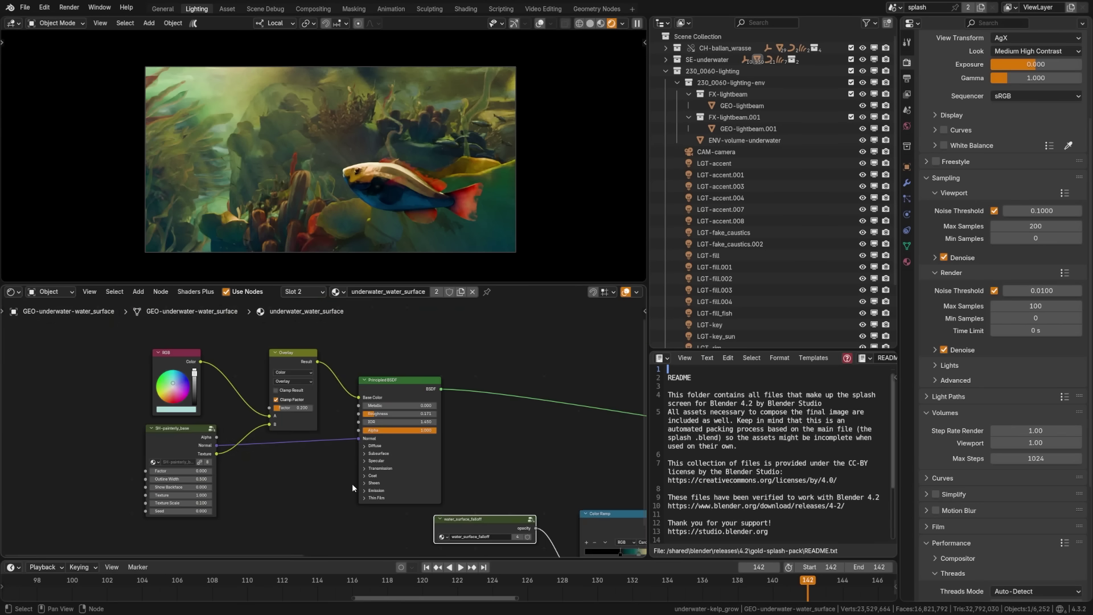
key(Tab)
scroll(235, 472, right, 3)
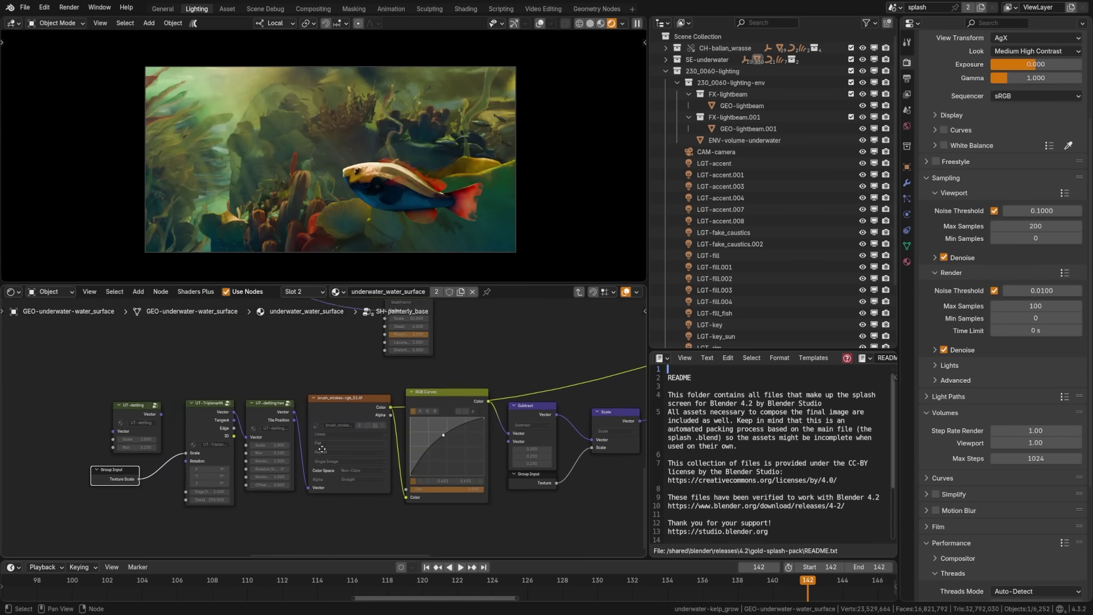
scroll(235, 472, down, 8)
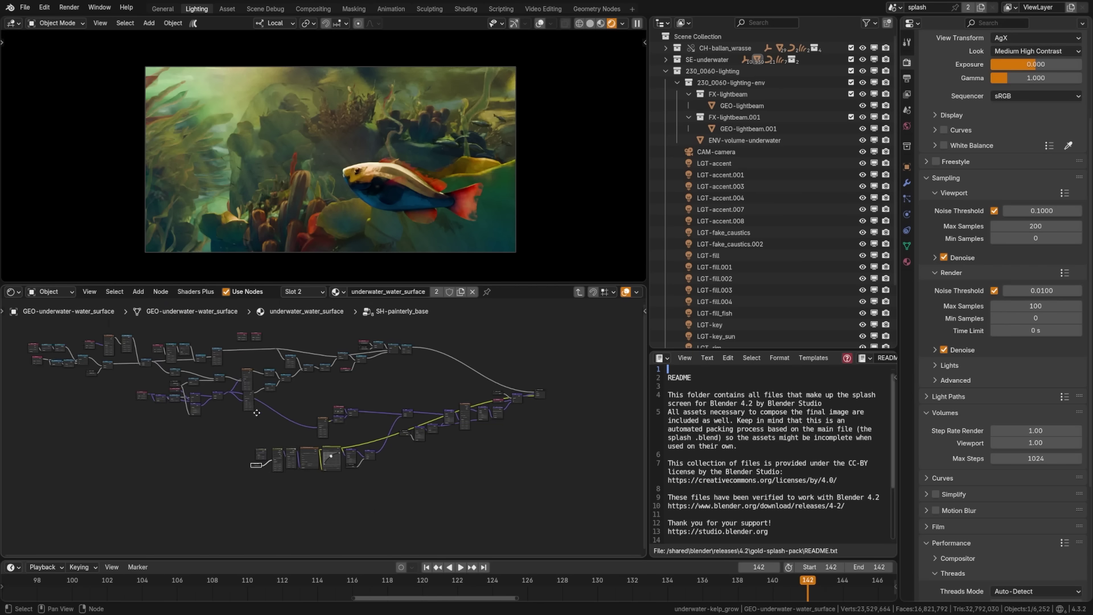
scroll(316, 501, up, 9)
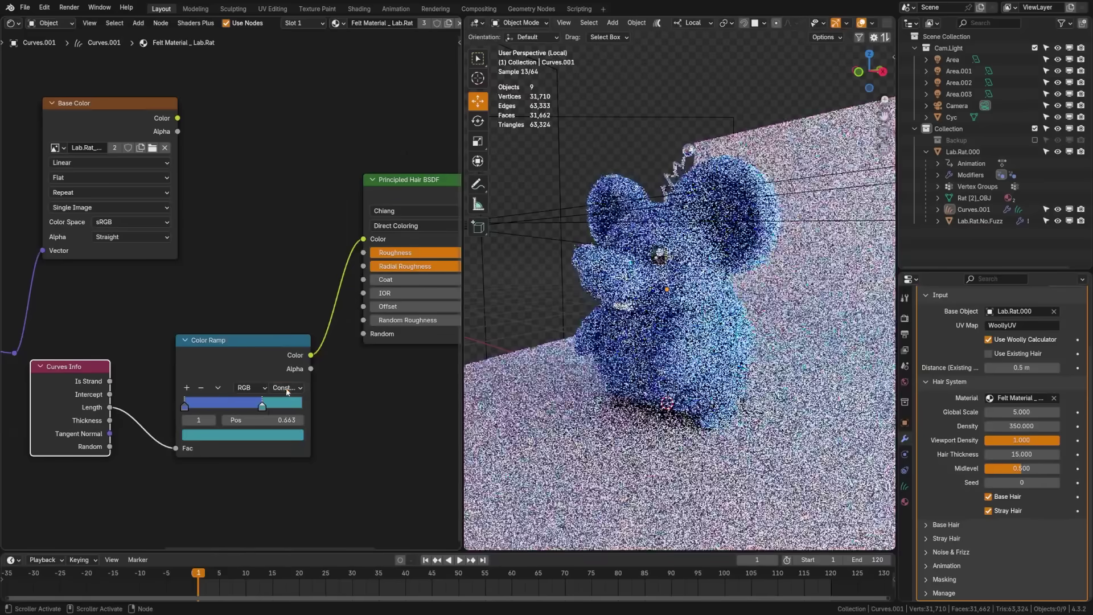
Change the Color Ramp's interpolation in the Felt Material _ Lab.Rat hair shader.
click(286, 387)
click(281, 417)
scroll(616, 279, up, 8)
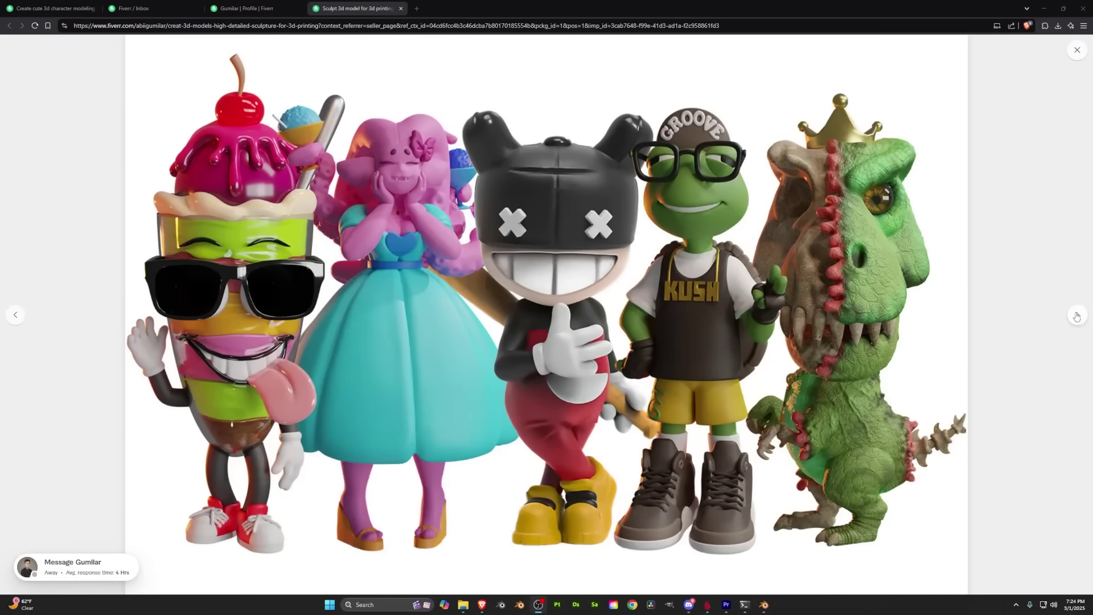
Switch to Fiverr and view the next images in the 3D sculpting gig's gallery.
click(1076, 316)
click(1077, 317)
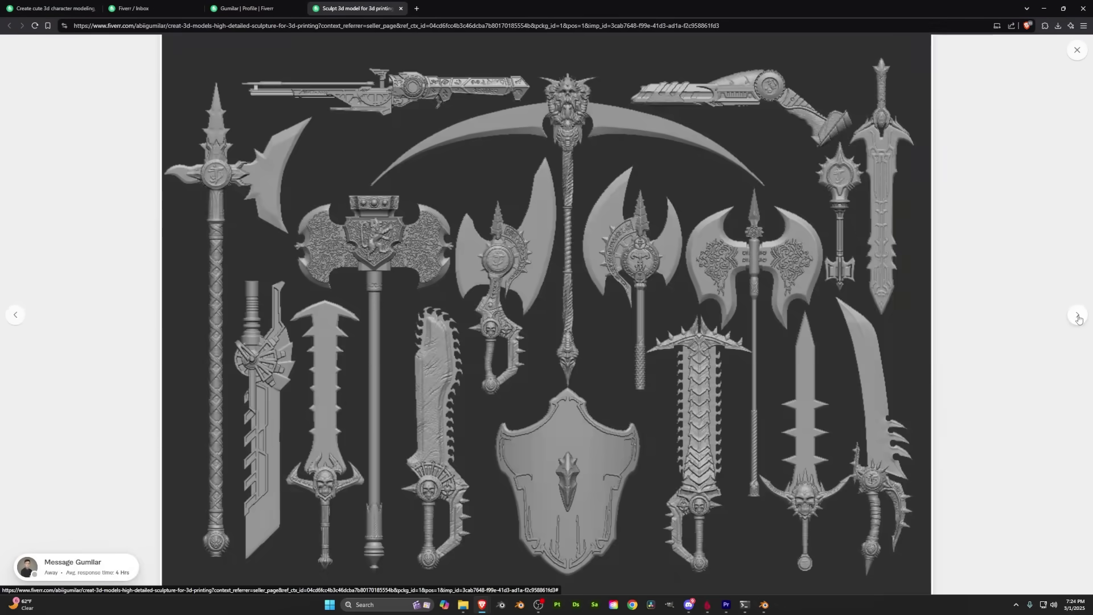
Look through further sculpture images in the gig's gallery, past the fantasy weapons collection.
click(1077, 316)
click(1077, 316)
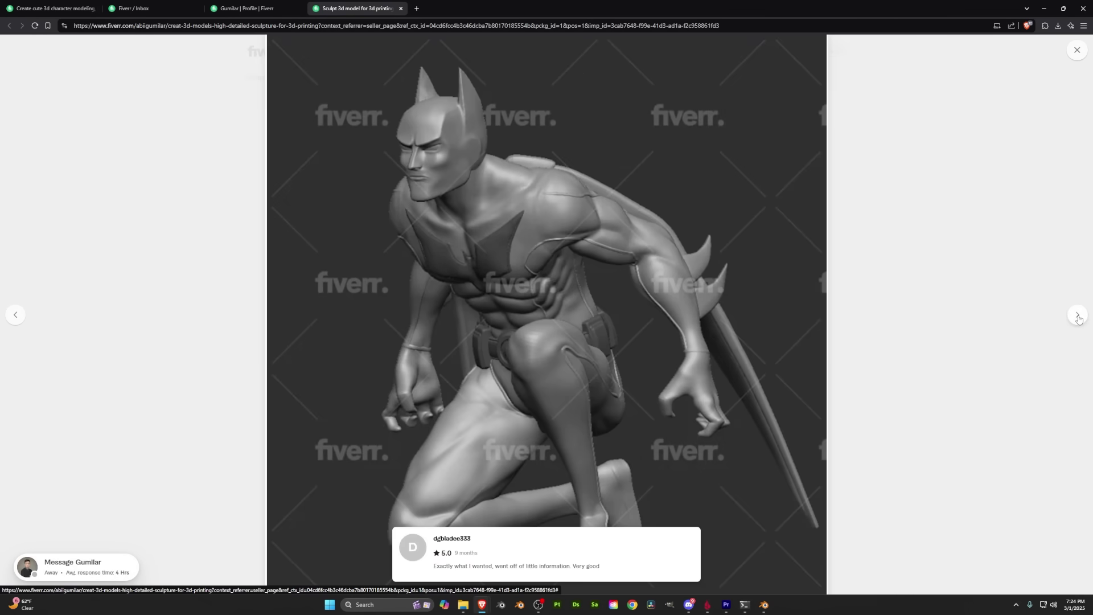
click(1077, 316)
click(1077, 316)
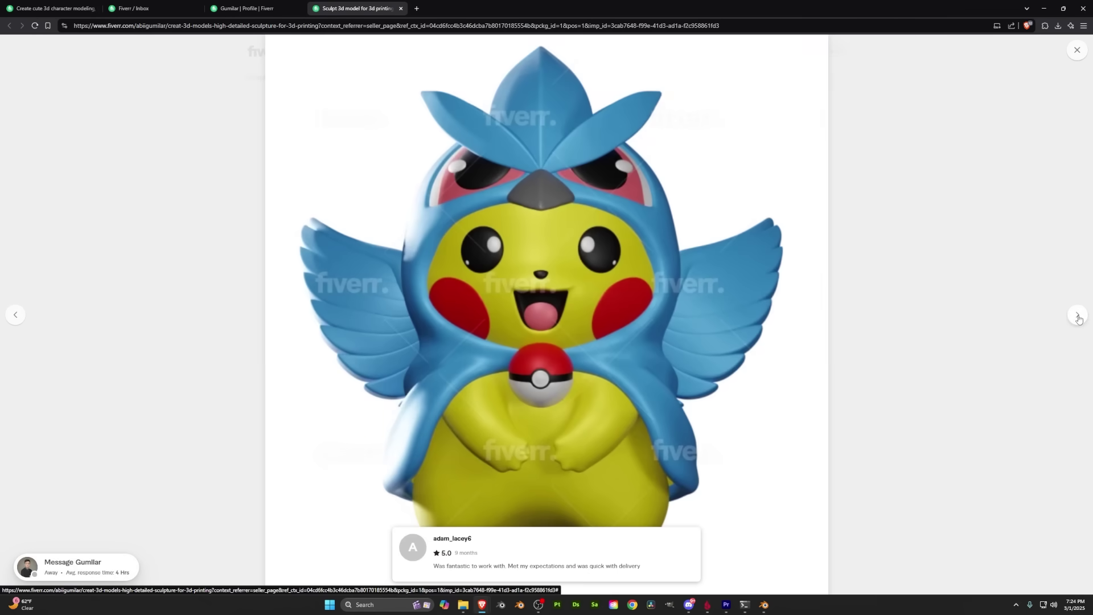
click(1077, 316)
click(1077, 316)
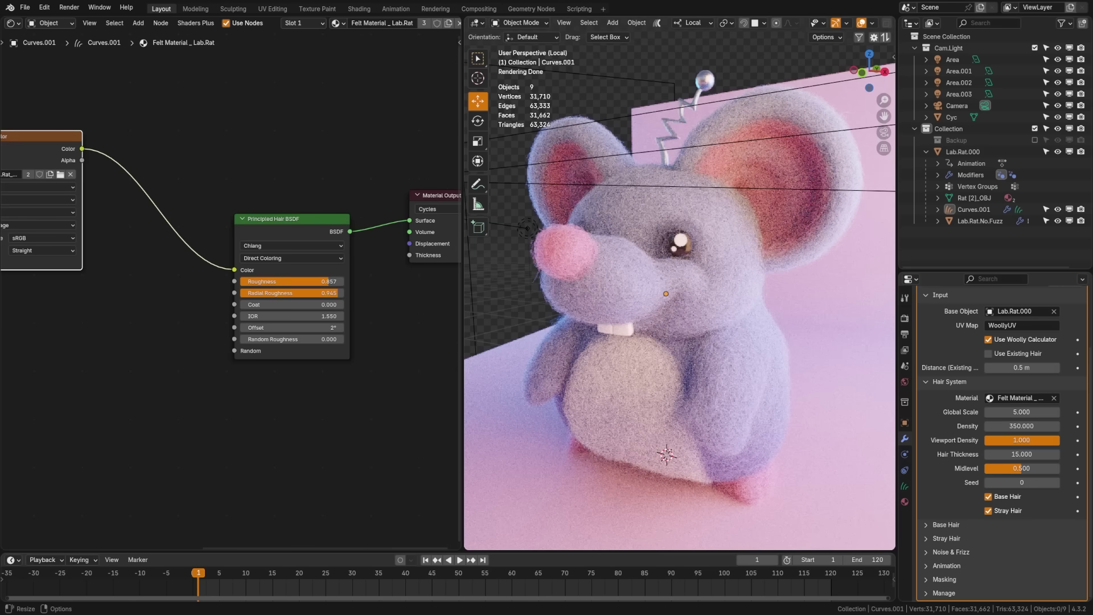
Switch to Blender, detach the Base Color texture from the Principled Hair BSDF, and set its Color to blue #7291D3.
drag(294, 226, 300, 209)
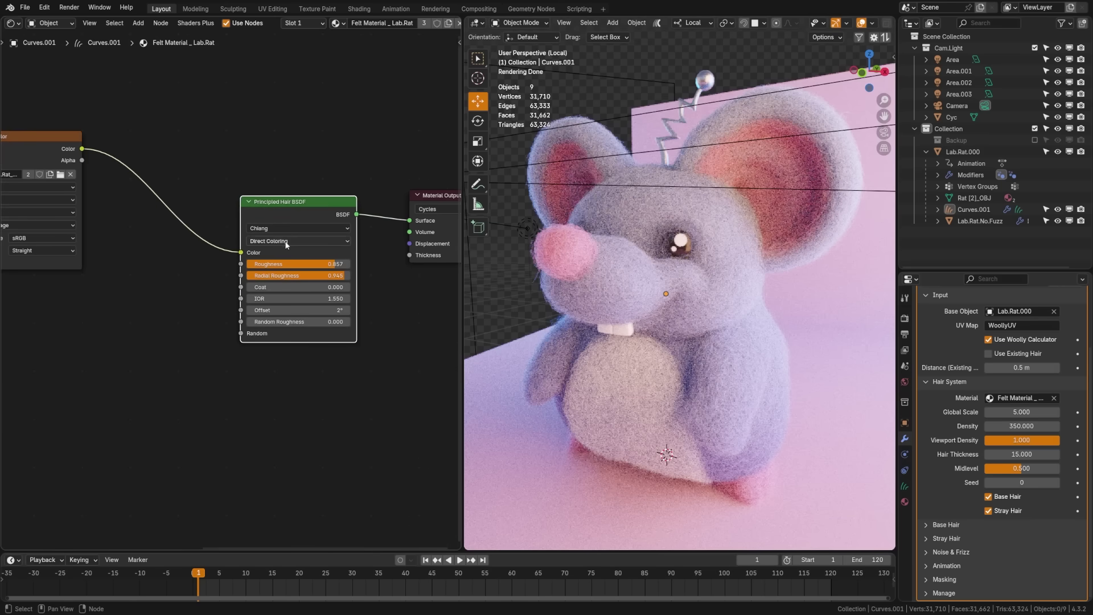
drag(185, 238, 187, 239)
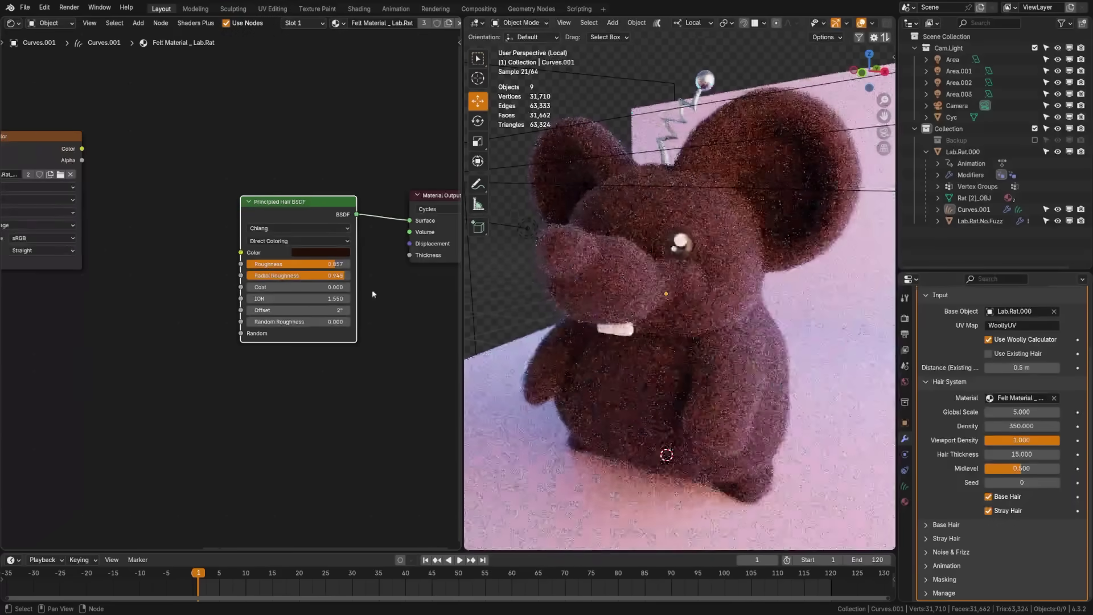
scroll(371, 290, up, 2)
click(336, 244)
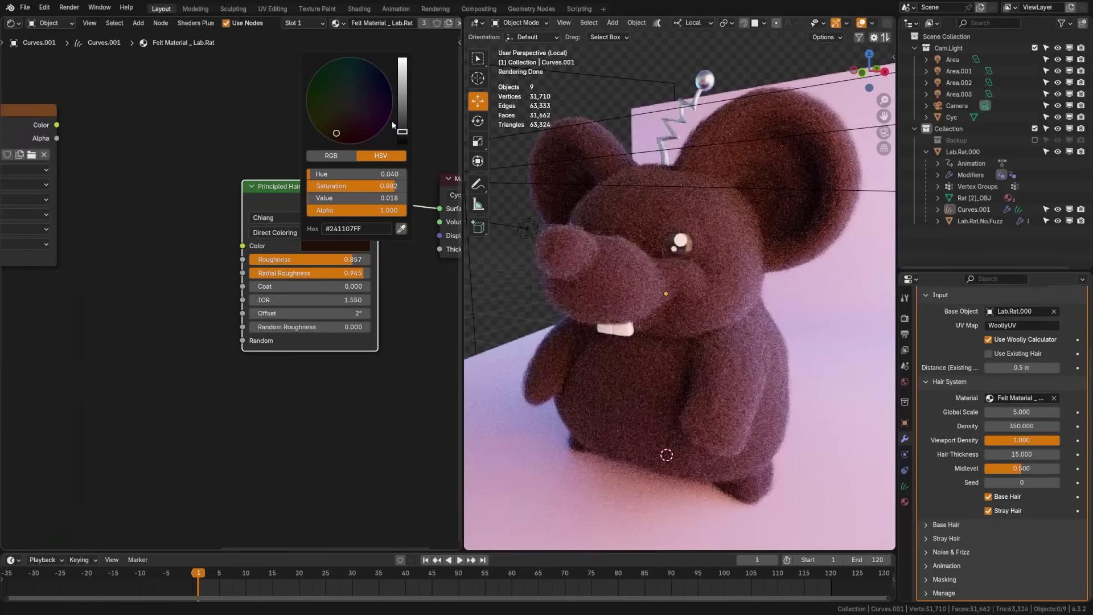
drag(402, 124, 364, 87)
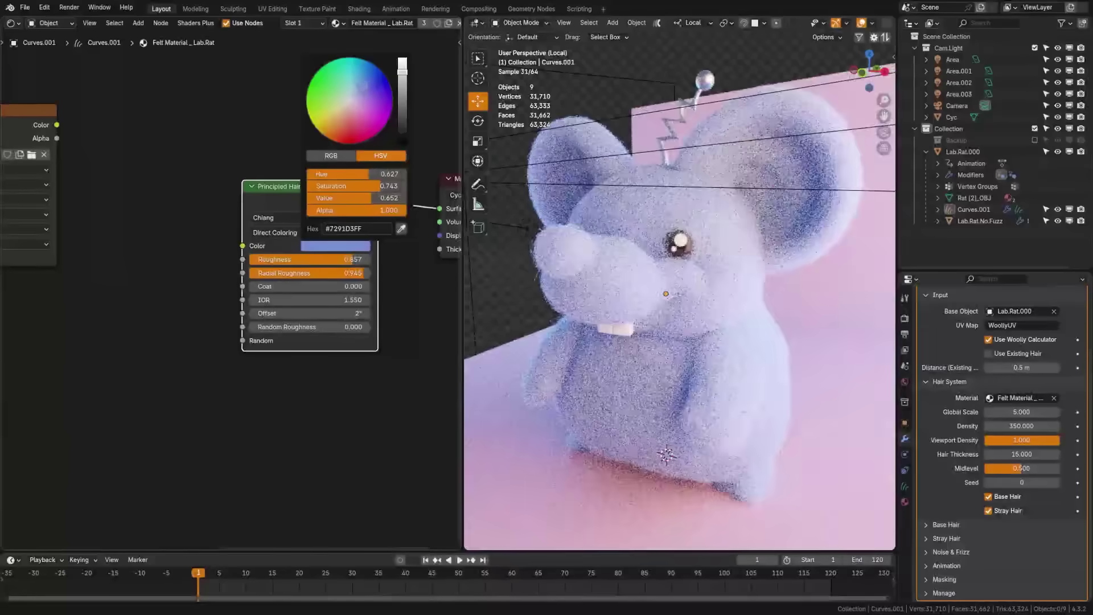
scroll(713, 409, up, 4)
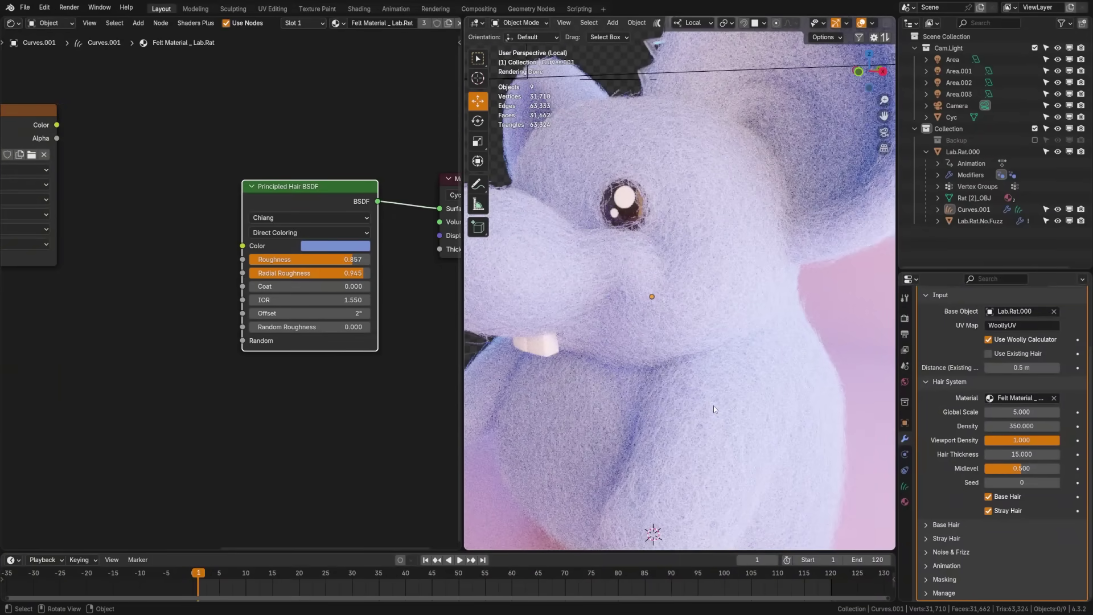
Add a Curves Info node to the felt hair material and place it below the Base Color texture node.
middle_drag(133, 340, 200, 340)
click(160, 342)
key(shift+a)
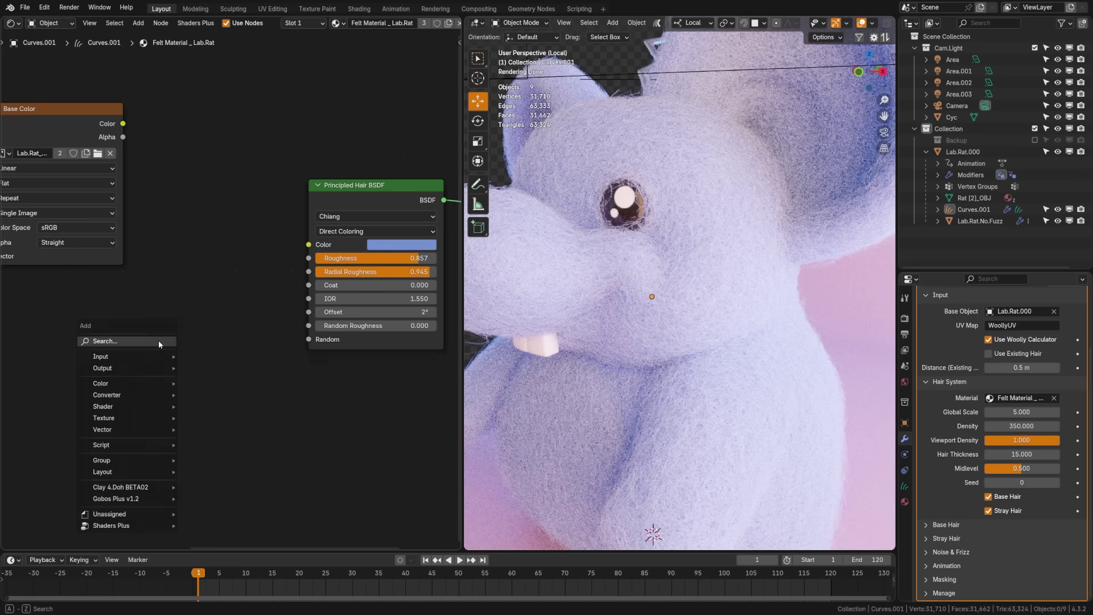
click(159, 342)
text(curve)
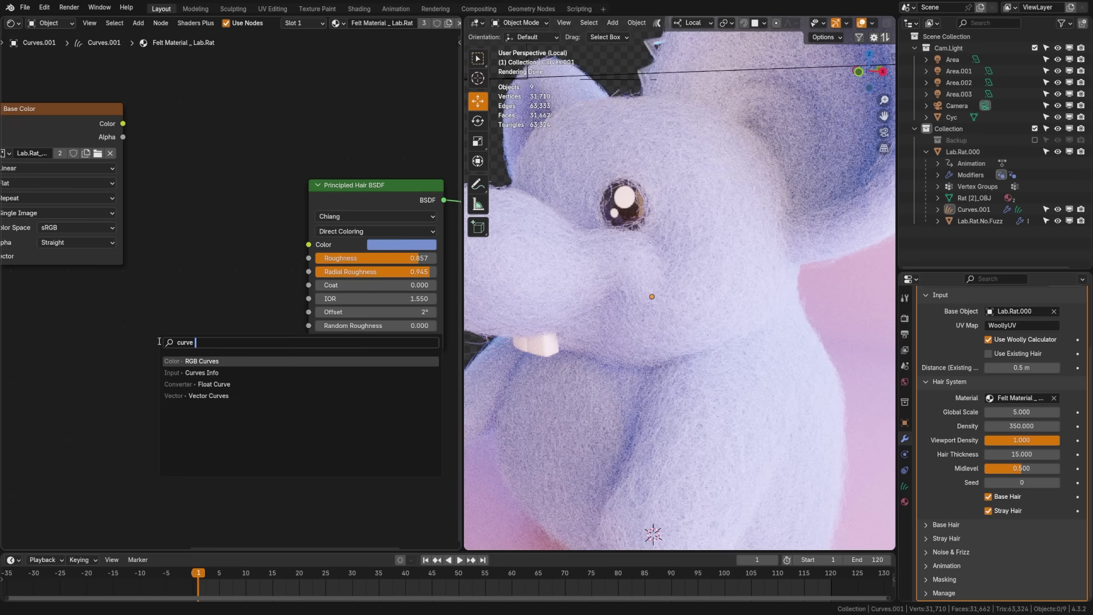
click(201, 372)
click(187, 358)
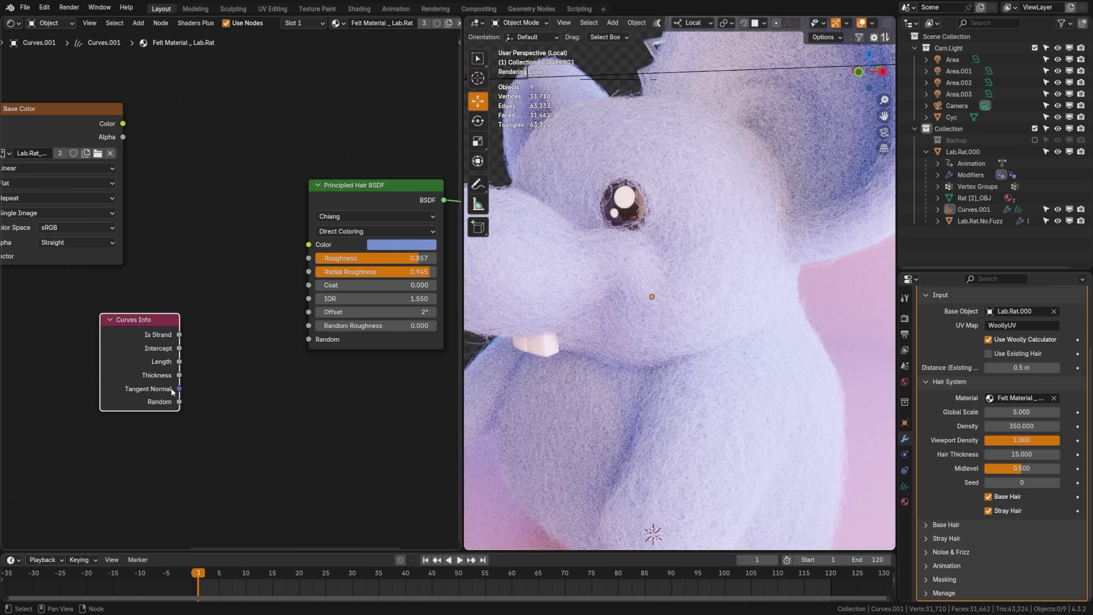
drag(144, 337, 104, 322)
mouse_move(178, 354)
middle_down()
mouse_move(139, 354)
mouse_move(190, 350)
middle_up()
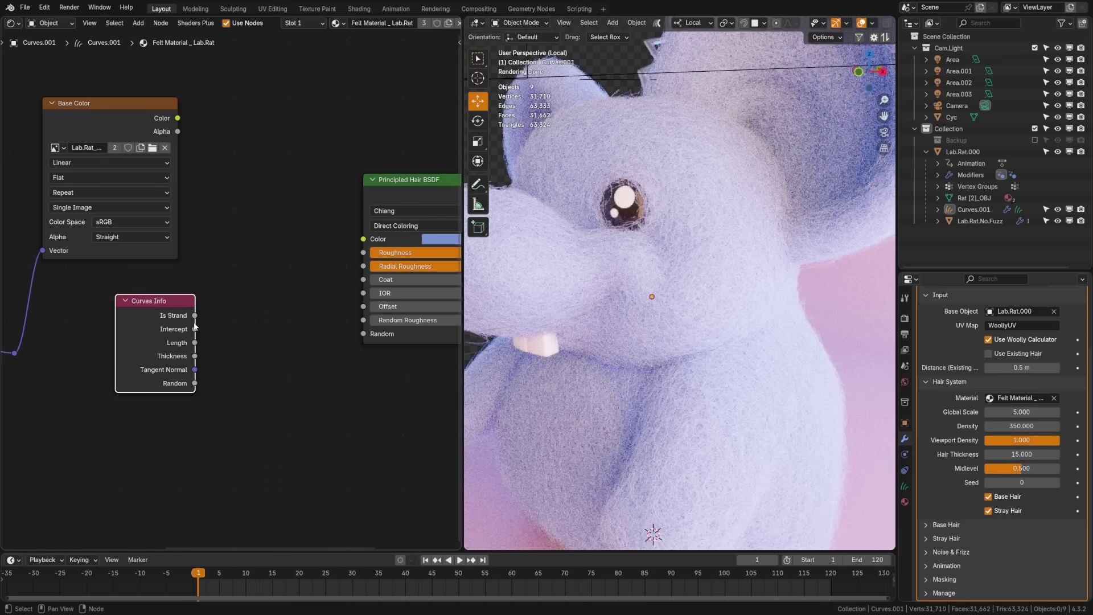
drag(184, 344, 146, 349)
Connect the Curves Info Random output through a new Color Ramp into the Principled Hair BSDF's Color.
drag(155, 387, 223, 382)
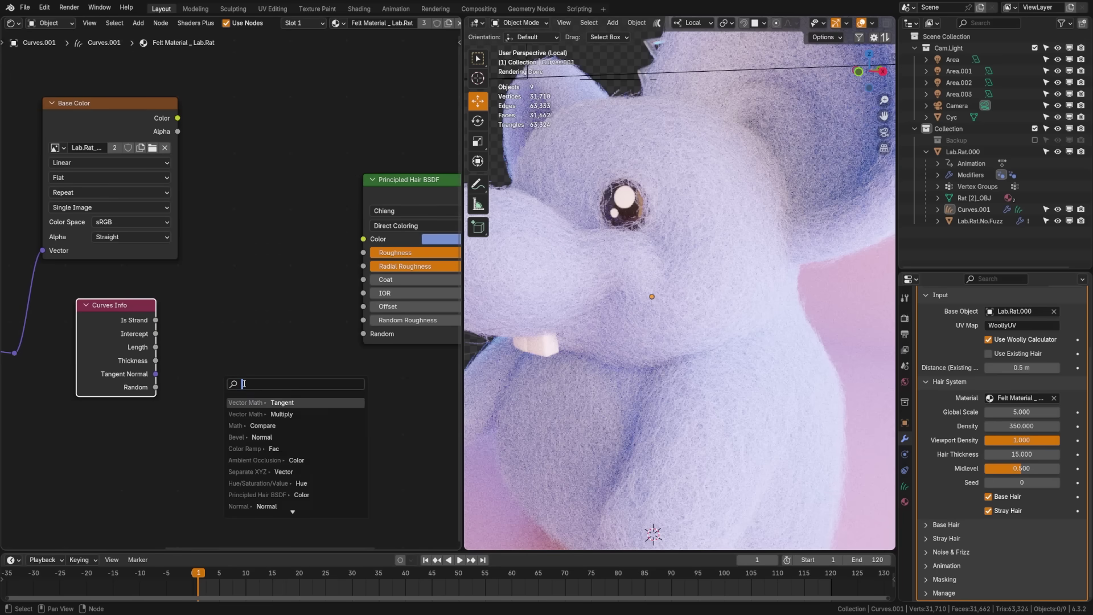
text(color ram)
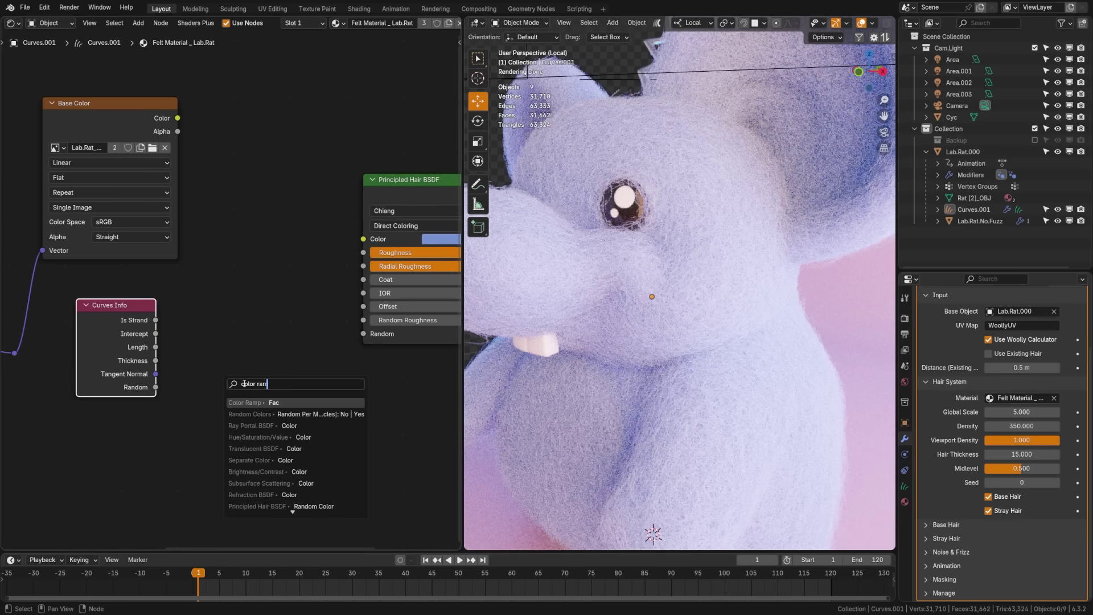
key(Return)
click(220, 344)
drag(333, 352, 364, 239)
Set the Color Ramp's interpolation to Constant and its white stop to 0.535, and rearrange the Curves Info and Color Ramp nodes.
click(309, 385)
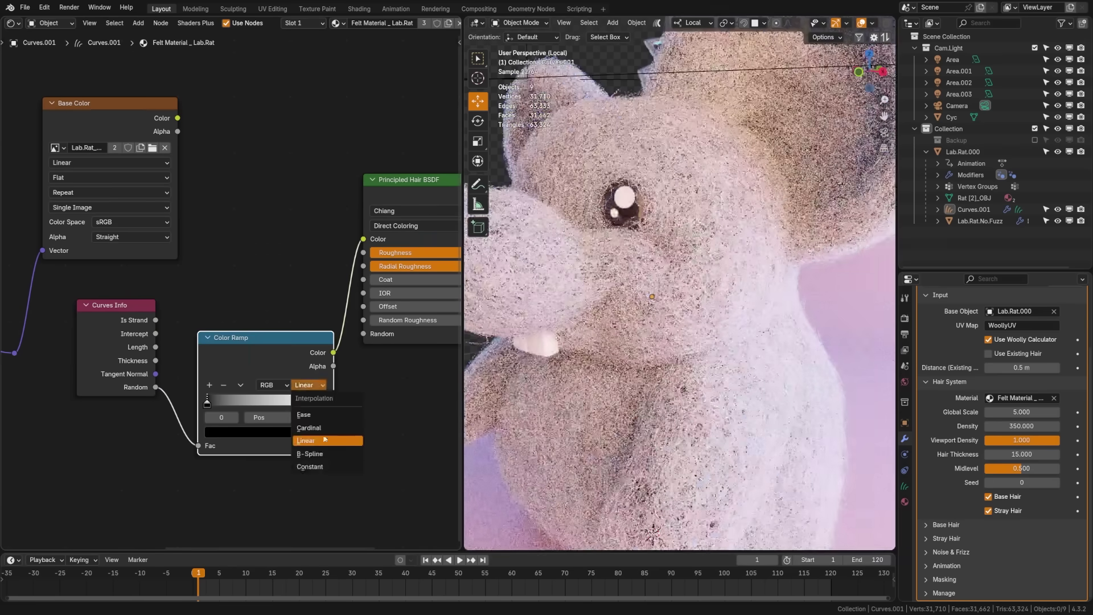
click(317, 467)
drag(324, 403, 261, 407)
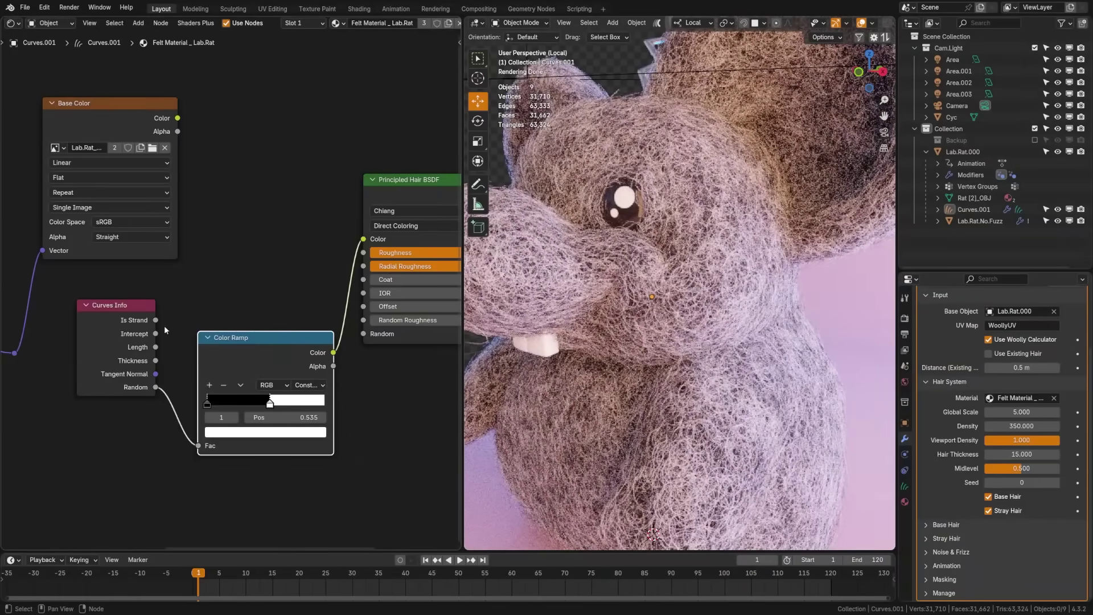
drag(105, 319, 86, 350)
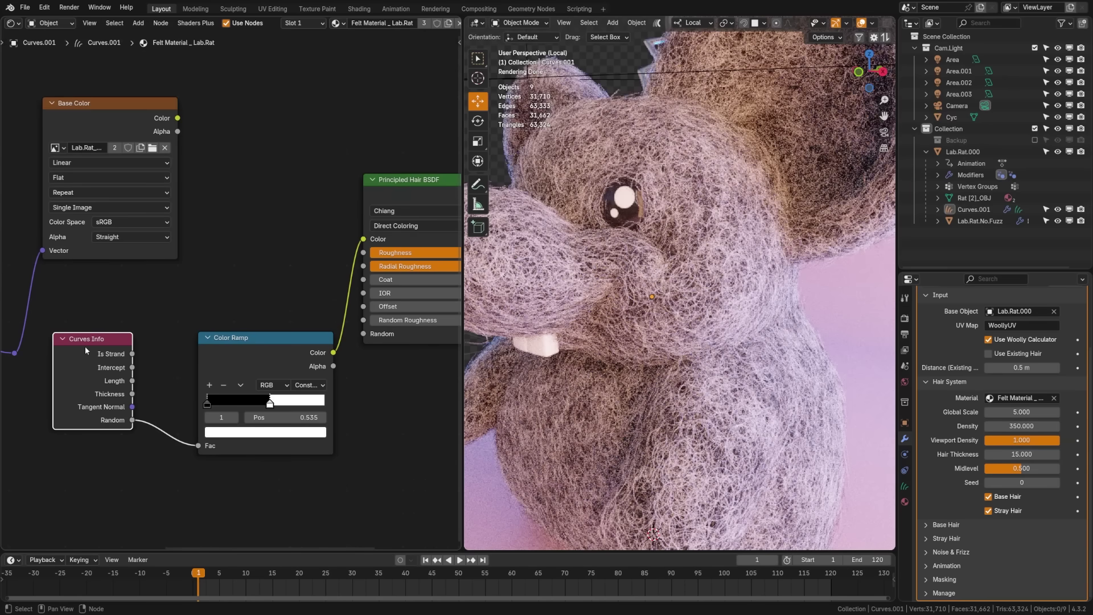
drag(86, 350, 64, 377)
drag(212, 417, 189, 420)
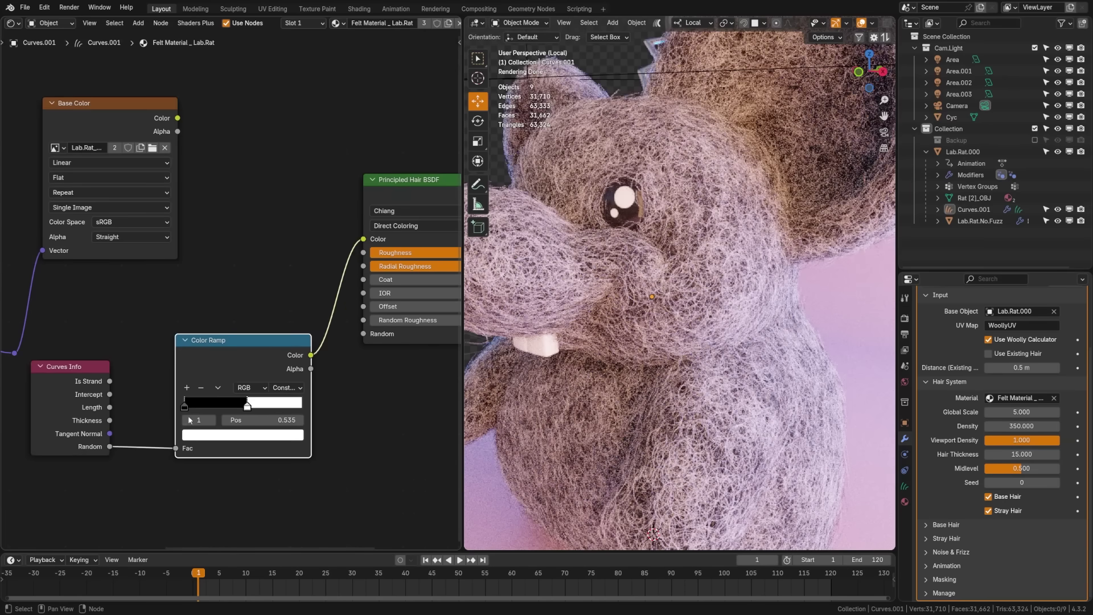
Add a third Color Ramp stop, placing the middle one at 0.392 and the last, coloured light blue #59C3FF, at 0.696.
mouse_move(249, 403)
mouse_down()
mouse_move(263, 409)
mouse_move(230, 408)
mouse_up()
click(187, 390)
click(185, 407)
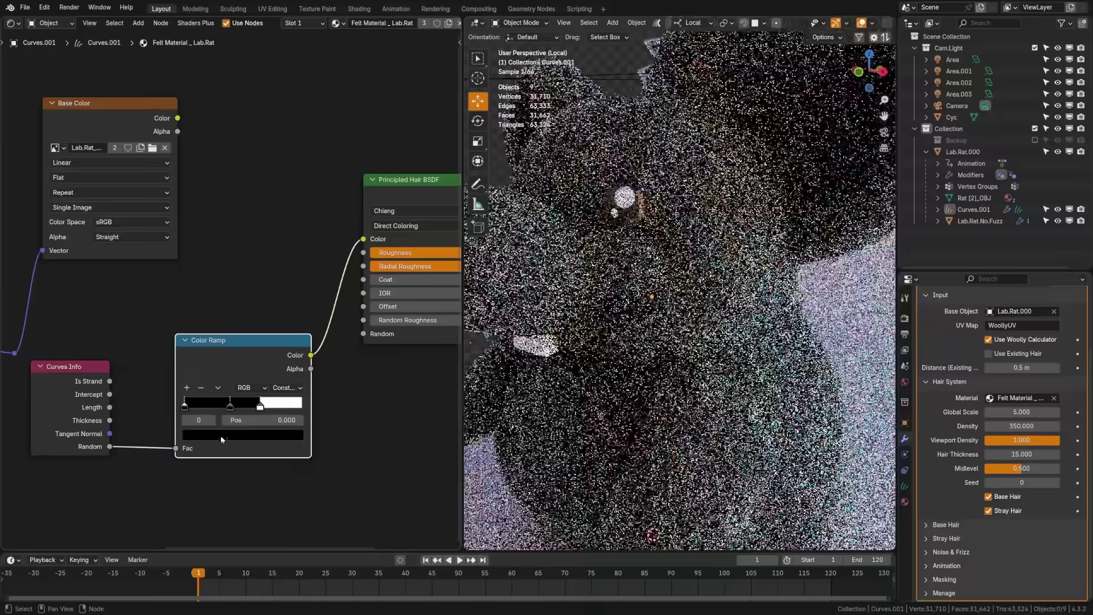
click(260, 406)
click(242, 435)
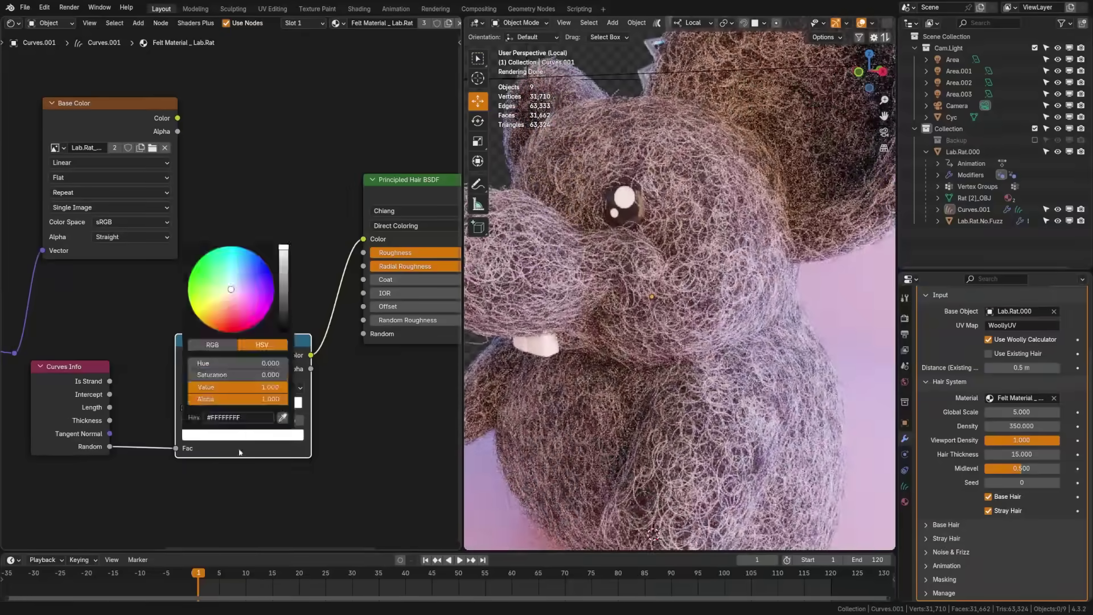
click(238, 266)
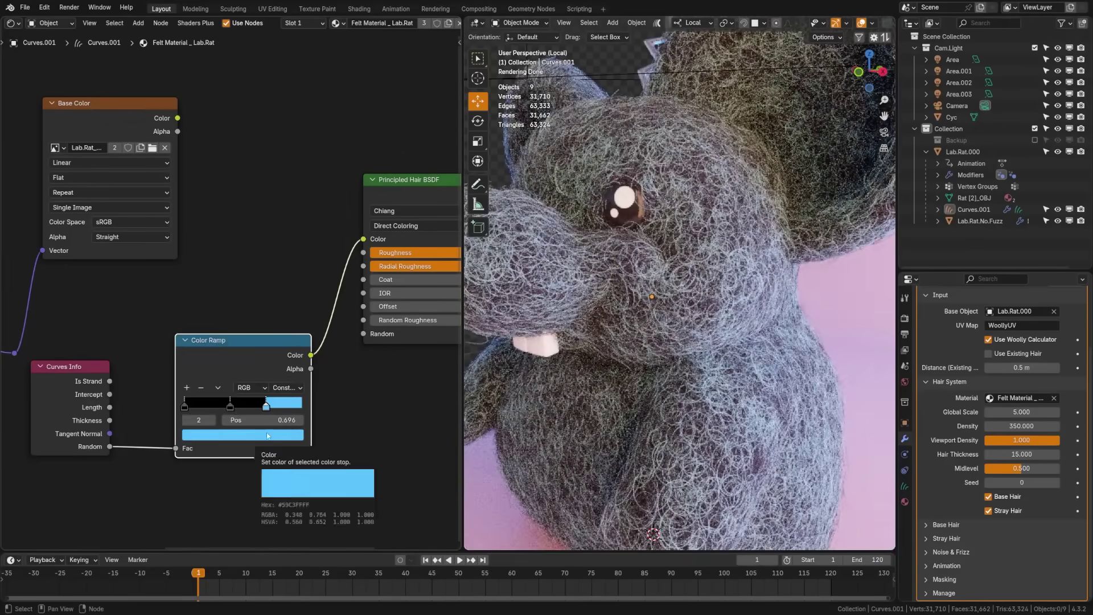
Copy the light blue of the last Color Ramp stop to the middle and first stops.
key(ctrl+c)
click(229, 407)
key(ctrl+v)
click(184, 407)
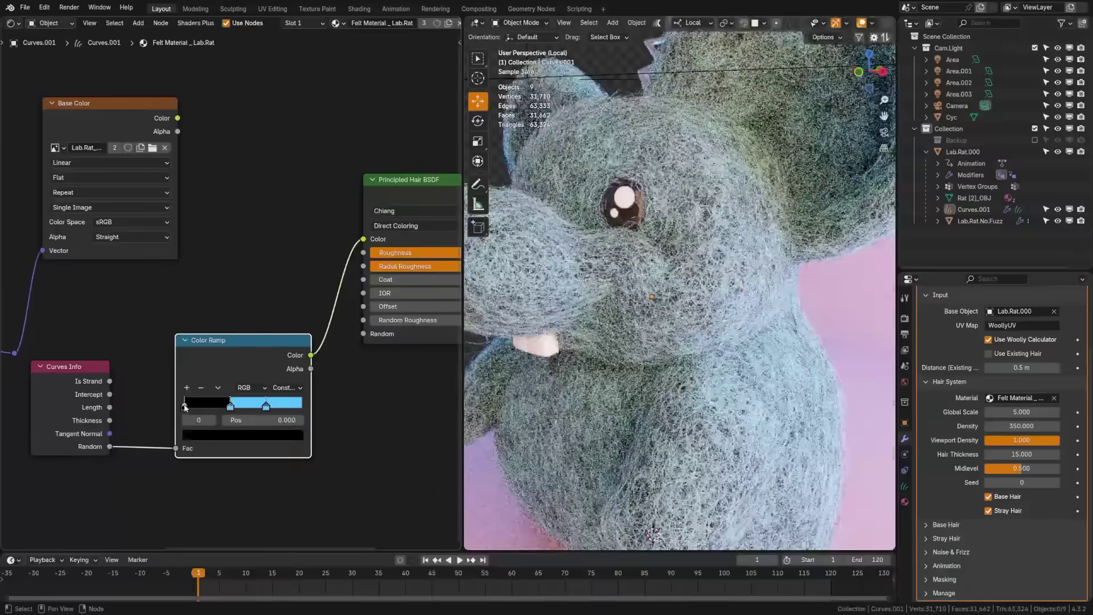
key(ctrl+v)
Recolour the first Color Ramp stop a deeper blue and the middle stop teal.
click(214, 436)
drag(244, 265, 284, 265)
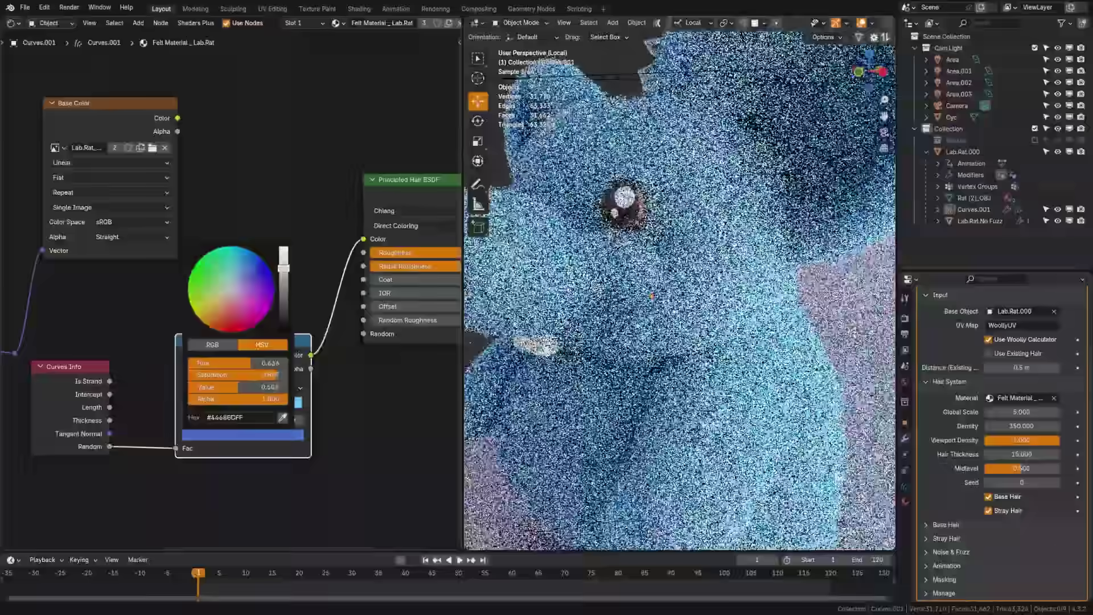
click(230, 406)
click(235, 439)
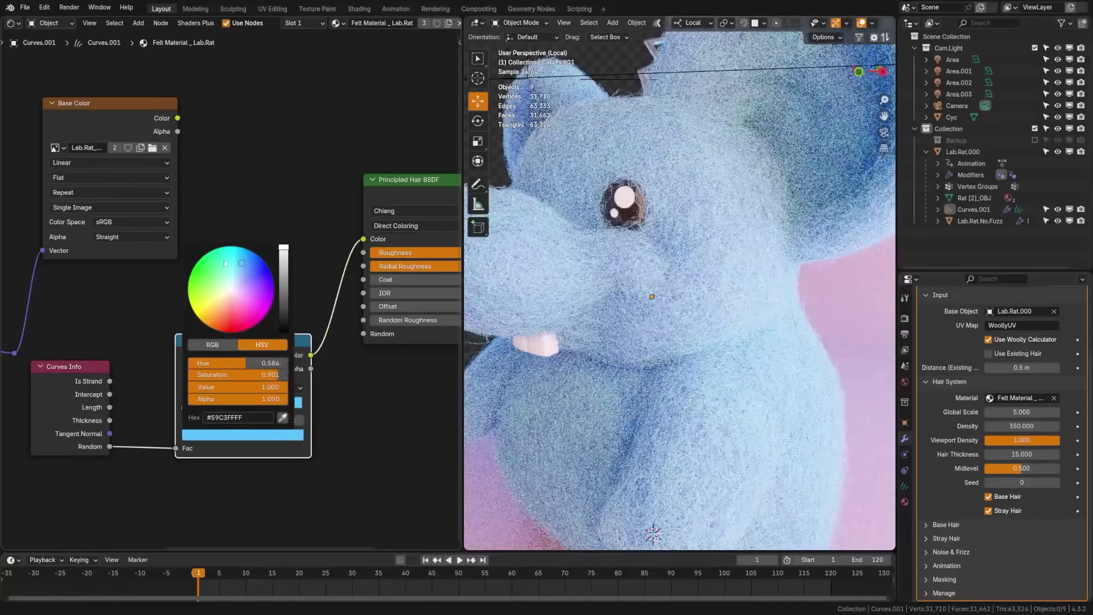
drag(244, 264, 284, 266)
Compare the whole character's fur by unplugging the Color Ramp from the hair shader's Color and plugging it back in.
scroll(690, 406, down, 4)
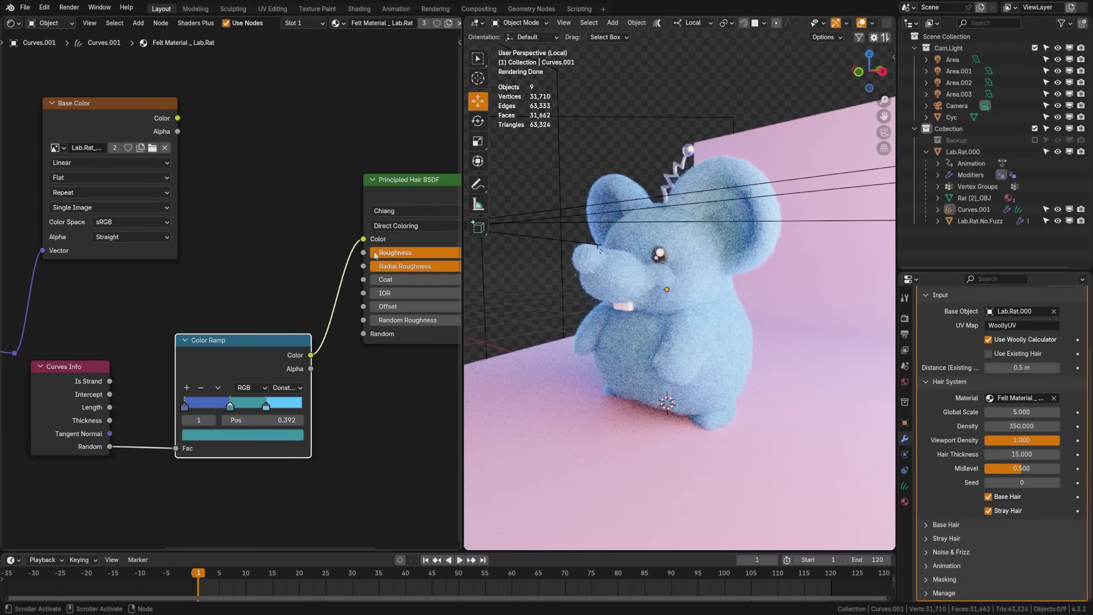
drag(363, 238, 335, 268)
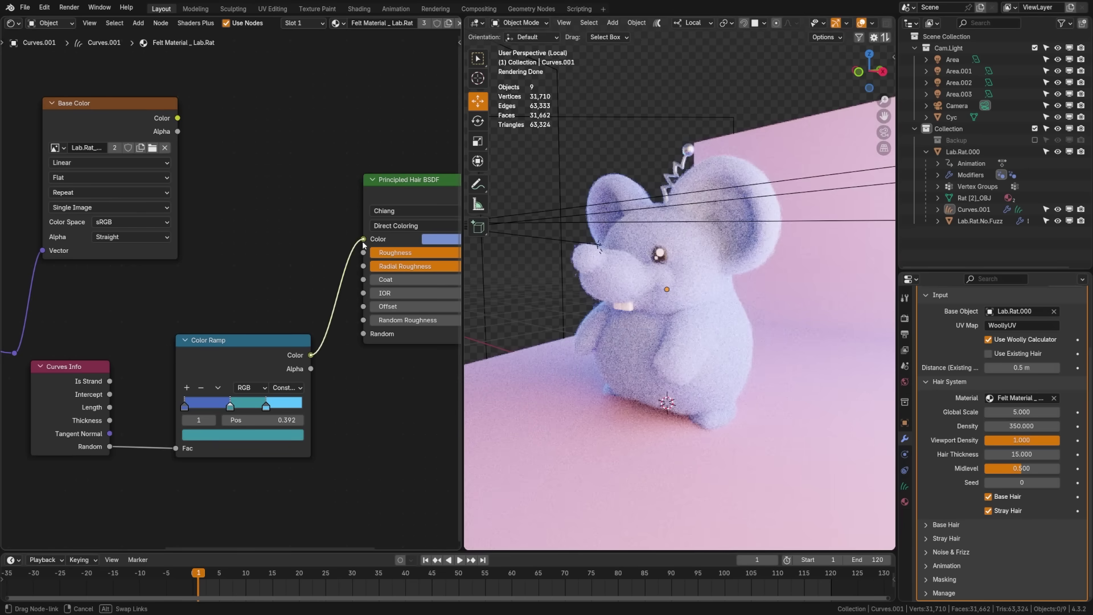
drag(362, 243, 363, 239)
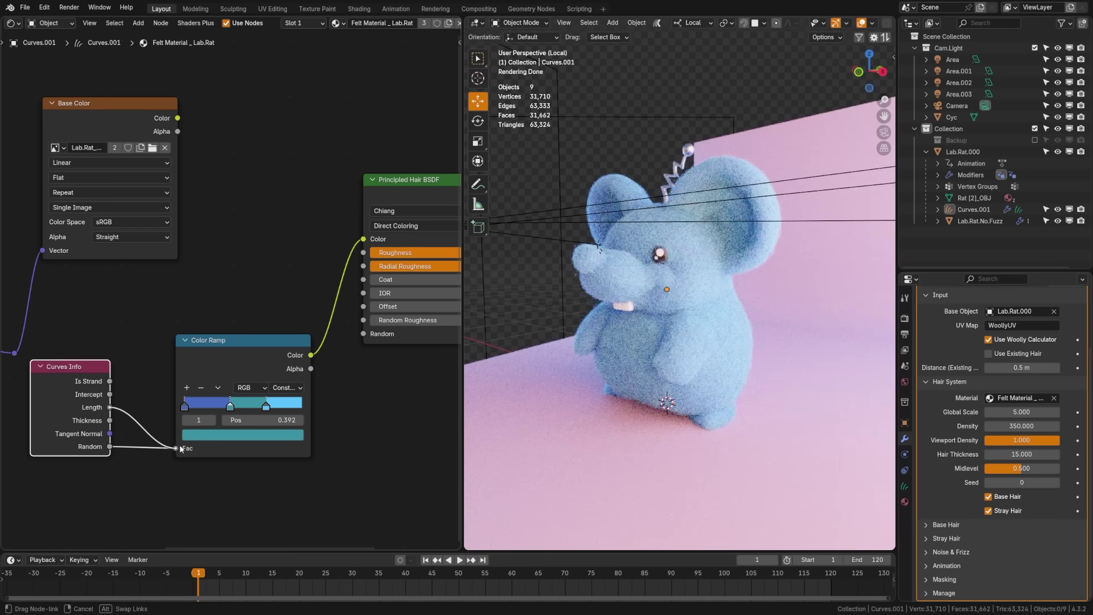
Drive the Color Ramp with the Curves Info Length output and reduce it to two stops with Ease interpolation.
drag(180, 450, 175, 448)
click(266, 405)
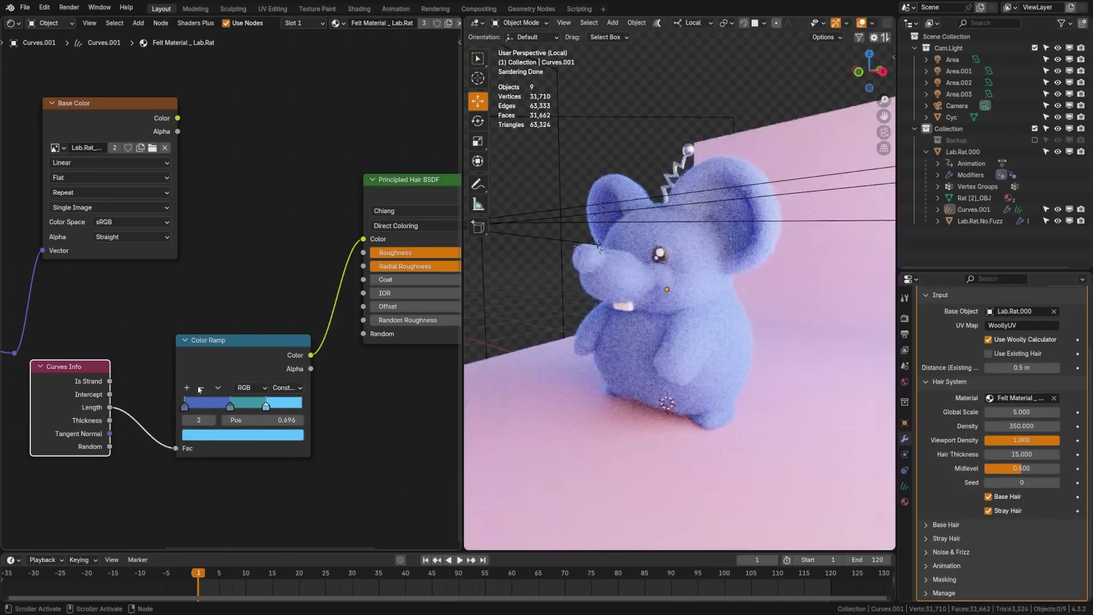
drag(209, 398, 241, 399)
click(287, 388)
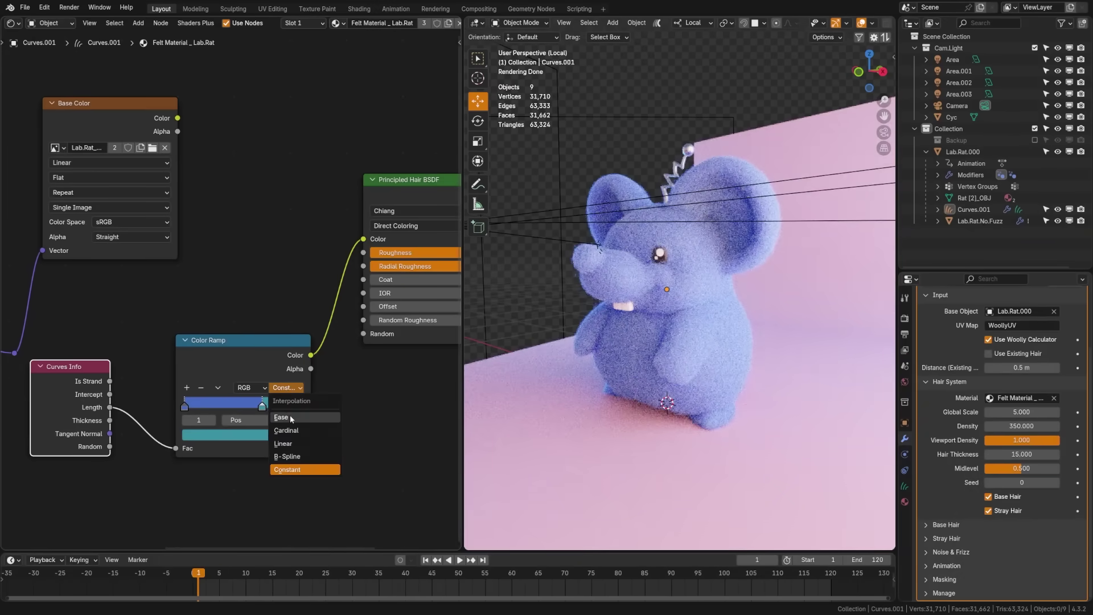
click(289, 416)
scroll(679, 290, up, 8)
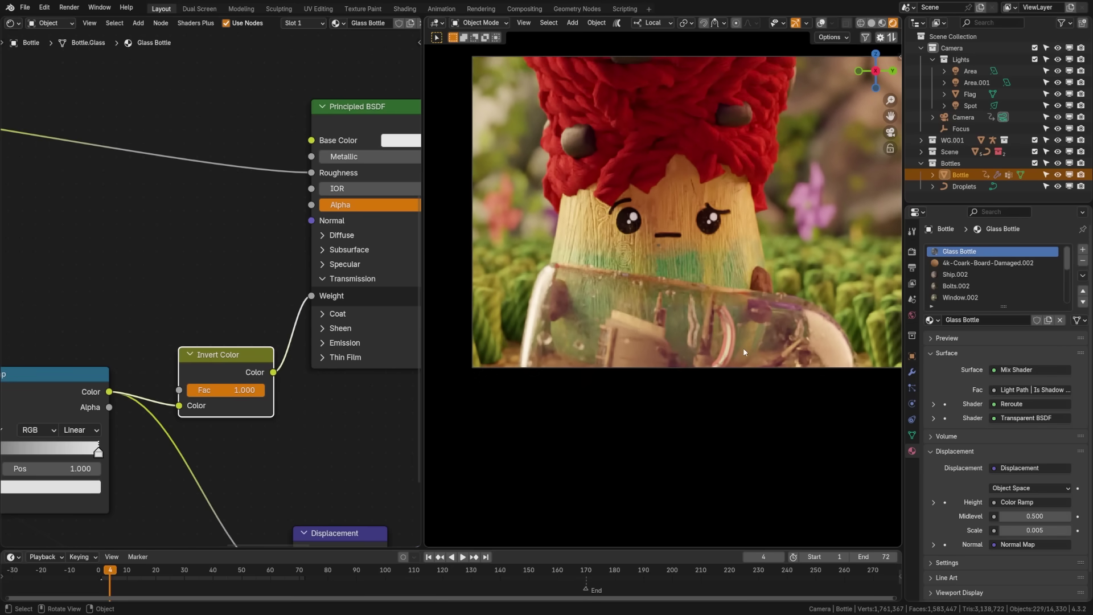
Reposition the scratches texture, its Texture Coordinate and Mapping nodes, and the Normal Map node in the Glass Bottle material.
scroll(282, 363, down, 7)
middle_drag(176, 293, 386, 302)
drag(42, 322, 245, 393)
key(g)
click(345, 441)
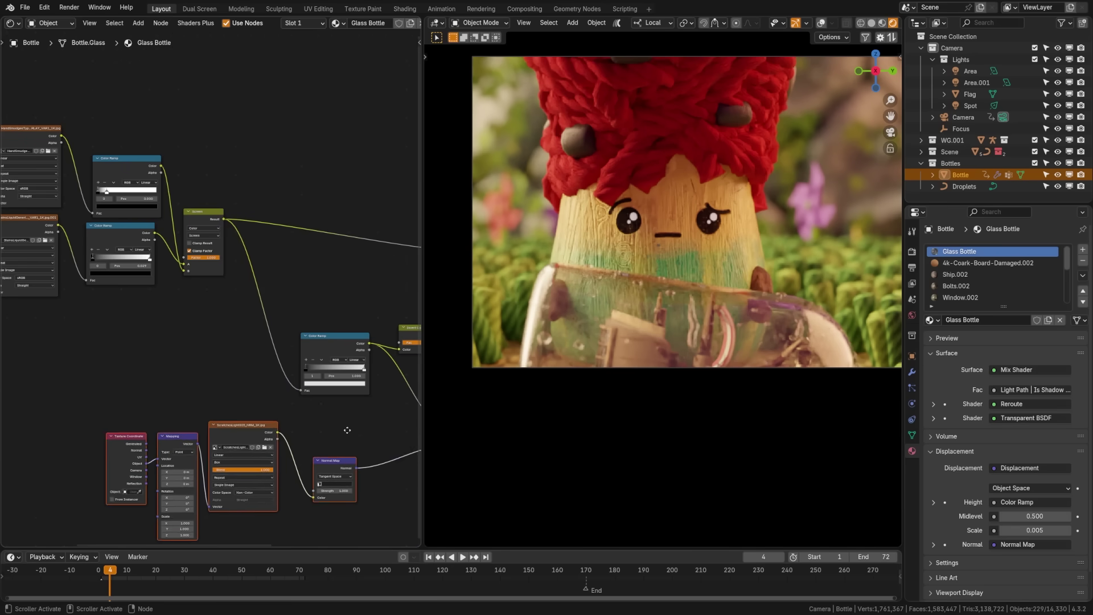
middle_drag(348, 432, 180, 381)
Disconnect the Glass Bottle material's displacement output and the inputs feeding the Principled BSDF's Transmission Weight and Roughness.
key(g)
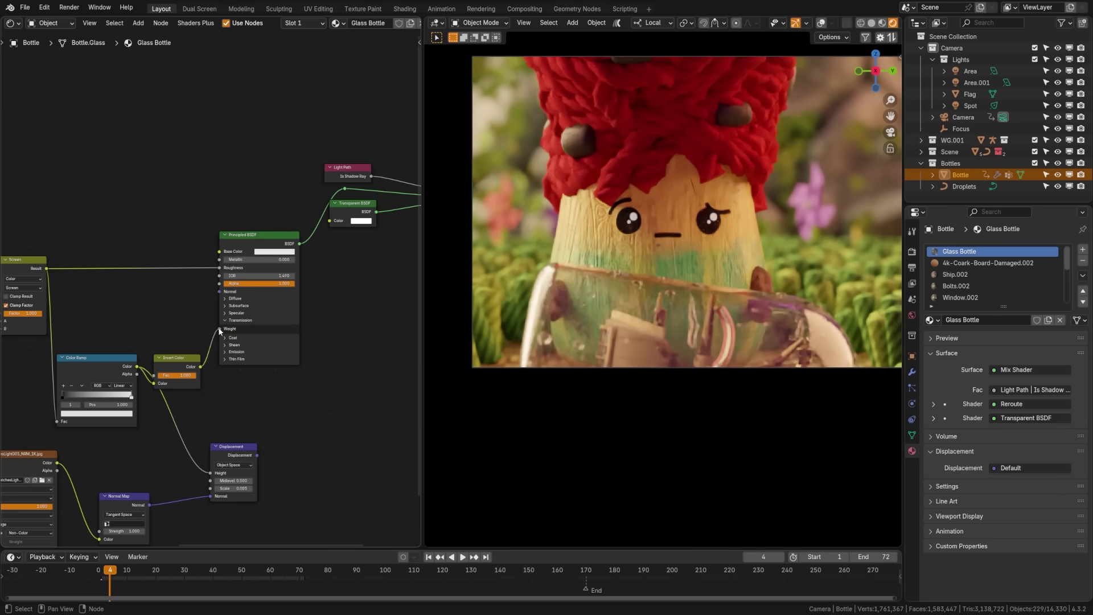
drag(219, 329, 199, 330)
drag(220, 269, 170, 269)
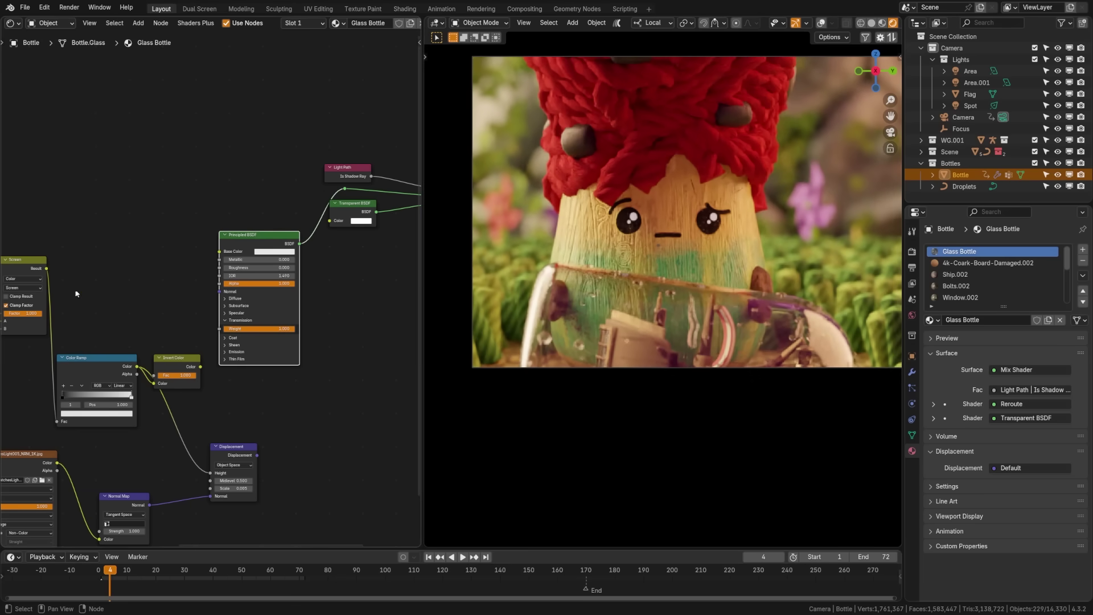
Examine the hand smudge and liquid stain image textures and the Color Ramps feeding the Screen mix node.
middle_drag(117, 280, 251, 301)
middle_drag(168, 299, 298, 304)
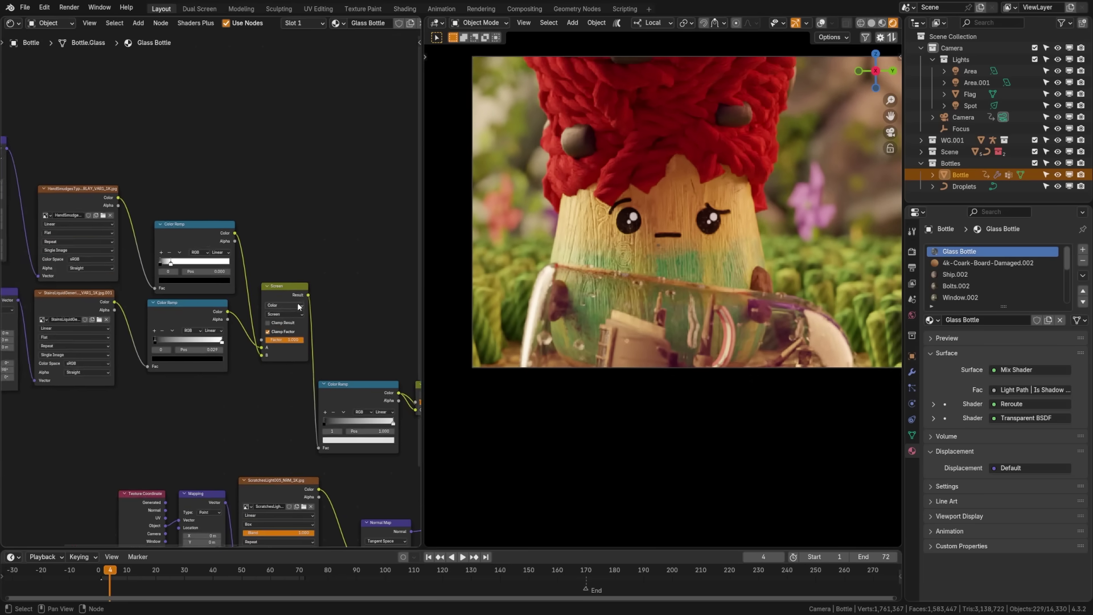
scroll(244, 291, up, 3)
middle_drag(211, 288, 254, 284)
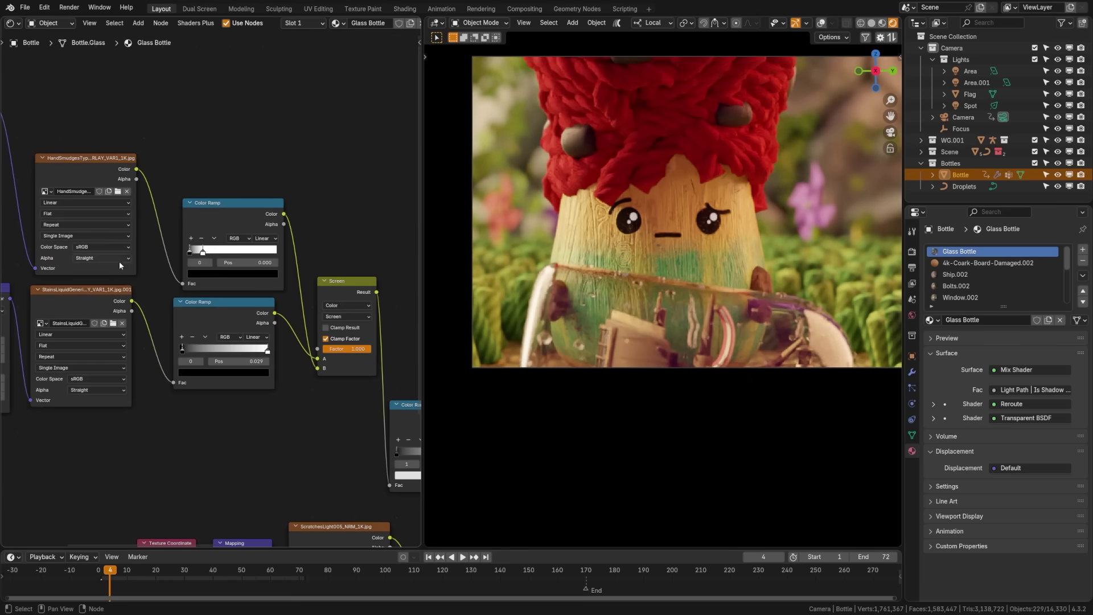
Preview the Screen node's mix of the hand smudge and liquid stain textures on the bottle.
scroll(172, 298, up, 2)
middle_drag(72, 201, 158, 155)
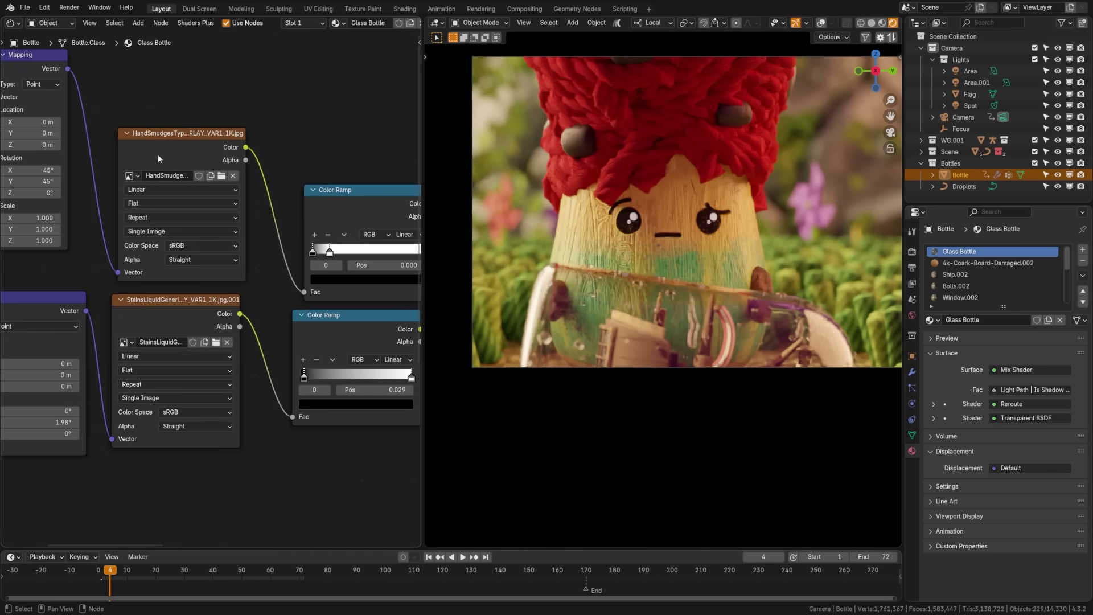
scroll(153, 333, up, 2)
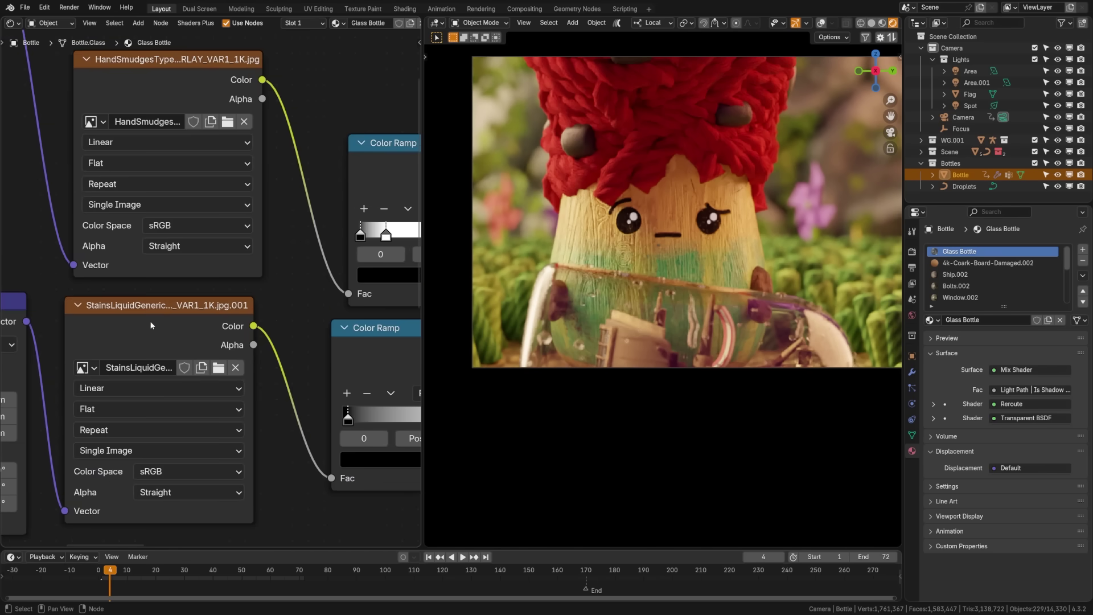
middle_drag(364, 342, 131, 320)
middle_drag(416, 349, 155, 328)
scroll(149, 329, down, 3)
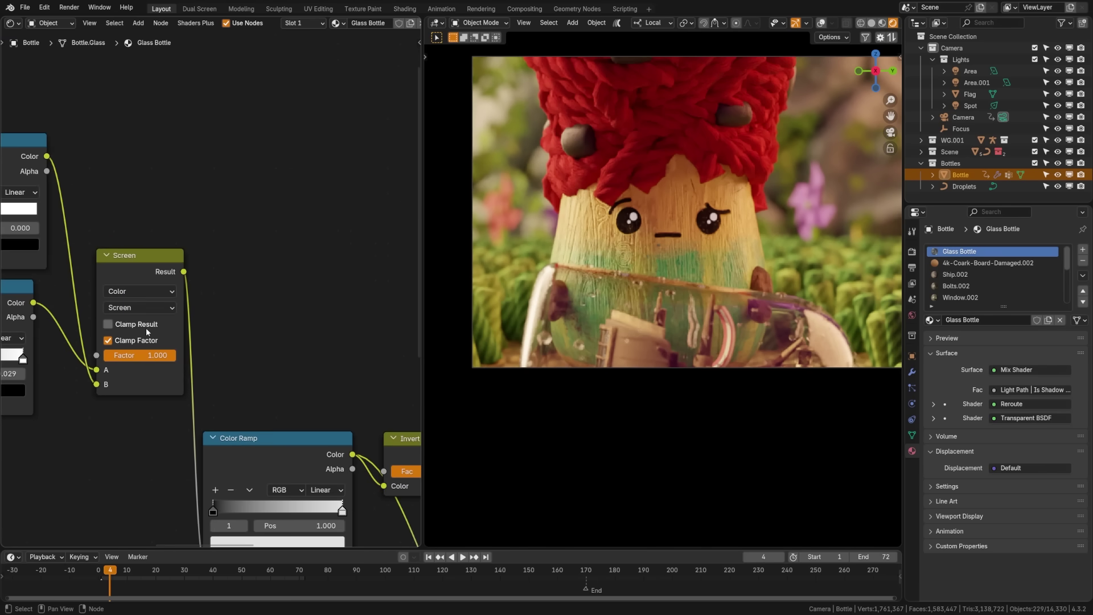
ctrl+shift+click(129, 265)
scroll(578, 386, up, 5)
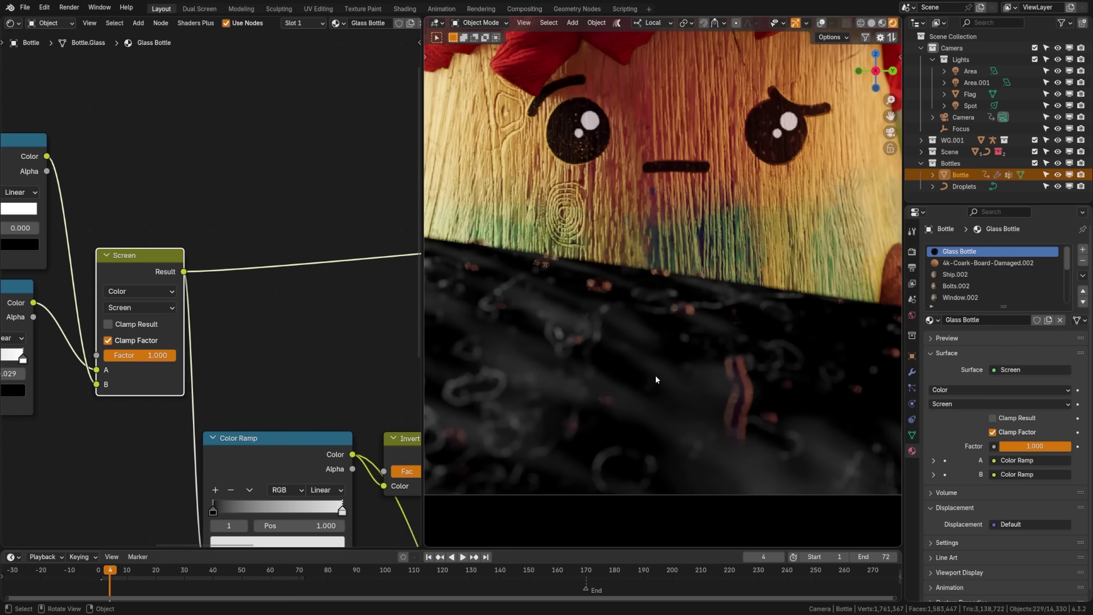
Route the Principled BSDF straight to the material output to view the plain clear glass on the bottle.
scroll(252, 387, down, 6)
middle_drag(304, 388, 227, 375)
drag(154, 370, 163, 362)
drag(265, 368, 268, 369)
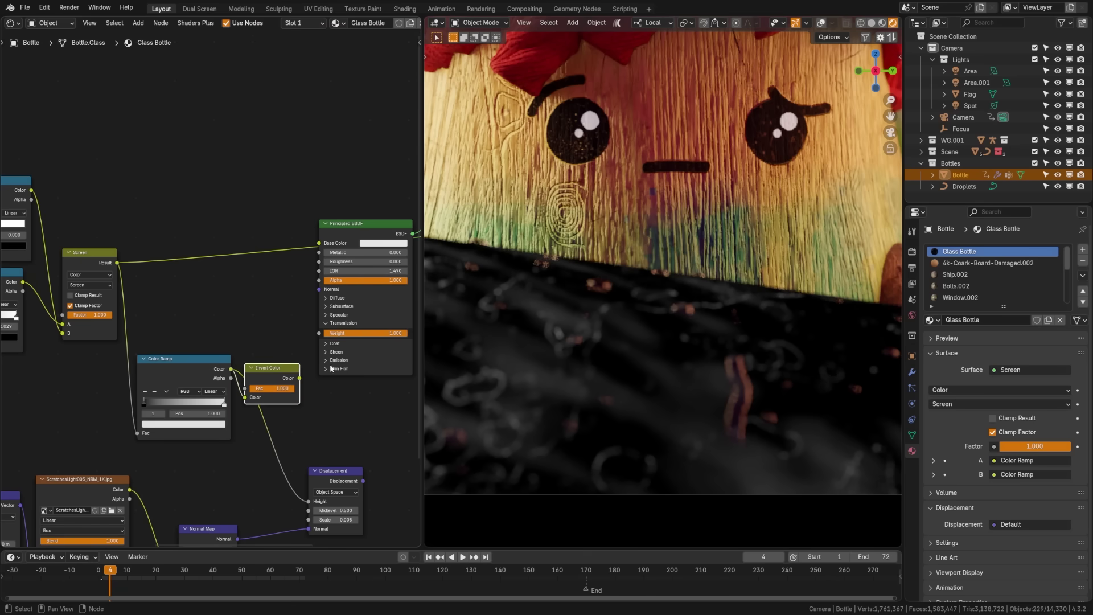
middle_drag(314, 251, 128, 255)
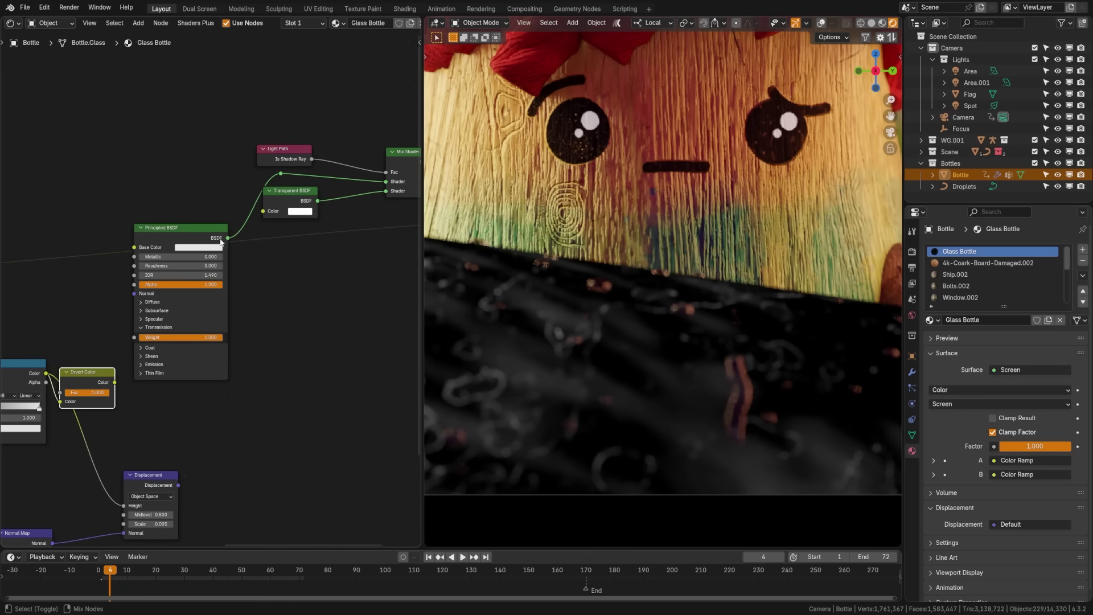
ctrl+shift+click(185, 238)
scroll(235, 313, up, 2)
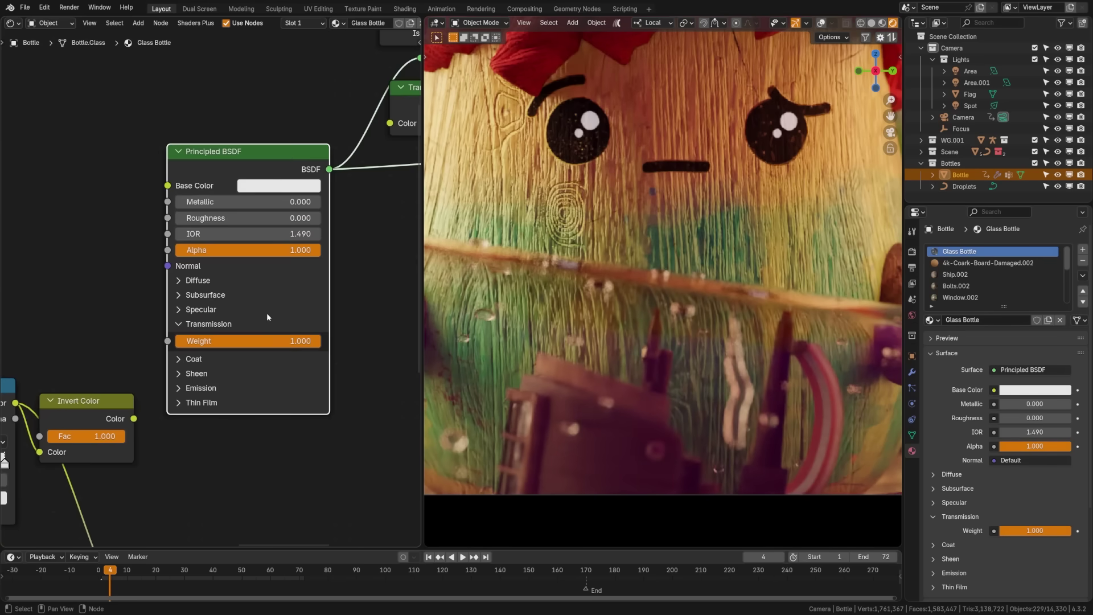
scroll(267, 312, up, 2)
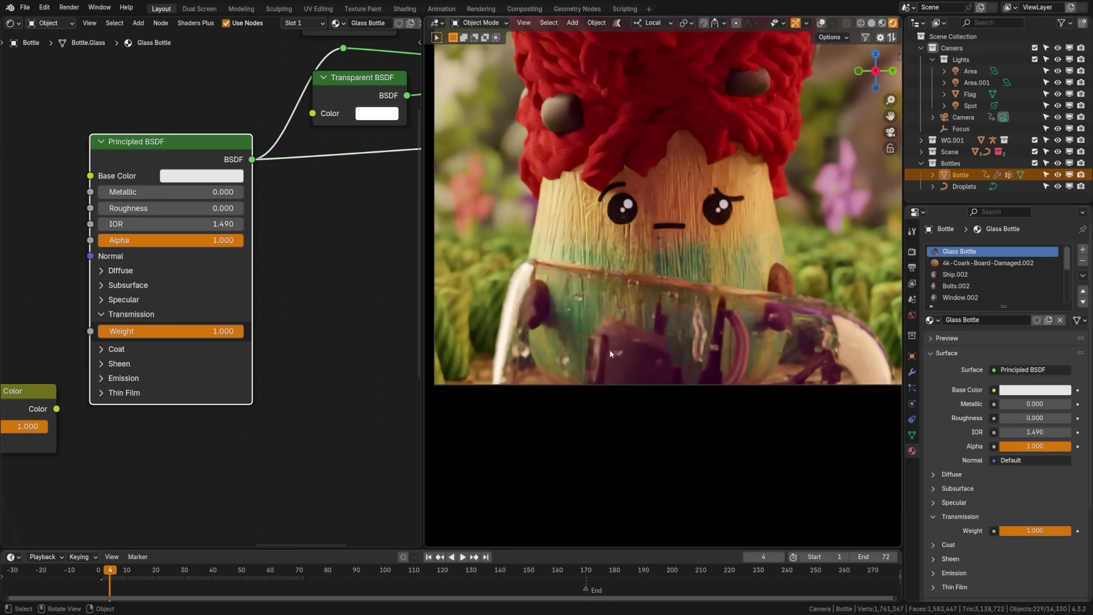
scroll(190, 342, up, 1)
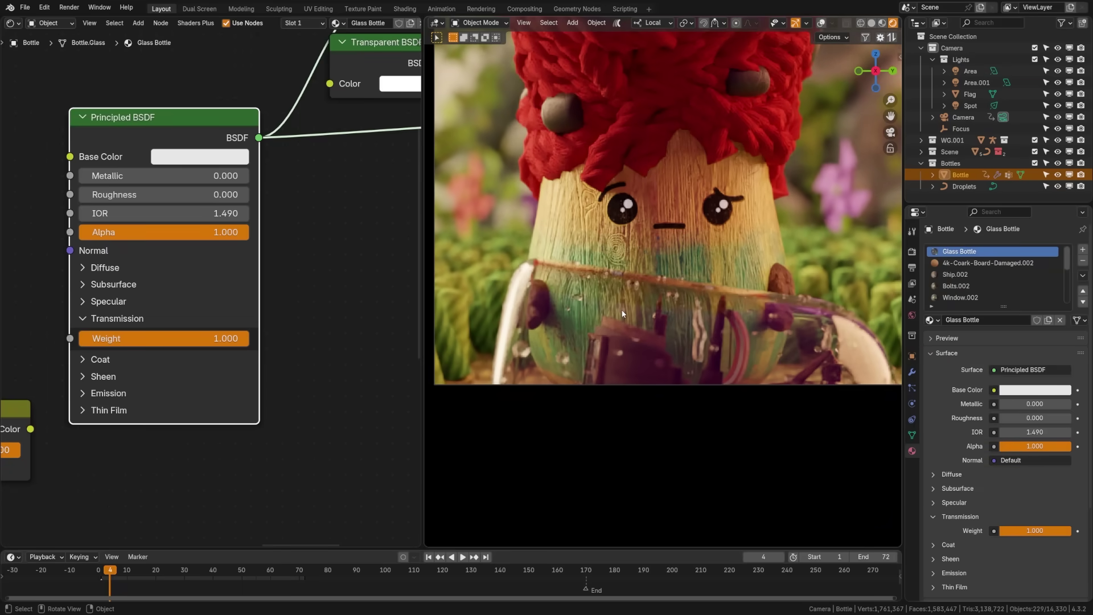
Move the Invert Color node up and connect its Color output to the Principled BSDF's Transmission Weight.
middle_drag(103, 337, 264, 354)
scroll(129, 366, down, 6)
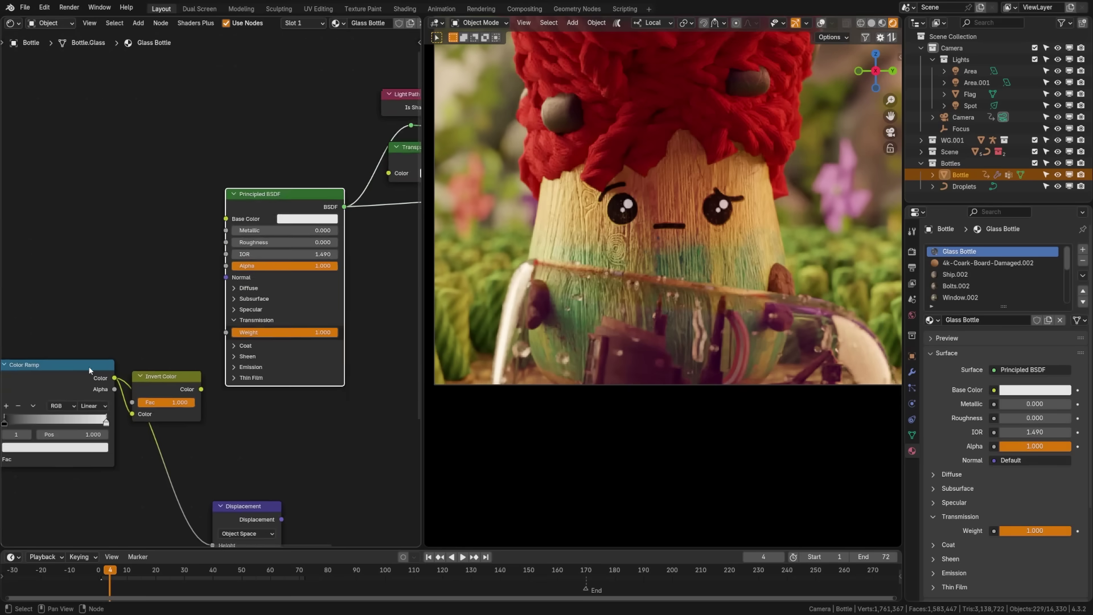
middle_drag(90, 370, 185, 351)
drag(78, 224, 192, 266)
click(162, 367)
scroll(216, 390, up, 5)
drag(226, 388, 222, 376)
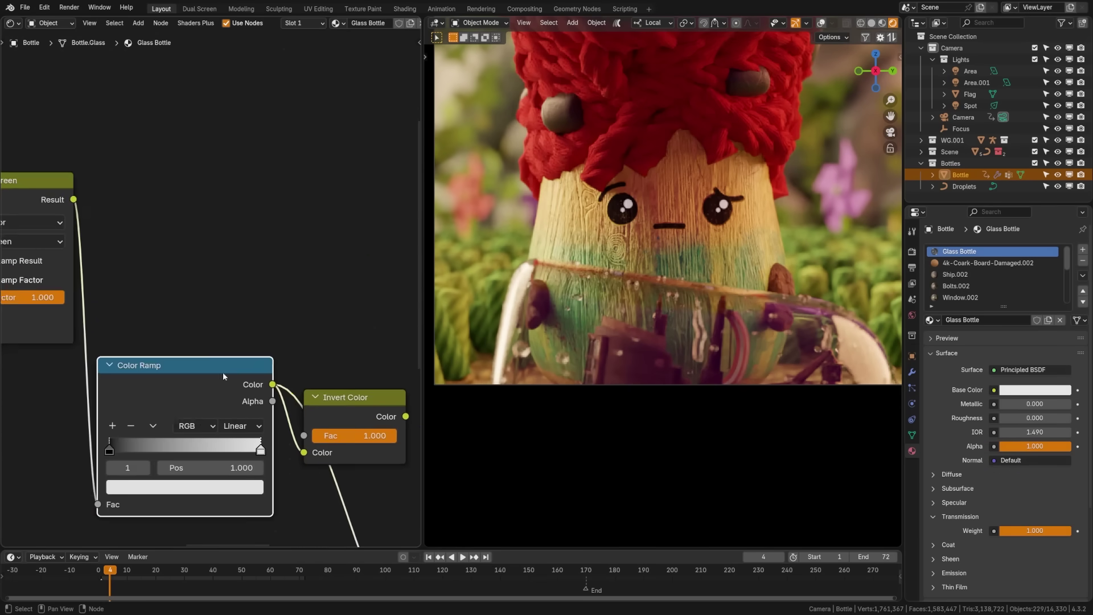
middle_drag(334, 400, 218, 400)
drag(230, 396, 223, 320)
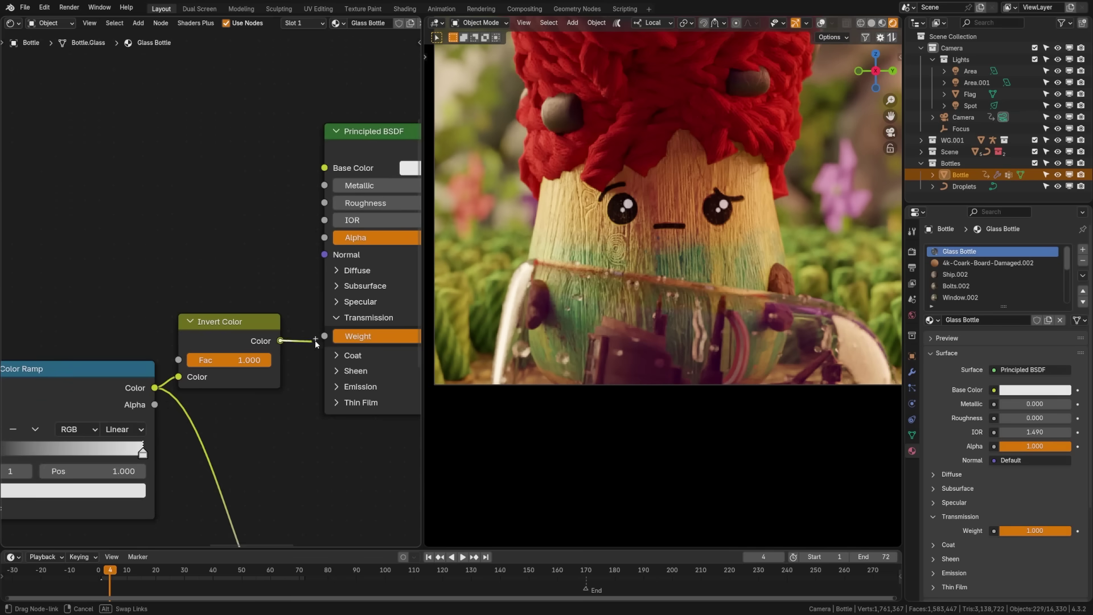
drag(280, 340, 324, 336)
scroll(664, 389, up, 4)
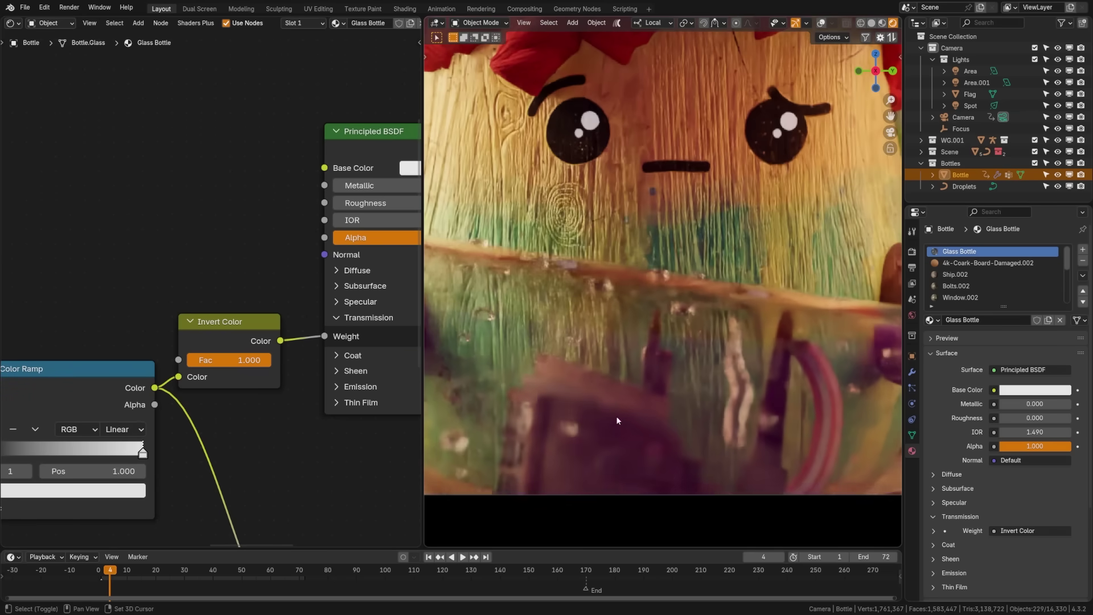
shift+middle_drag(616, 415, 705, 378)
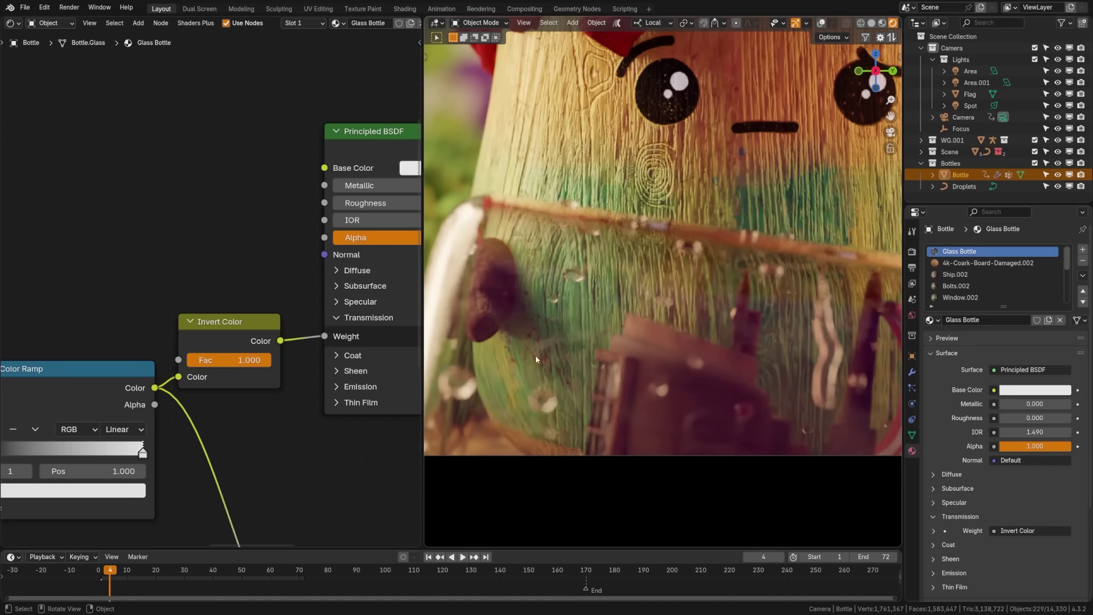
shift+middle_drag(686, 387, 606, 366)
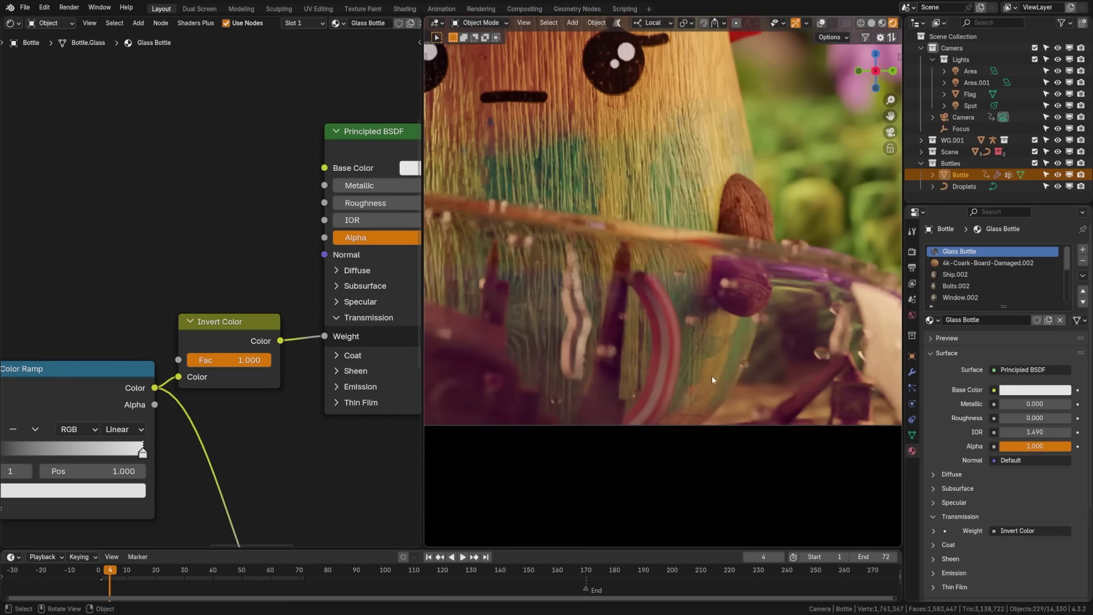
Connect the Screen node's Result to the Principled BSDF's Roughness and move the Material Output node lower.
scroll(307, 310, down, 2)
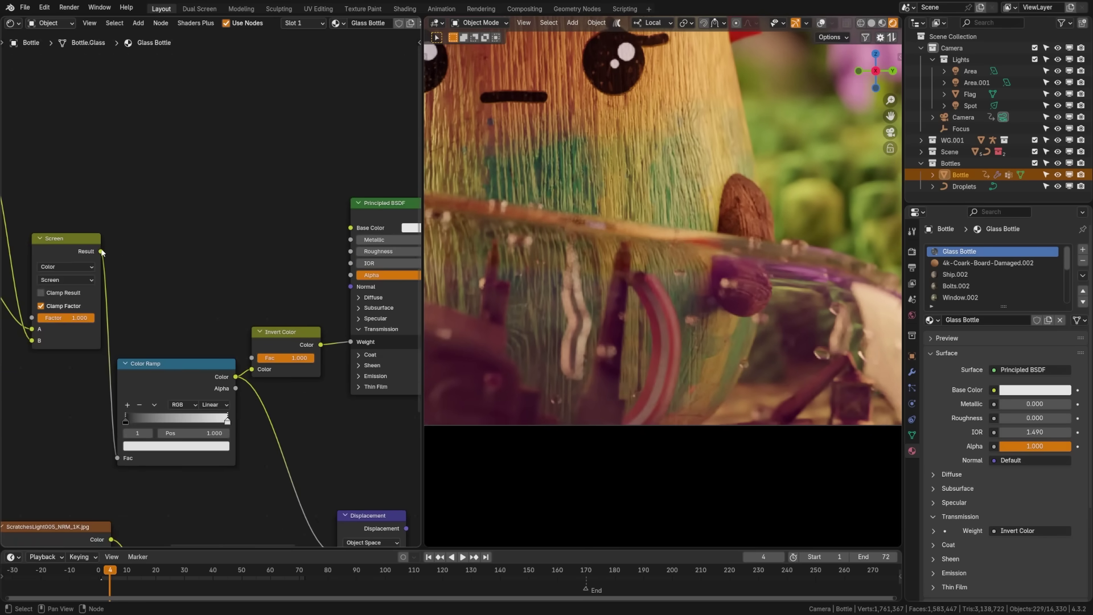
drag(101, 251, 351, 251)
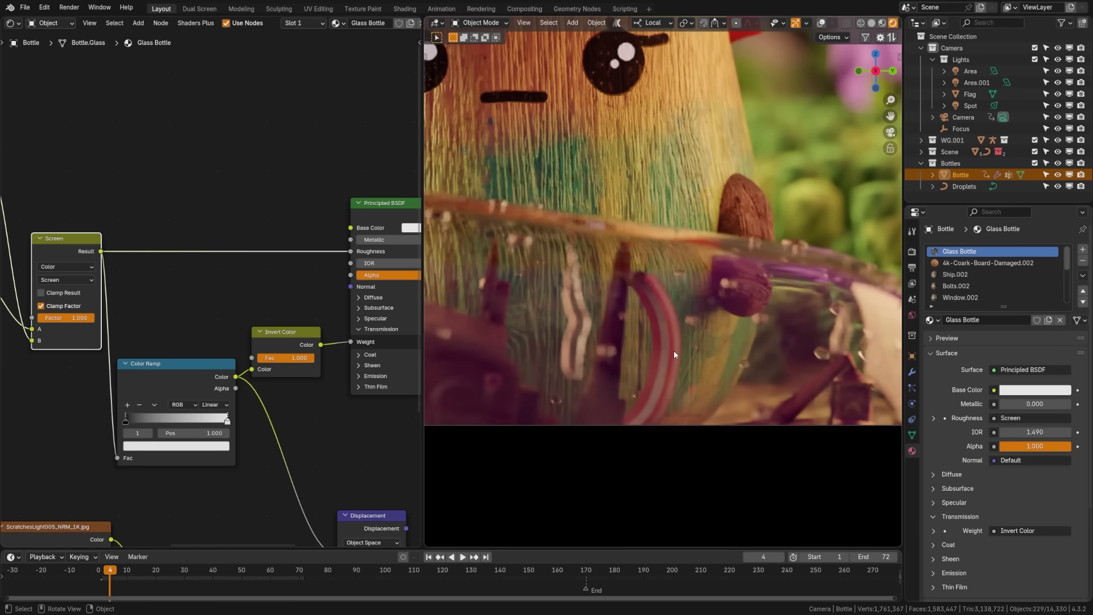
middle_drag(303, 403, 107, 345)
scroll(214, 372, down, 6)
drag(308, 146, 302, 270)
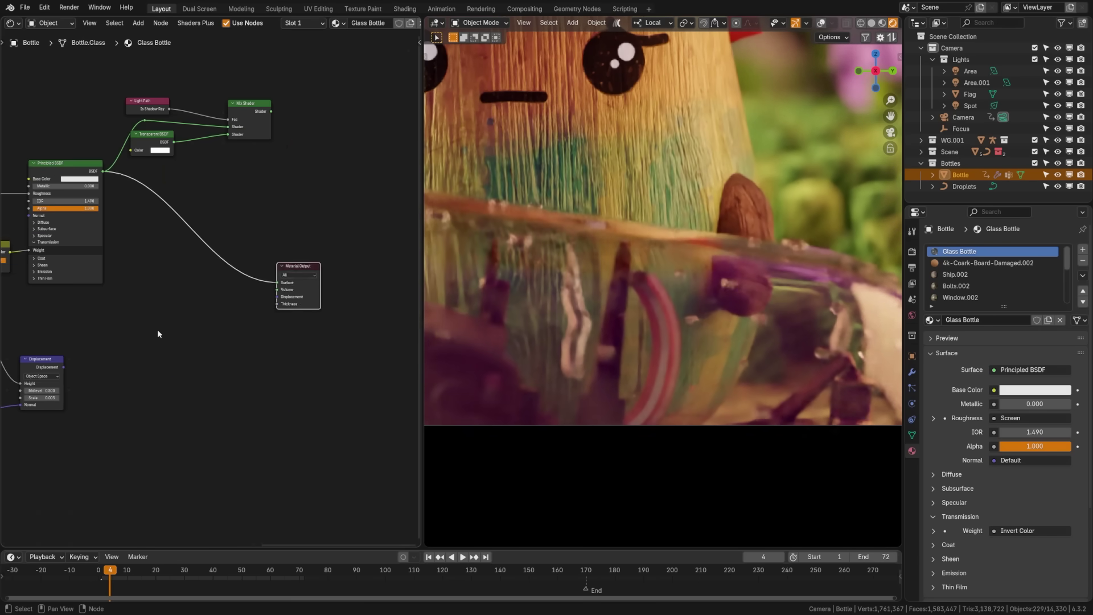
Preview the ScratchesLight005_NRM_1K.jpg normal texture on the bottle.
middle_drag(73, 333, 124, 319)
scroll(219, 335, up, 4)
drag(99, 355, 119, 345)
middle_drag(118, 344, 470, 268)
scroll(124, 293, up, 2)
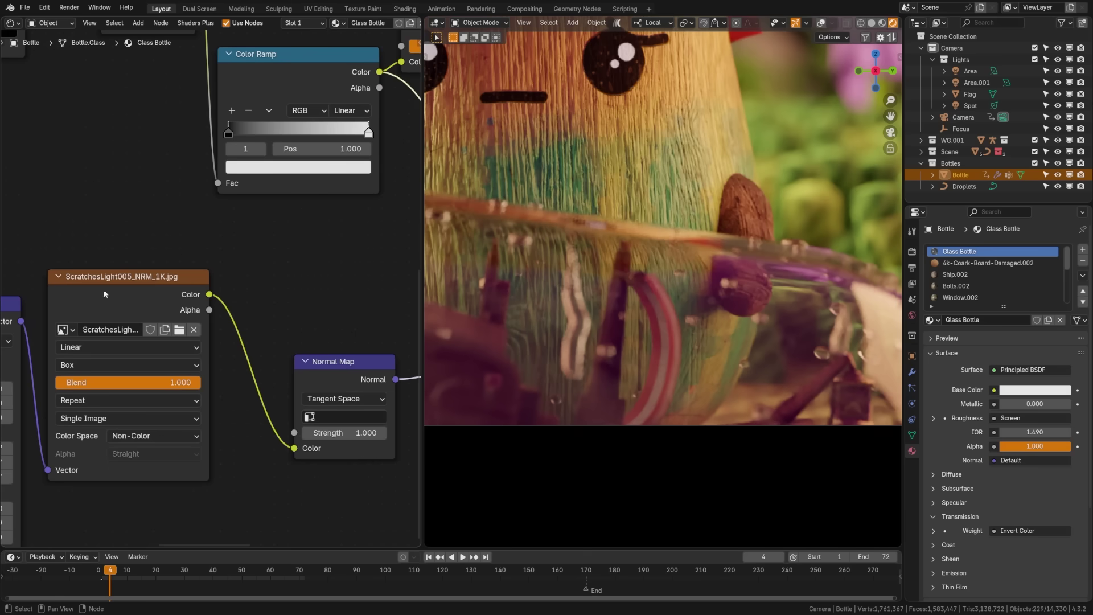
ctrl+shift+click(138, 308)
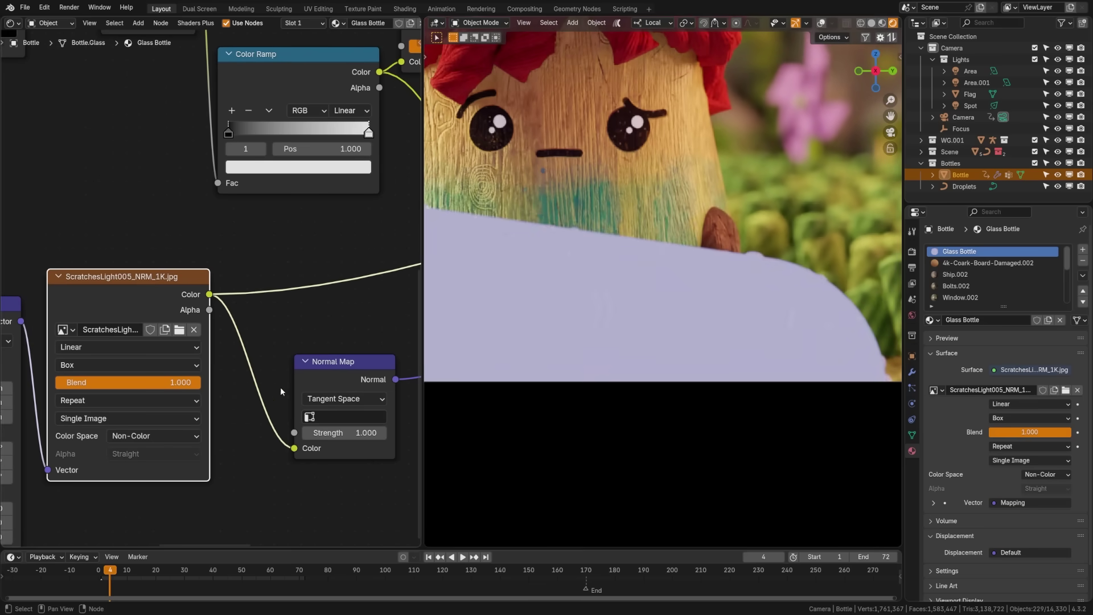
Connect the Displacement node to the Material Output's Displacement and the Principled BSDF to its Surface.
middle_drag(281, 391, 105, 342)
middle_drag(196, 306, 149, 323)
scroll(160, 362, down, 2)
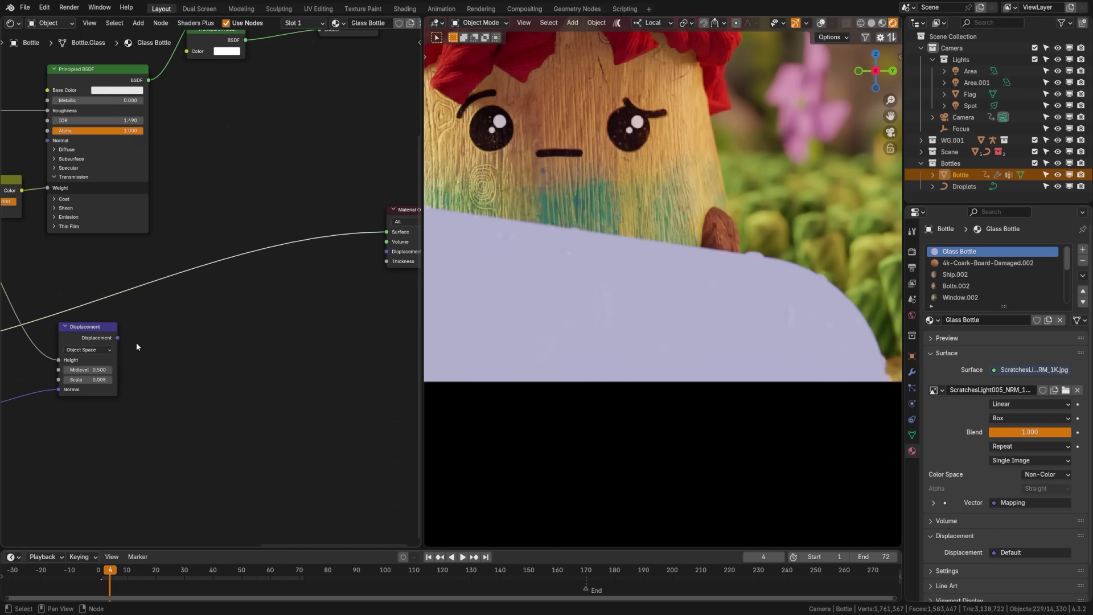
drag(118, 338, 390, 253)
middle_drag(390, 253, 361, 282)
drag(120, 110, 358, 261)
scroll(239, 329, up, 4)
Test the Displacement node with an exaggerated Scale of 1 and set it back to 0.005.
click(273, 358)
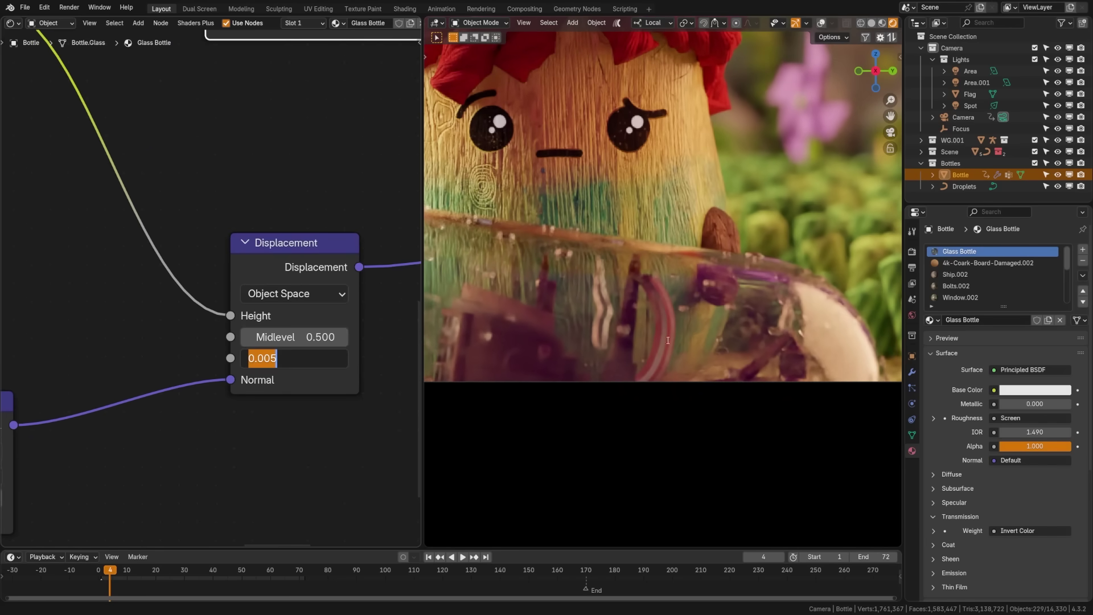
text(1)
key(Return)
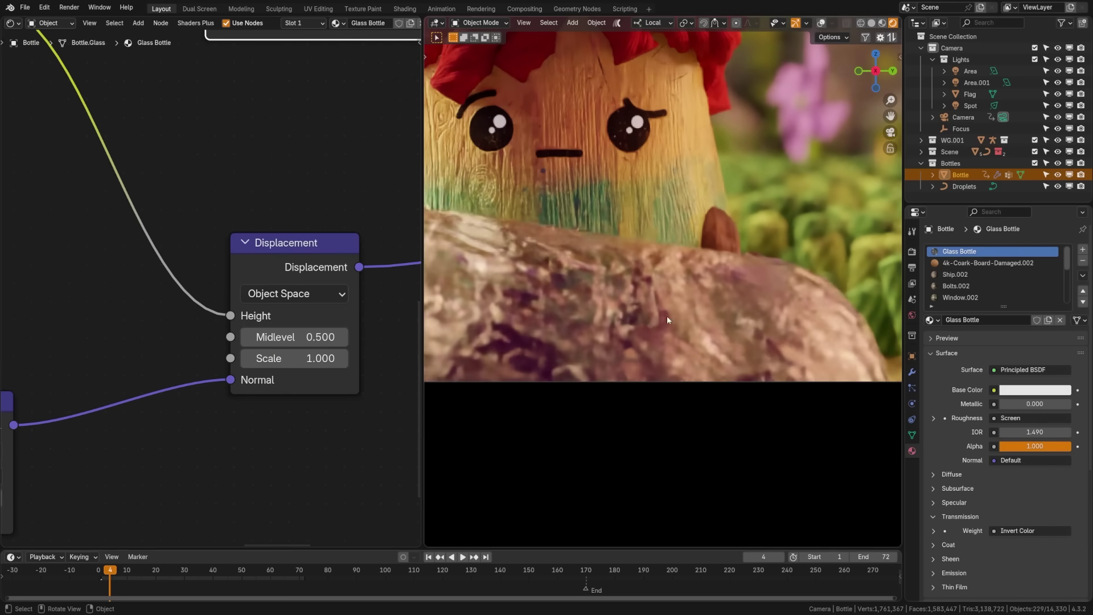
click(316, 359)
text(.005)
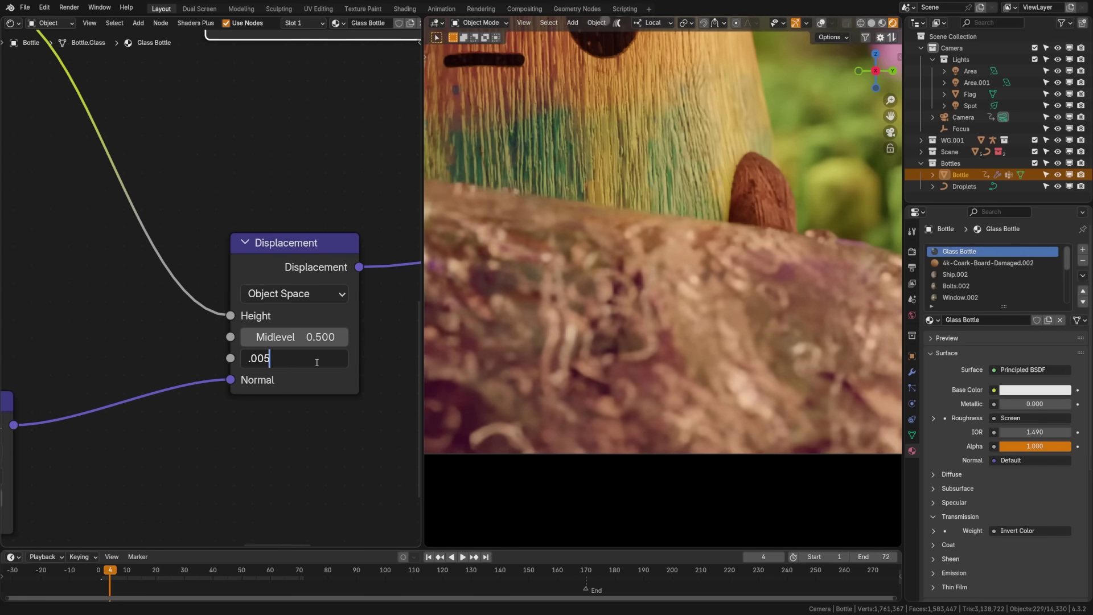
key(Return)
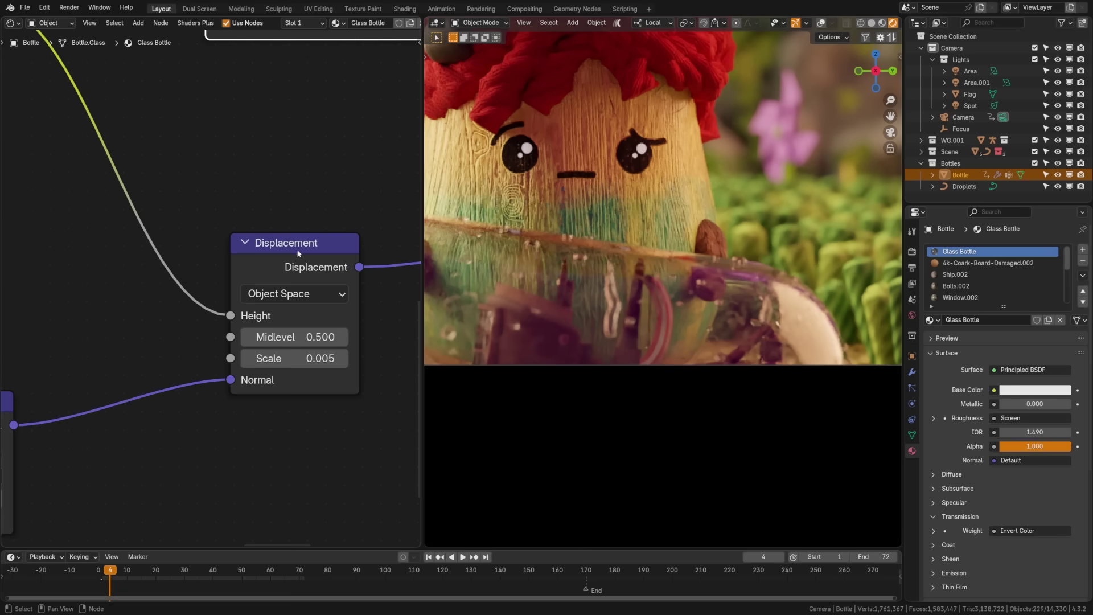
Route the Mix Shader, which combines the glass with the Transparent BSDF, to the Material Output's Surface.
scroll(296, 248, down, 3)
scroll(614, 301, down, 2)
scroll(638, 310, up, 2)
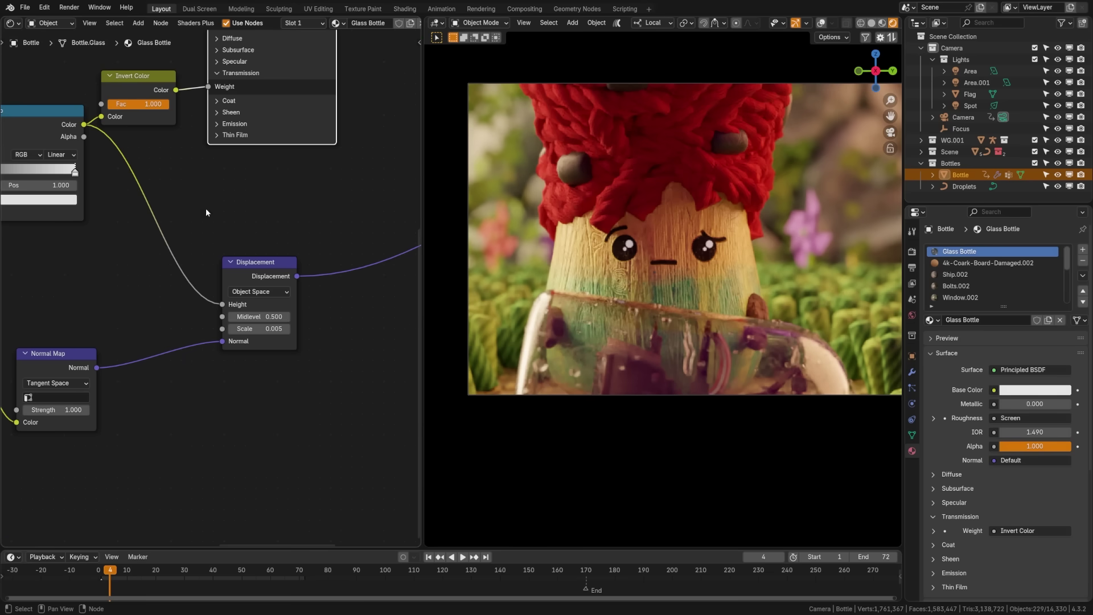
middle_drag(369, 73, 139, 335)
middle_drag(250, 272, 154, 322)
drag(342, 426, 419, 353)
scroll(223, 279, up, 3)
drag(51, 108, 79, 99)
drag(69, 190, 105, 198)
middle_drag(105, 199, 172, 227)
scroll(253, 195, down, 3)
scroll(264, 212, up, 3)
scroll(309, 217, down, 2)
ctrl+shift+click(261, 154)
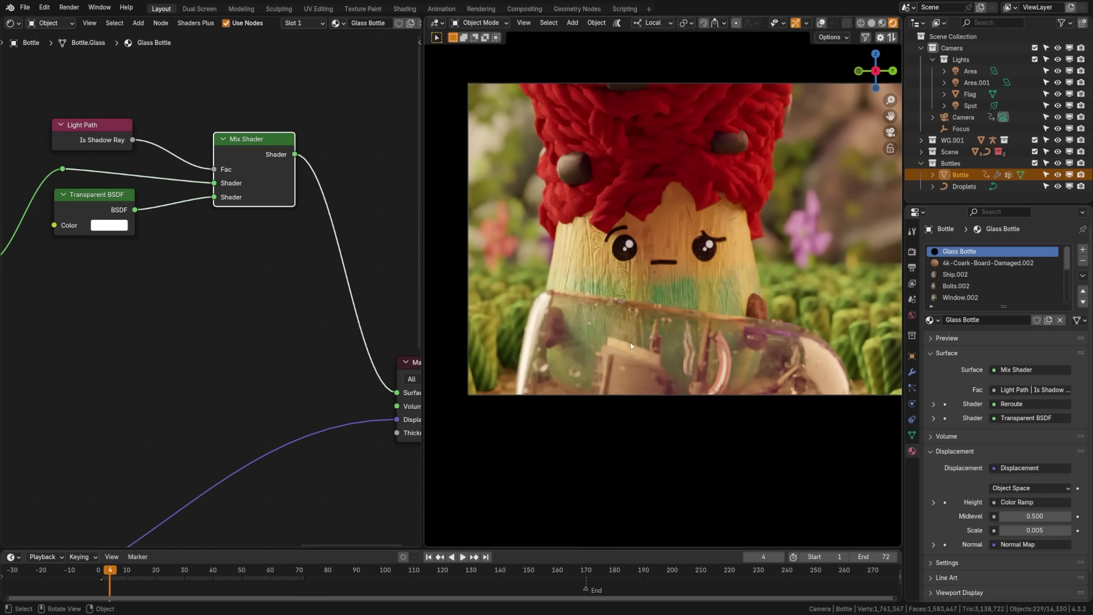
Bypass the Mix Shader by linking the reroute to the Material Output's Surface, and reconnect the Mix Shader.
middle_drag(227, 297, 227, 244)
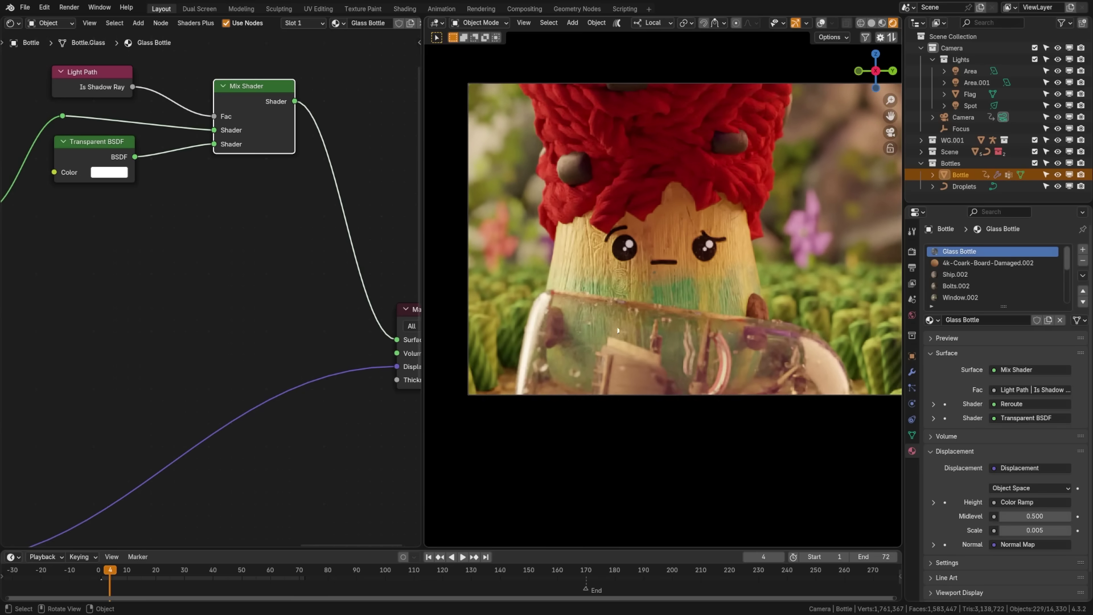
drag(64, 117, 364, 339)
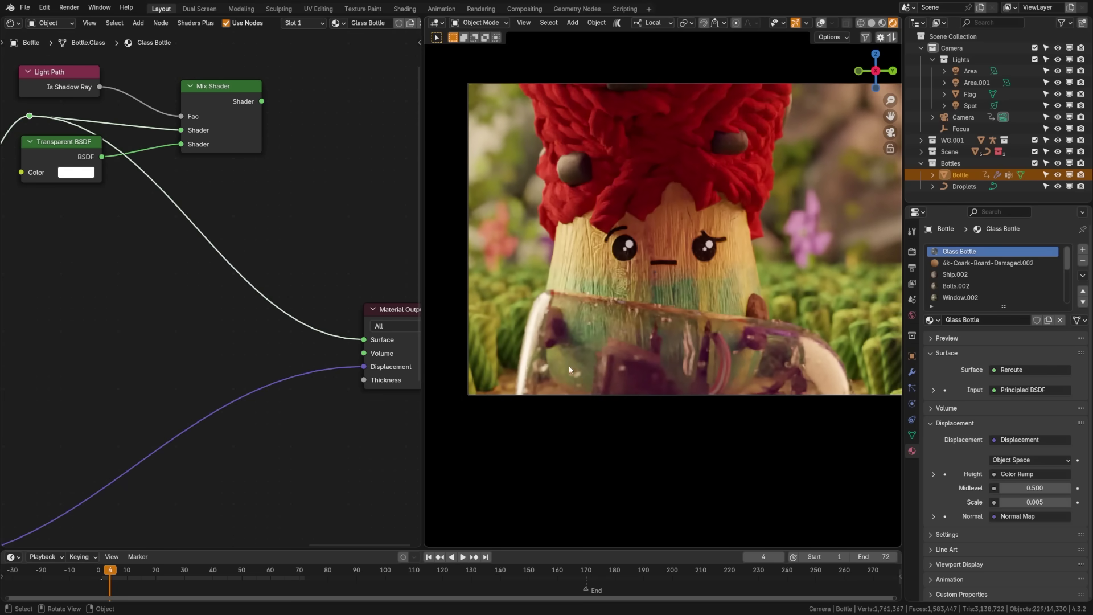
drag(262, 104, 363, 339)
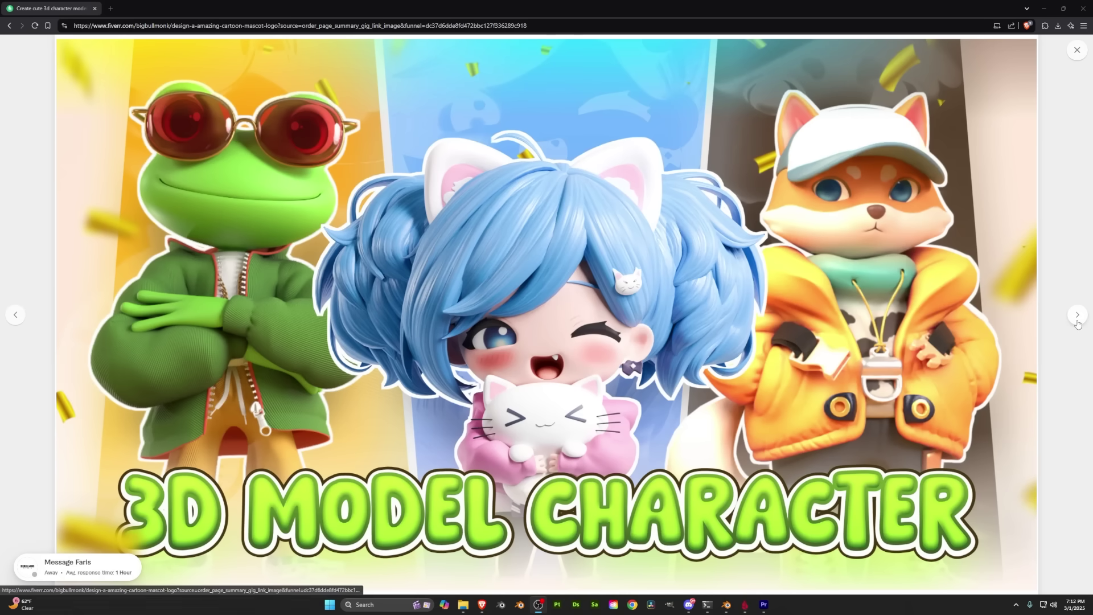
Browse the gallery images of the cute 3D character model gig on Fiverr in the web browser.
click(1076, 317)
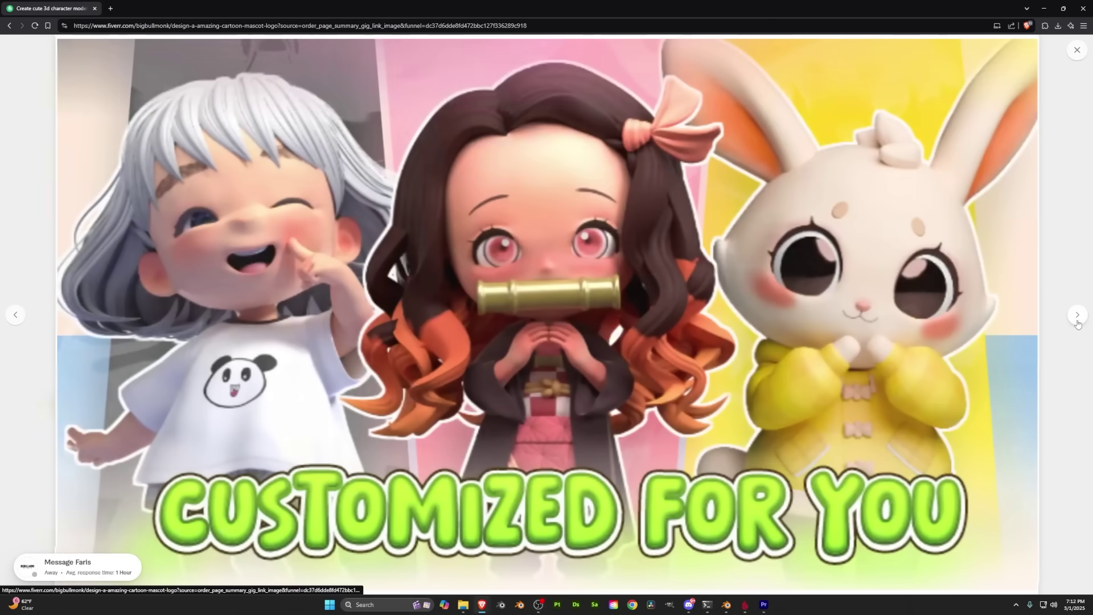
click(1077, 316)
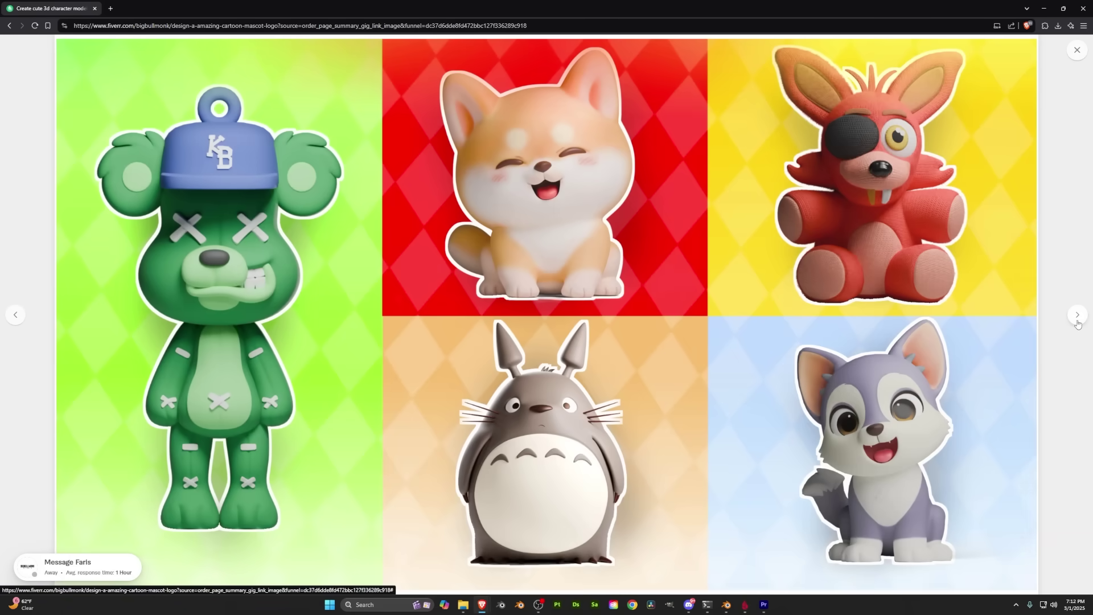
click(1077, 322)
click(1077, 323)
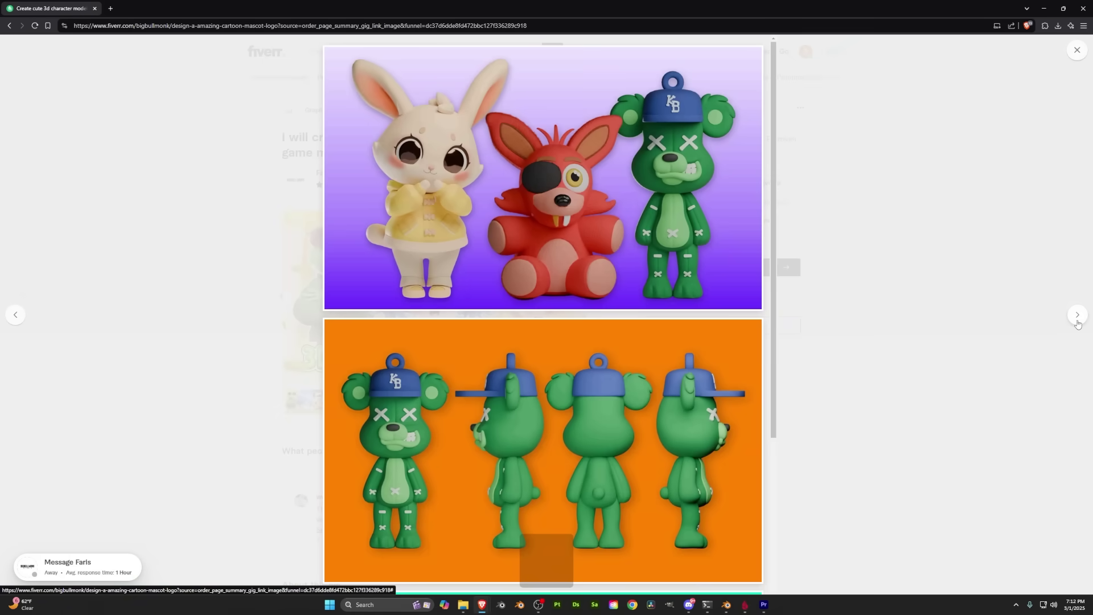
click(1077, 323)
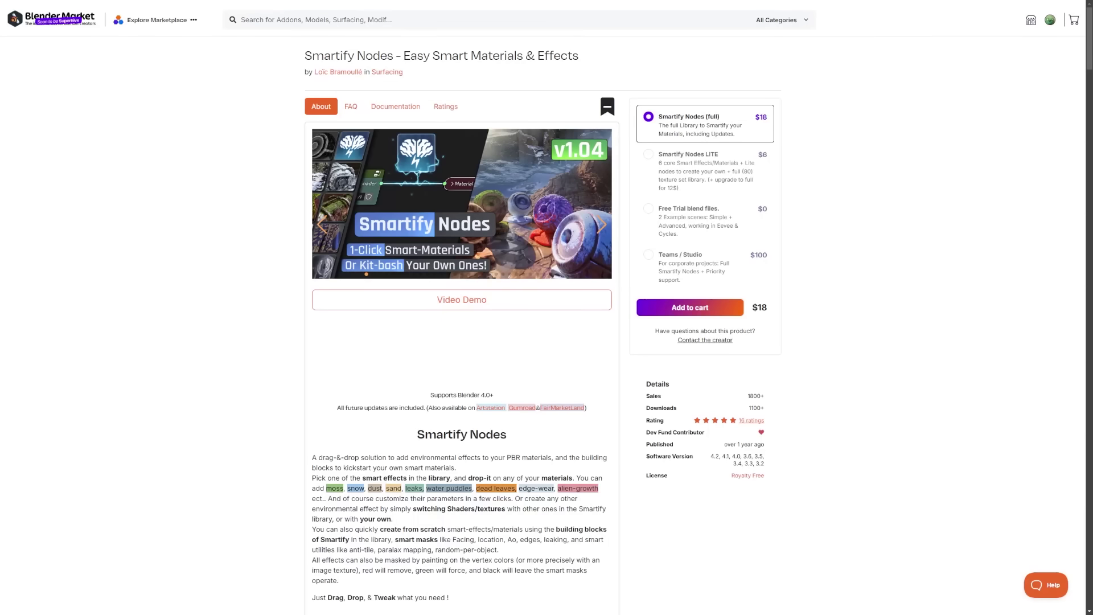
Look through the Smartify Nodes product page on Blender Market.
scroll(462, 307, down, 15)
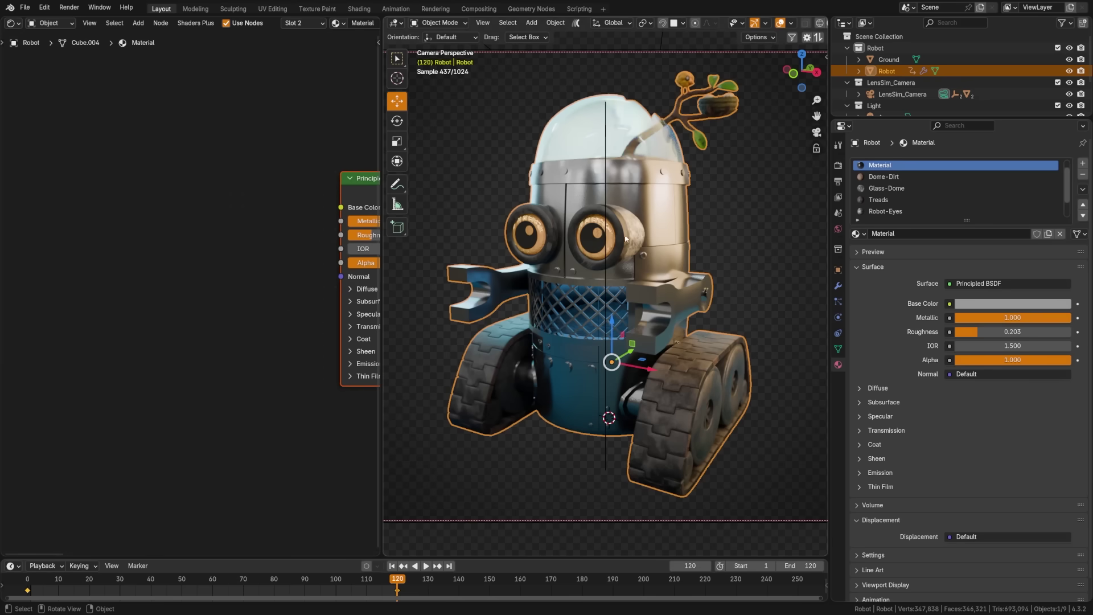
Add a Bevel node ahead of the Principled BSDF in the robot's metal material.
mouse_move(677, 248)
middle_down()
mouse_move(656, 251)
mouse_move(687, 259)
middle_up()
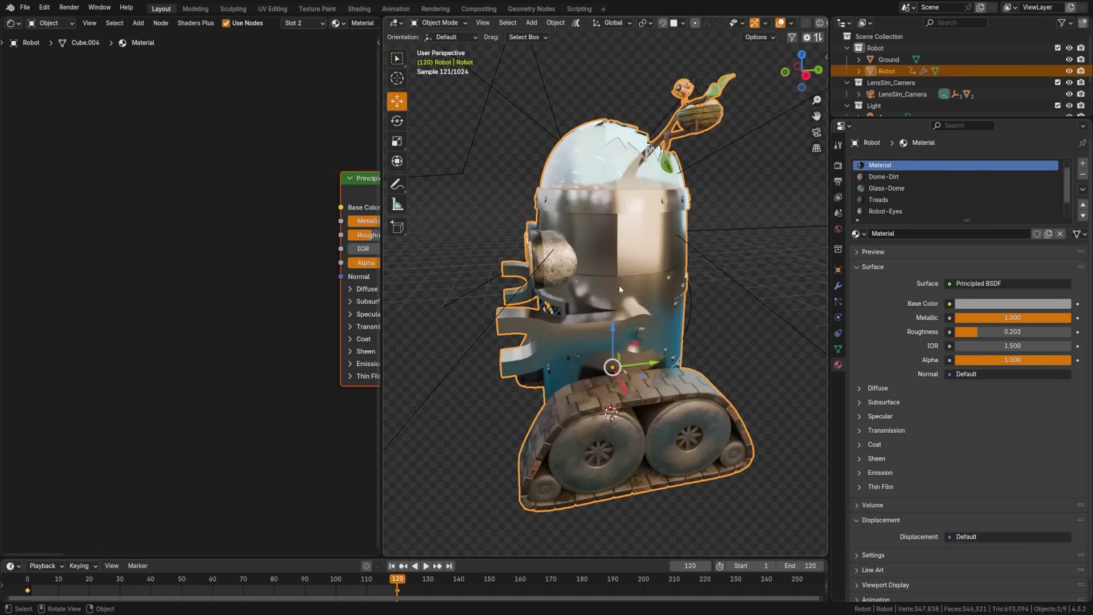
scroll(687, 259, up, 5)
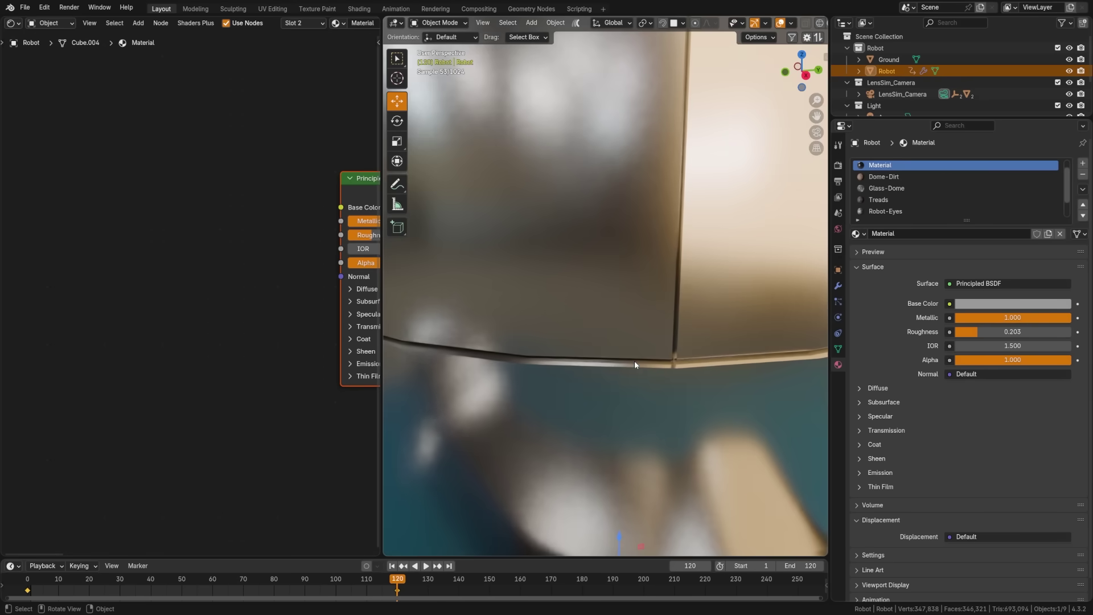
middle_drag(257, 317, 179, 299)
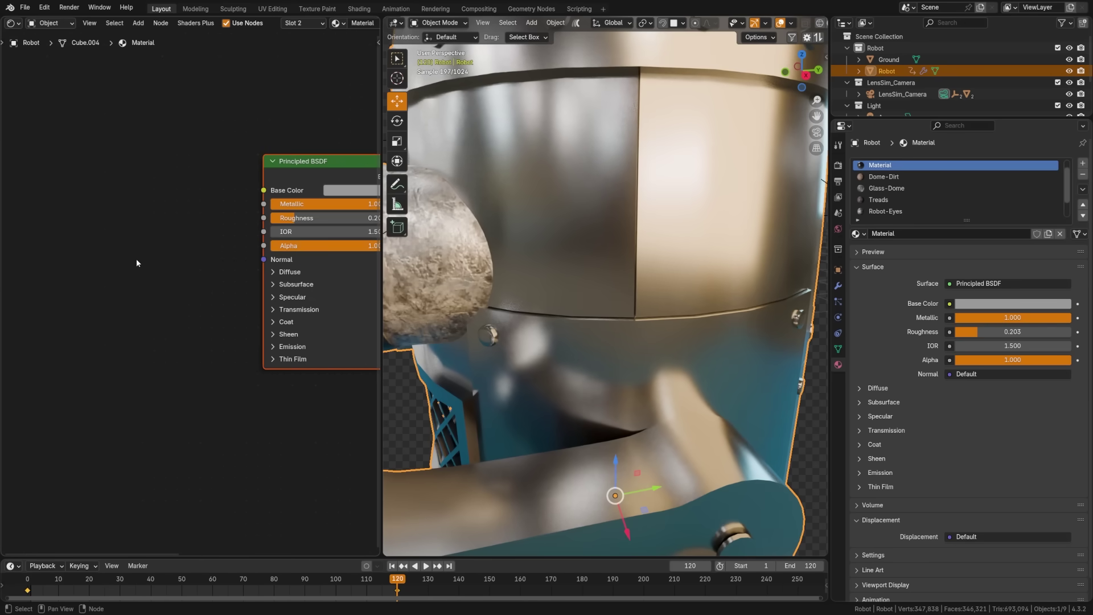
key(shift+a)
key(Escape)
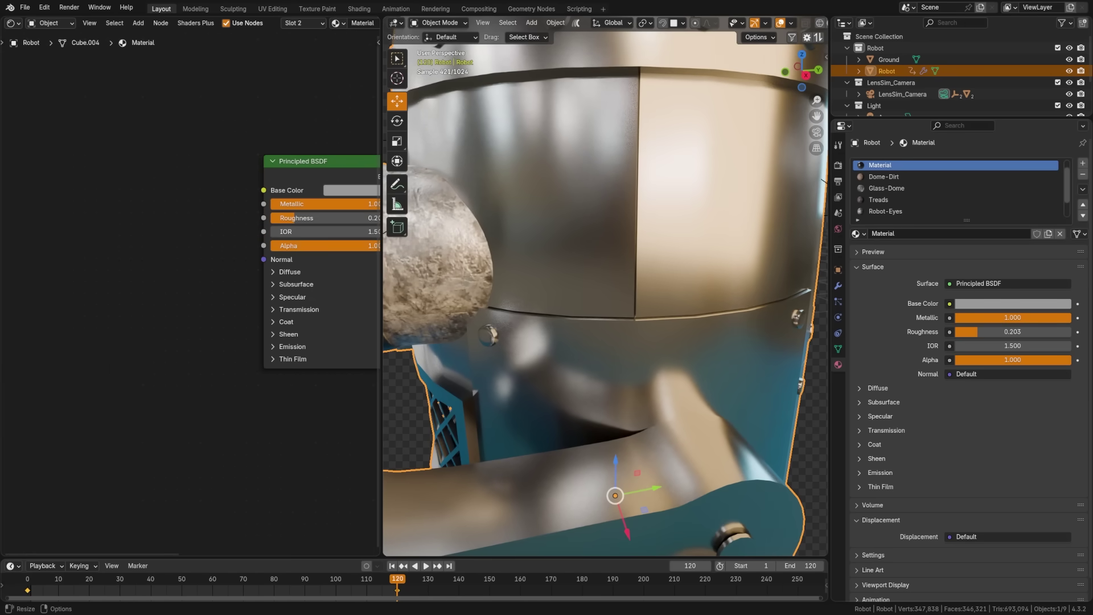
key(shift+a)
text(bevel)
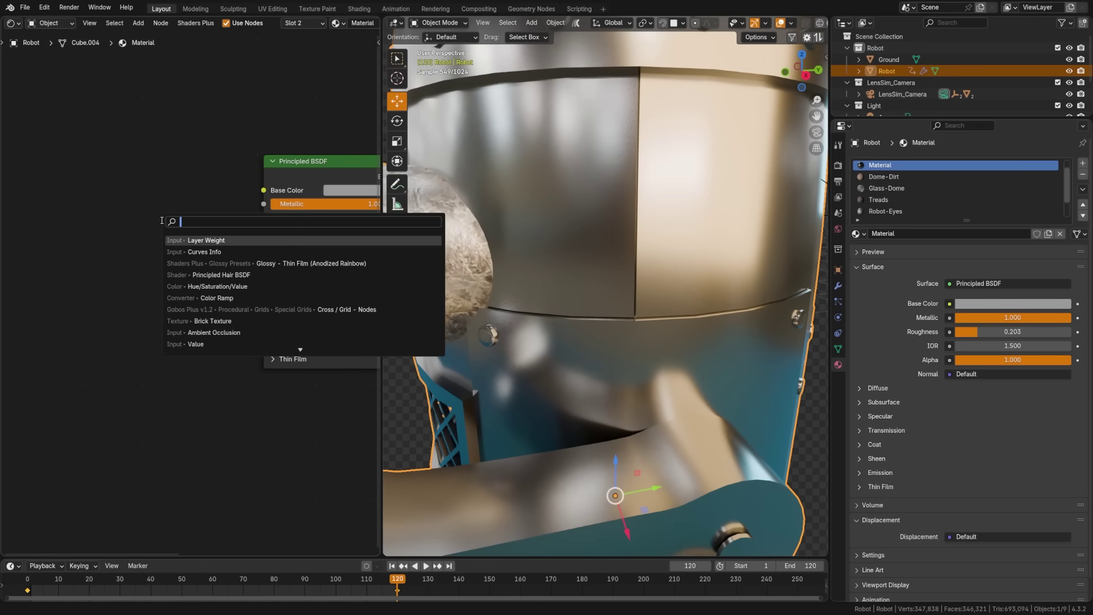
key(Return)
click(87, 219)
middle_drag(87, 219, 186, 205)
drag(177, 188, 71, 184)
middle_drag(148, 287, 117, 291)
Add a Geometry node directly below the Bevel node.
key(shift+a)
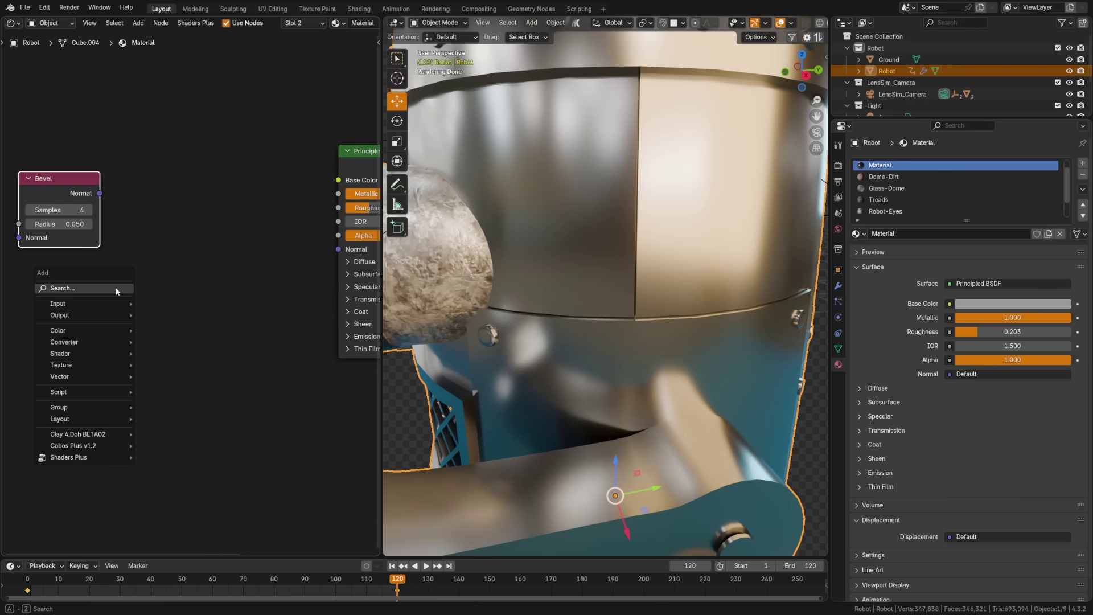
click(123, 289)
text(geom)
key(Return)
click(55, 263)
Add a Vector Math node beside the Bevel and Geometry nodes and set its operation to Dot Product.
key(shift+a)
click(174, 223)
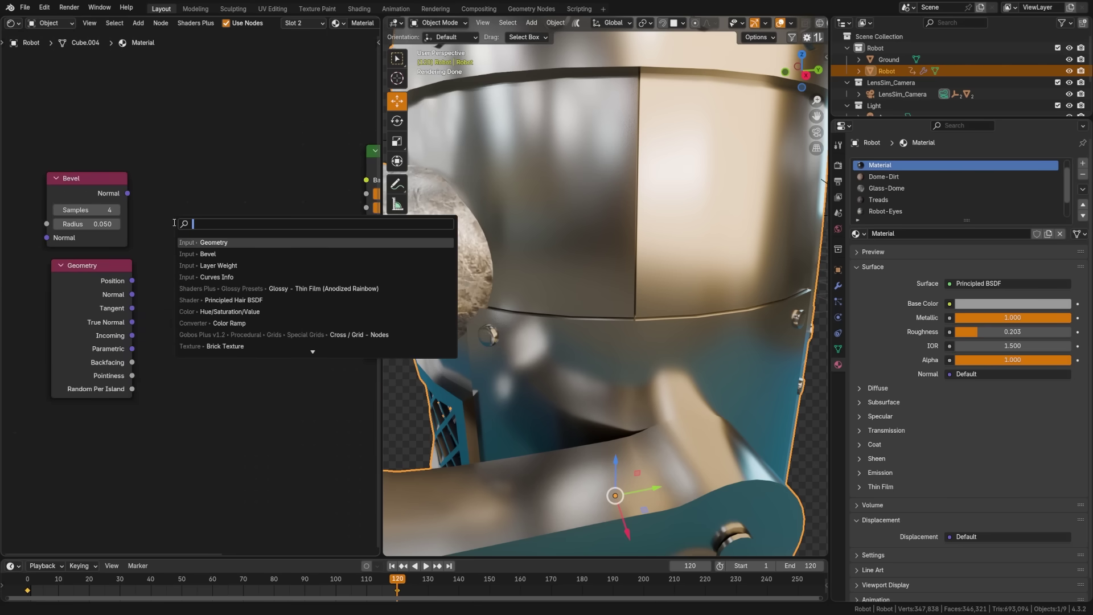
text(ma)
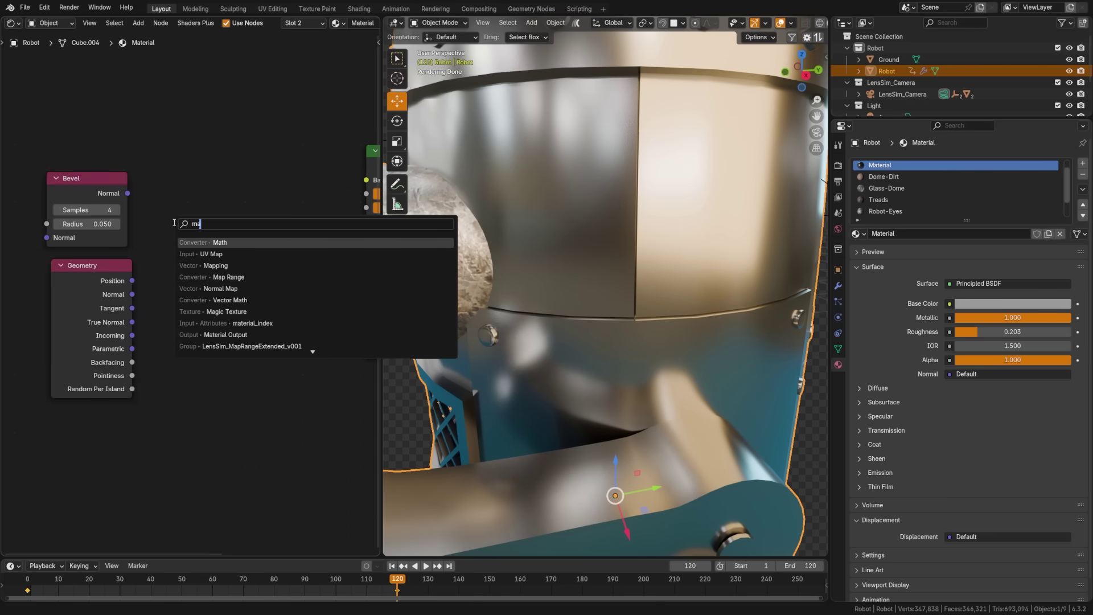
key(BackSpace)
key(BackSpace)
text(vec)
key(Return)
click(174, 223)
click(223, 264)
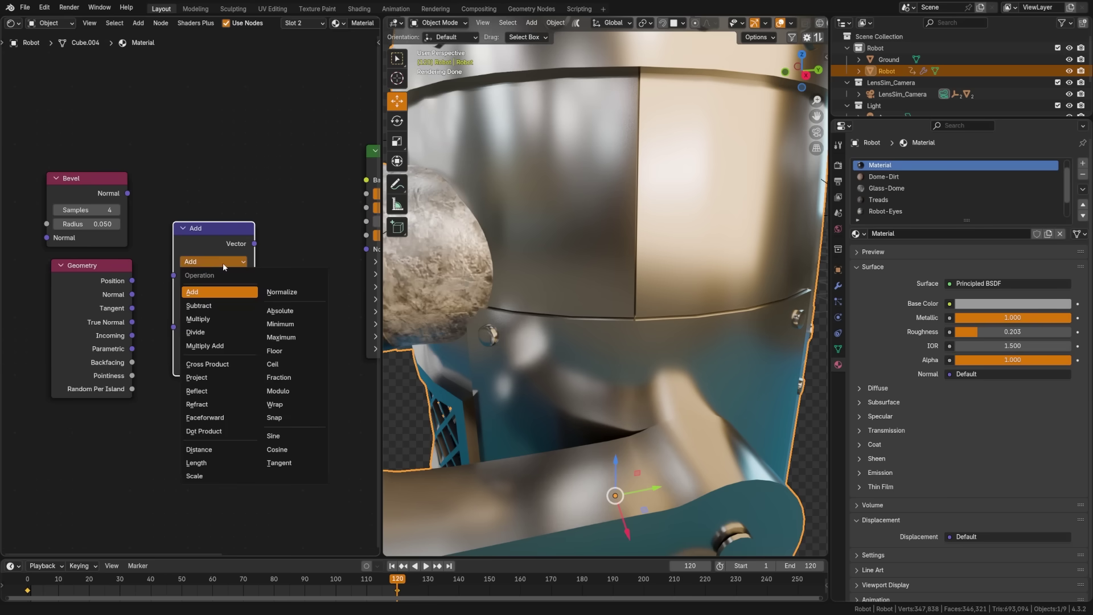
click(238, 436)
drag(219, 230, 224, 206)
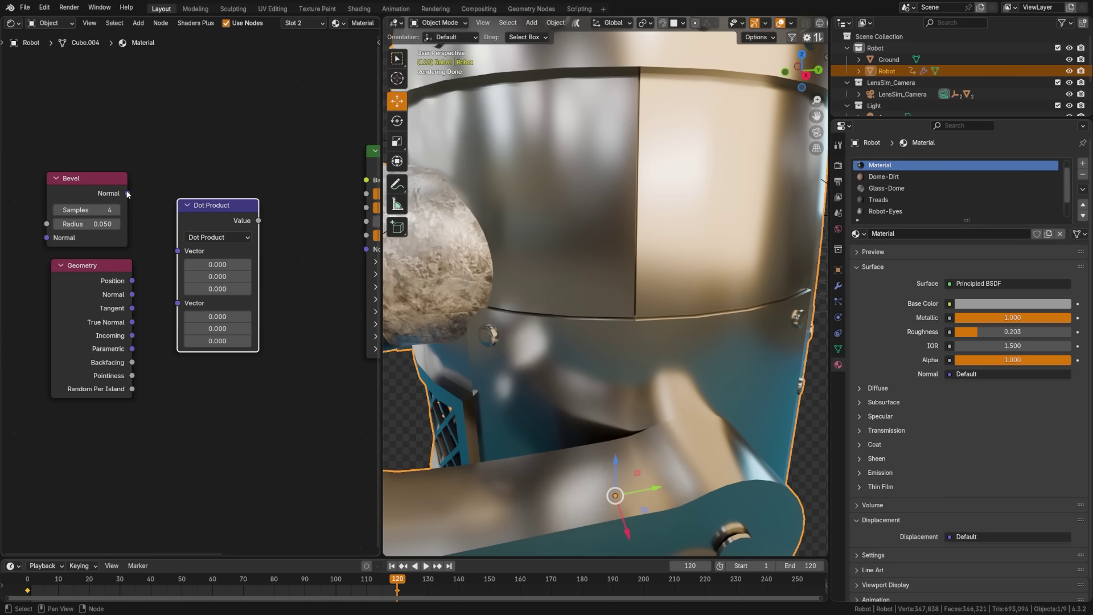
Link the Bevel and Geometry Normal outputs to the Dot Product's two vectors and preview the Dot Product on the robot.
drag(128, 193, 178, 251)
middle_drag(225, 218, 128, 234)
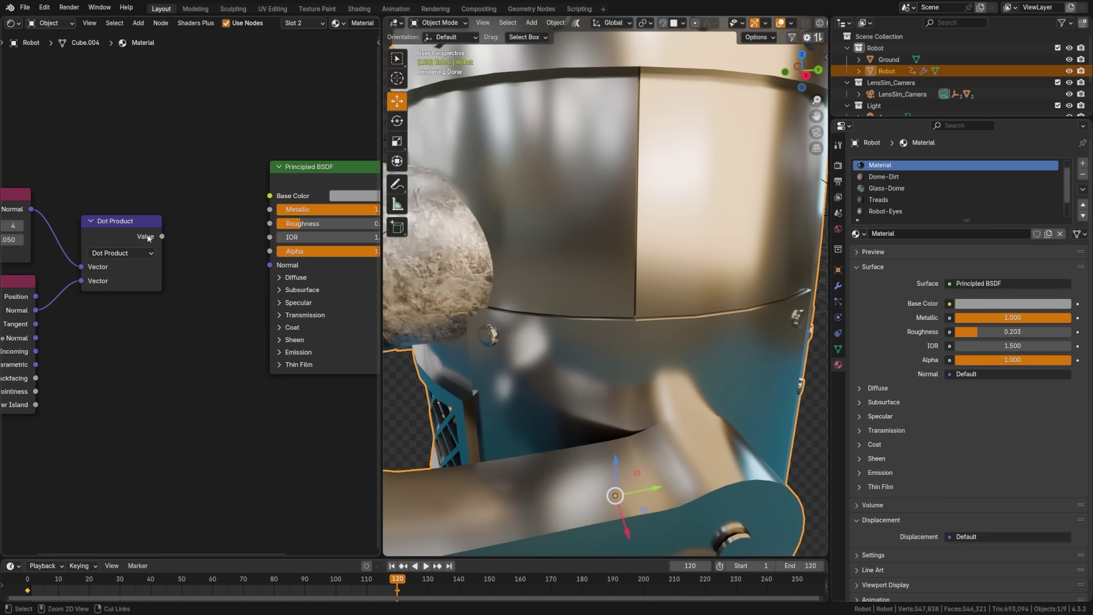
ctrl+shift+click(128, 234)
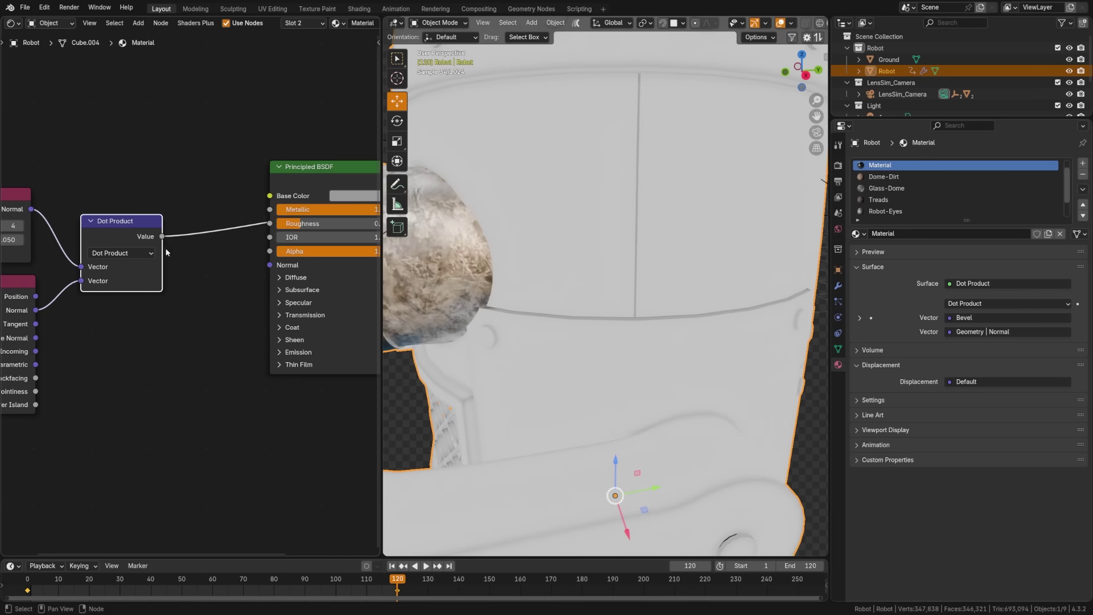
middle_drag(136, 275, 222, 284)
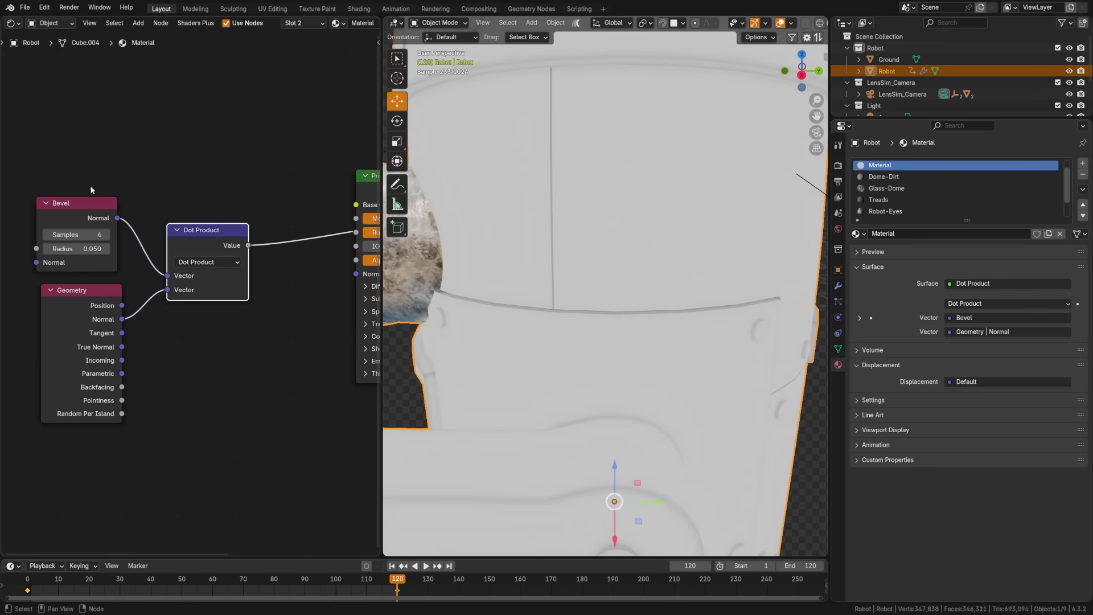
Insert a Color Ramp after the Dot Product node, making room by moving the nodes before it.
drag(62, 163, 119, 293)
key(shift+a)
click(192, 177)
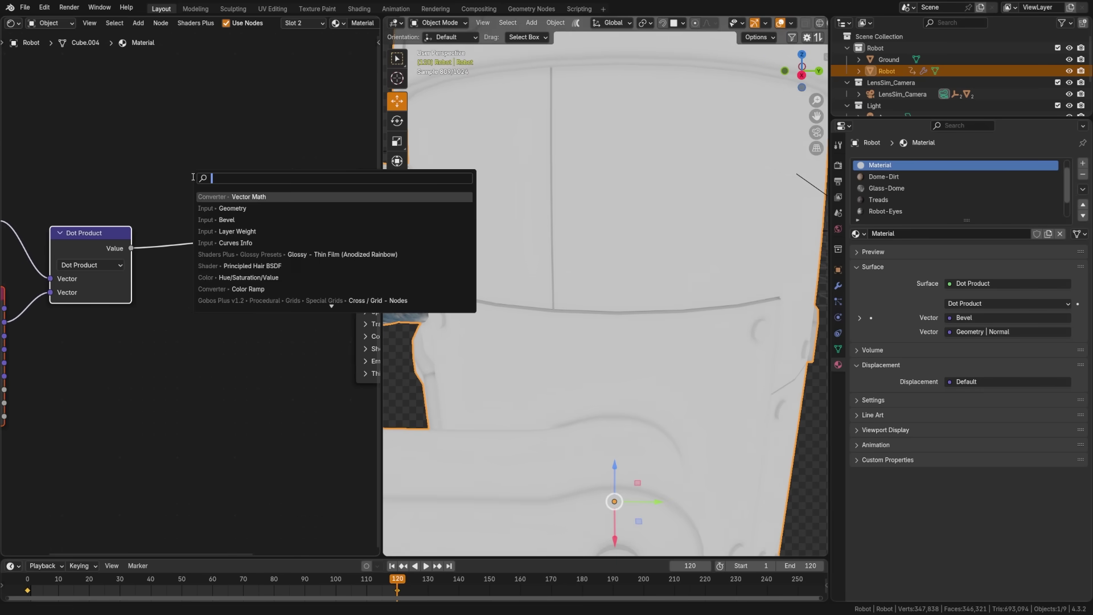
text(co)
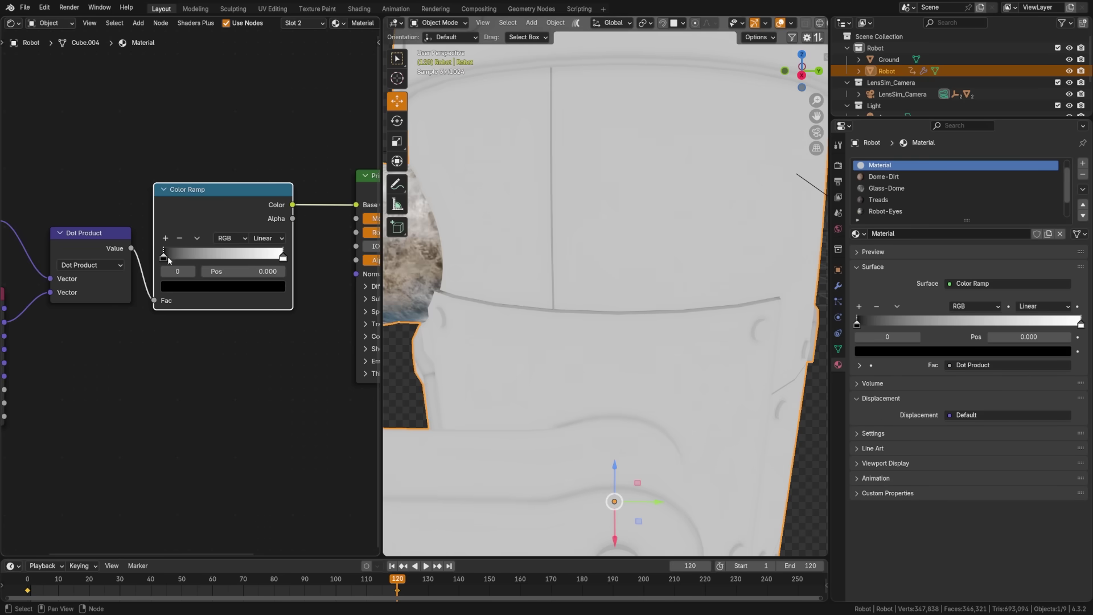
Move the Color Ramp's black stop to position 0.832 and set the Bevel node's Radius to 0.075.
drag(165, 258, 239, 261)
scroll(552, 326, down, 5)
middle_drag(552, 327, 586, 317)
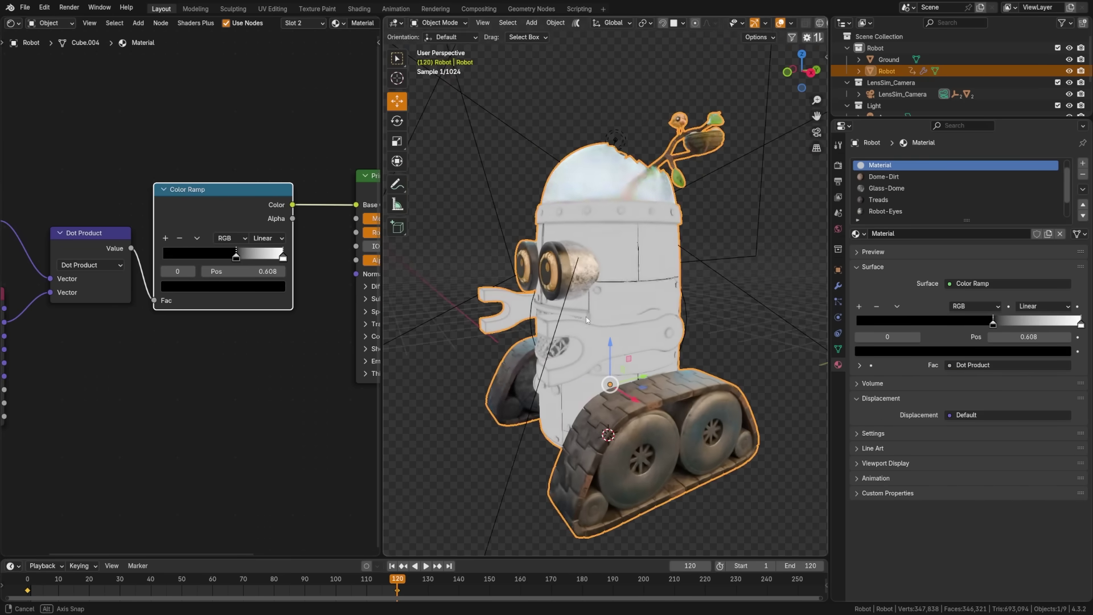
scroll(586, 316, up, 10)
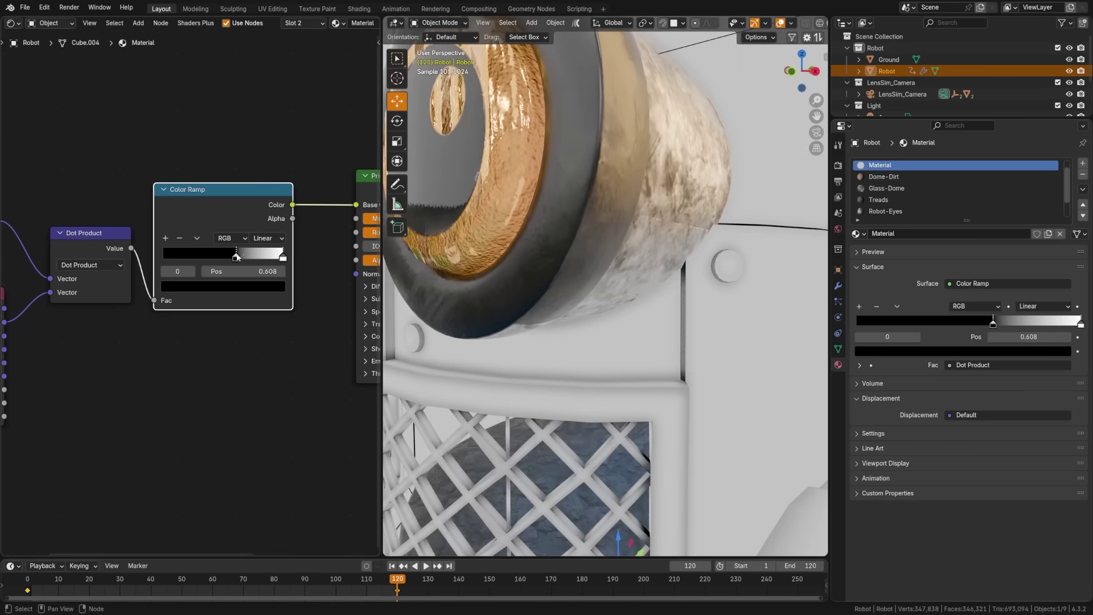
drag(237, 256, 258, 255)
drag(266, 259, 267, 259)
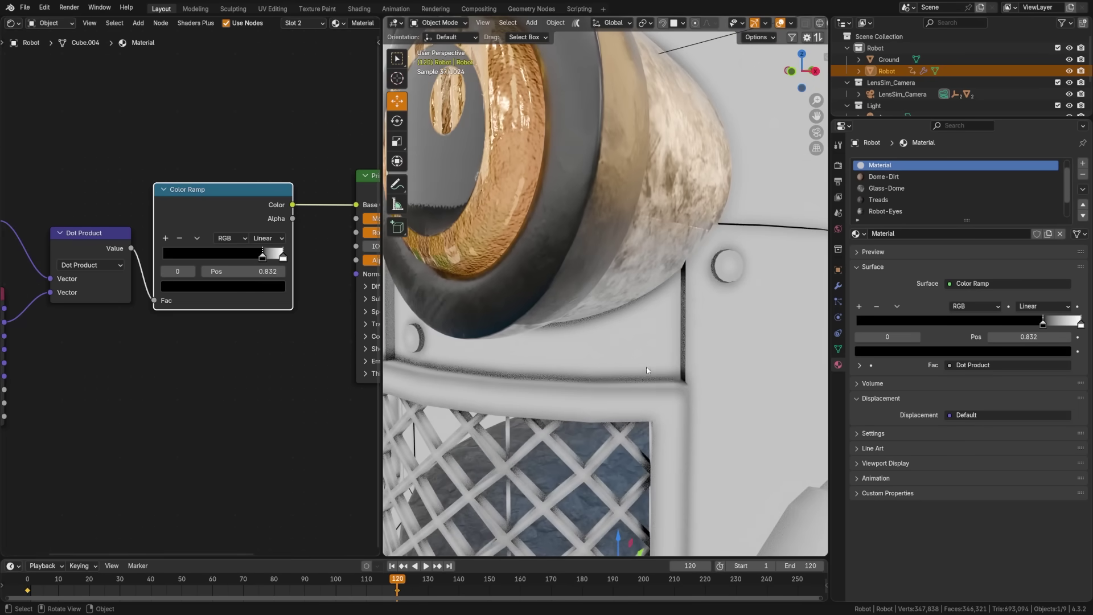
middle_drag(57, 318, 173, 314)
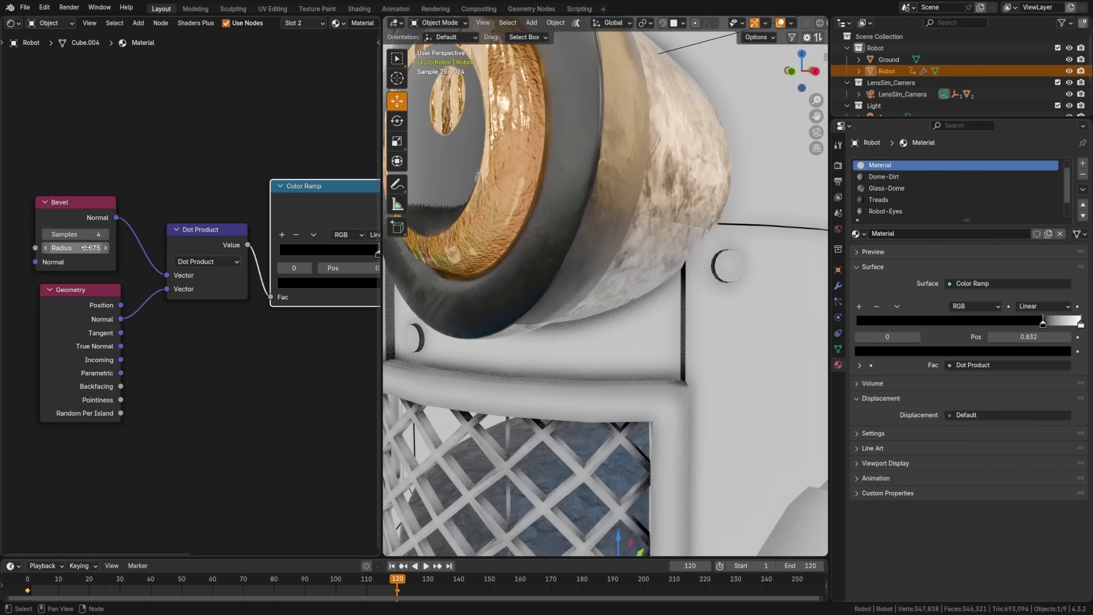
key(Return)
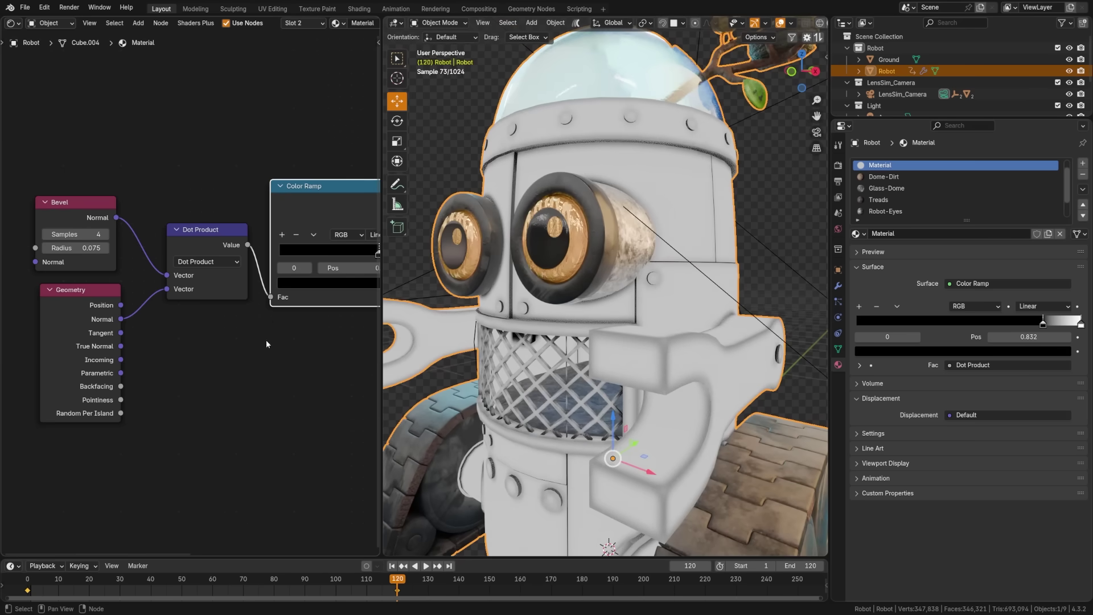
Restore the Principled BSDF as the previewed shader and drive its Roughness with the Color Ramp's Color output.
middle_drag(234, 343, 1, 345)
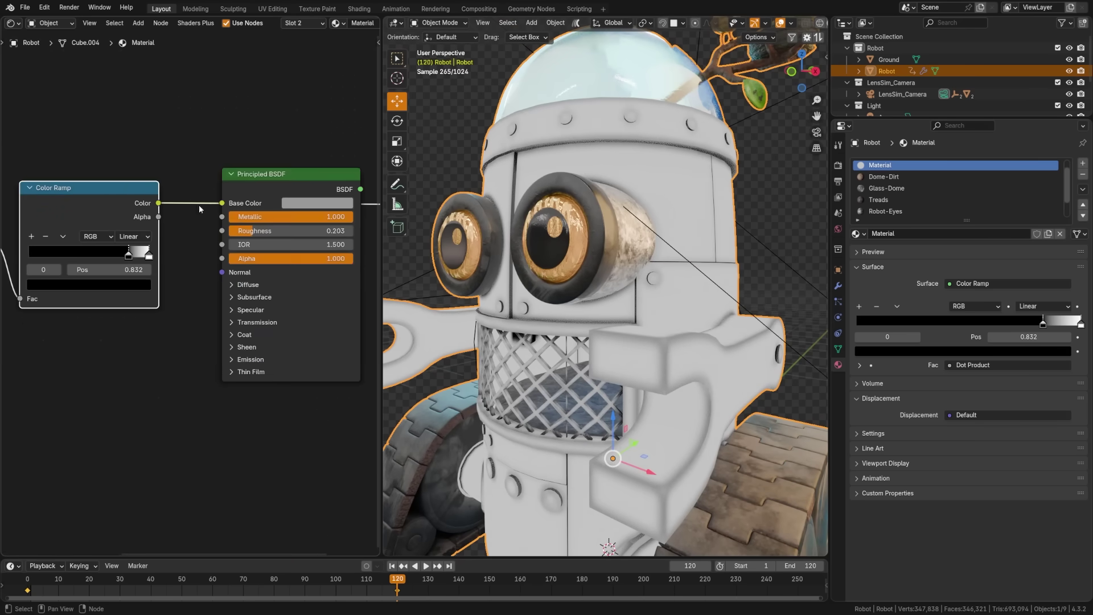
drag(306, 193, 310, 222)
ctrl+shift+click(295, 253)
drag(160, 207, 161, 209)
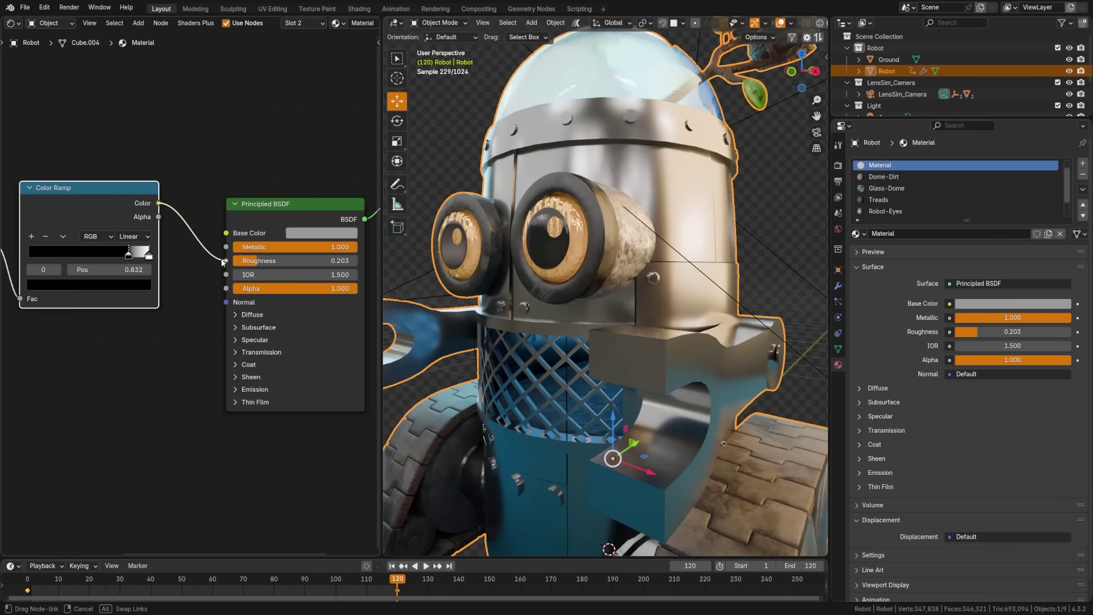
drag(223, 262, 226, 261)
middle_drag(672, 360, 672, 298)
scroll(686, 283, up, 2)
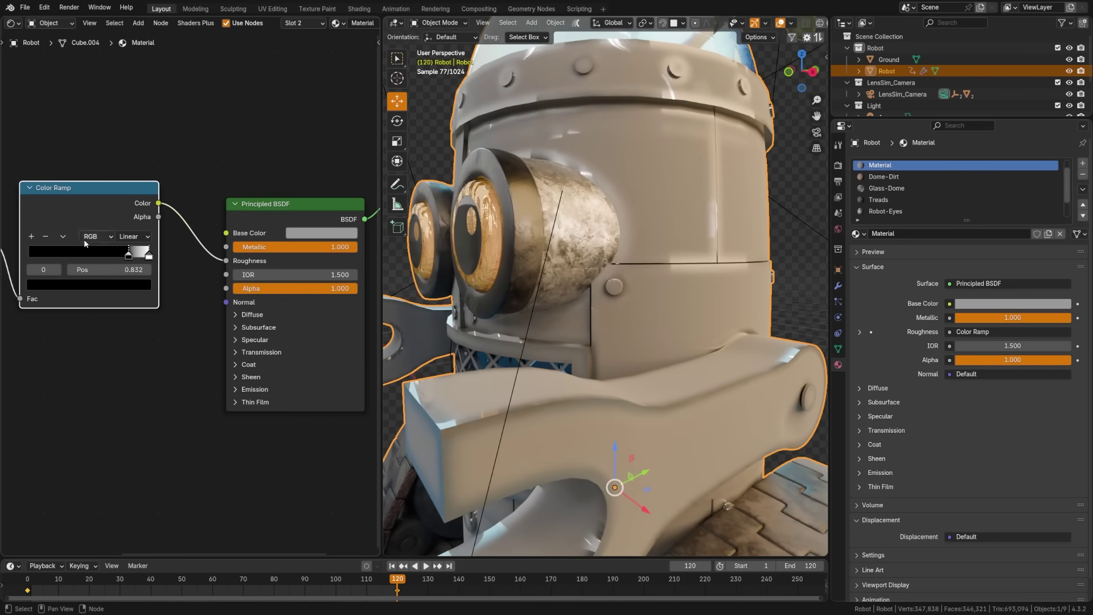
Flip the Color Ramp so the edge mask driving the roughness is inverted.
click(63, 239)
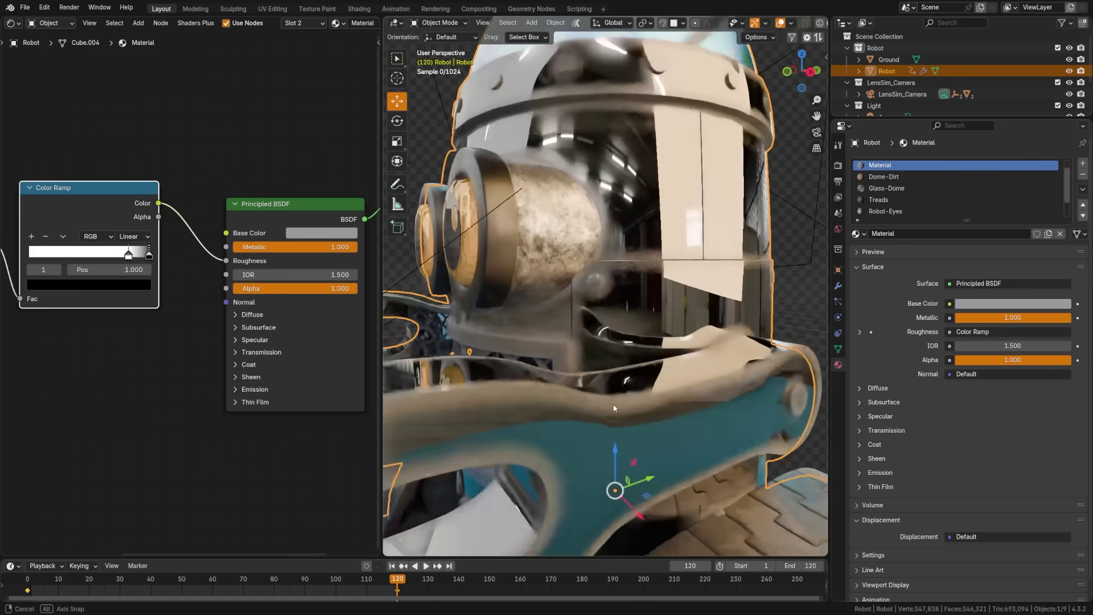
middle_drag(626, 394, 597, 411)
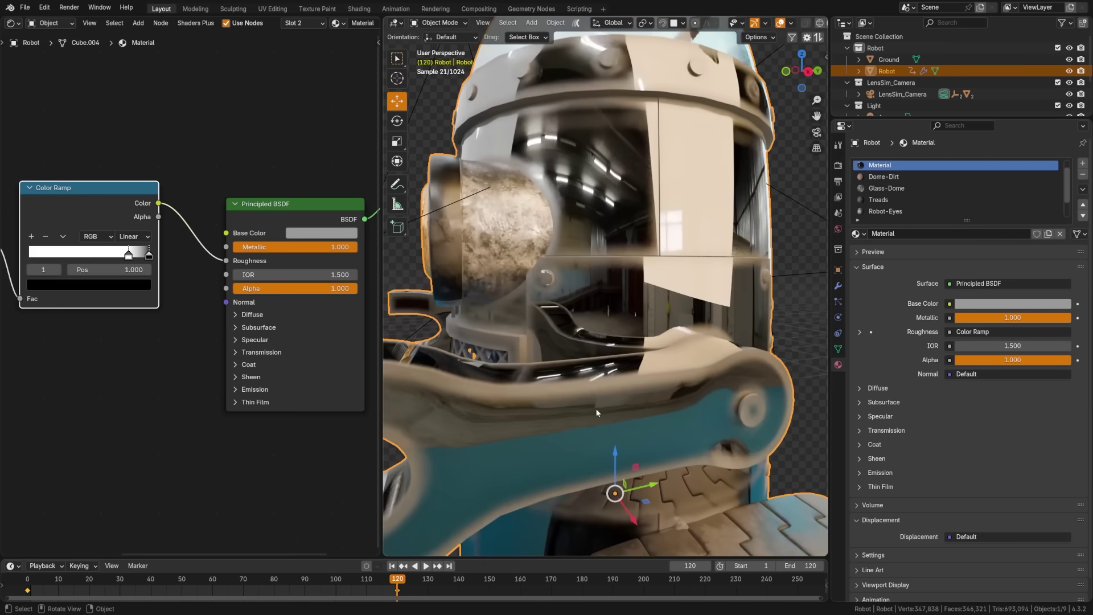
scroll(147, 345, down, 5)
Rearrange the node tree to leave a wide gap between the edge mask nodes and the Principled BSDF.
middle_drag(84, 325, 237, 309)
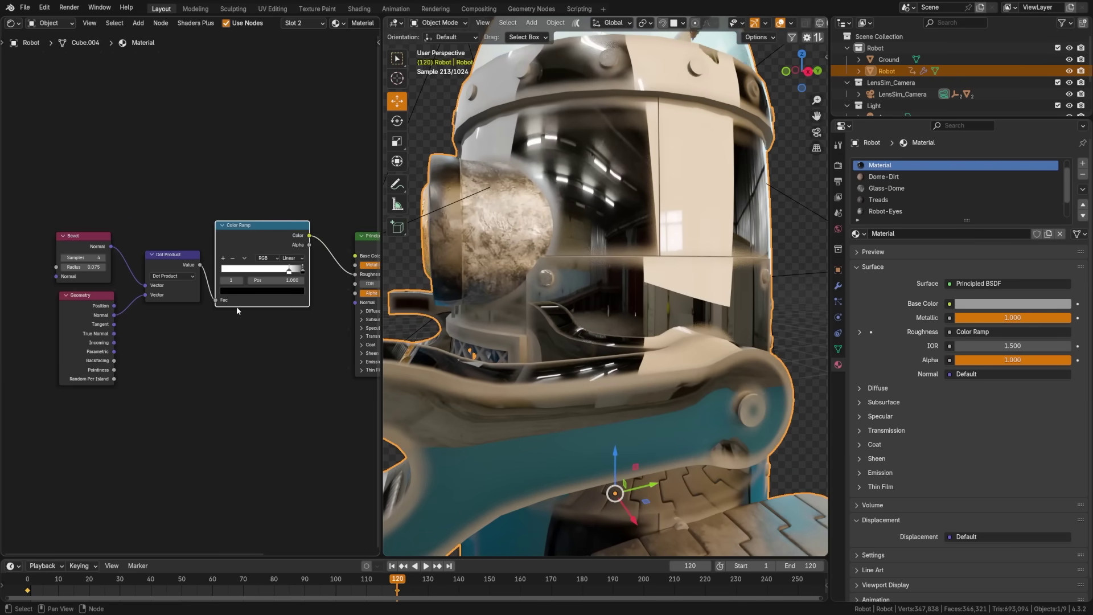
key(l)
key(l)
key(g)
drag(183, 307, 174, 307)
middle_drag(305, 358, 354, 292)
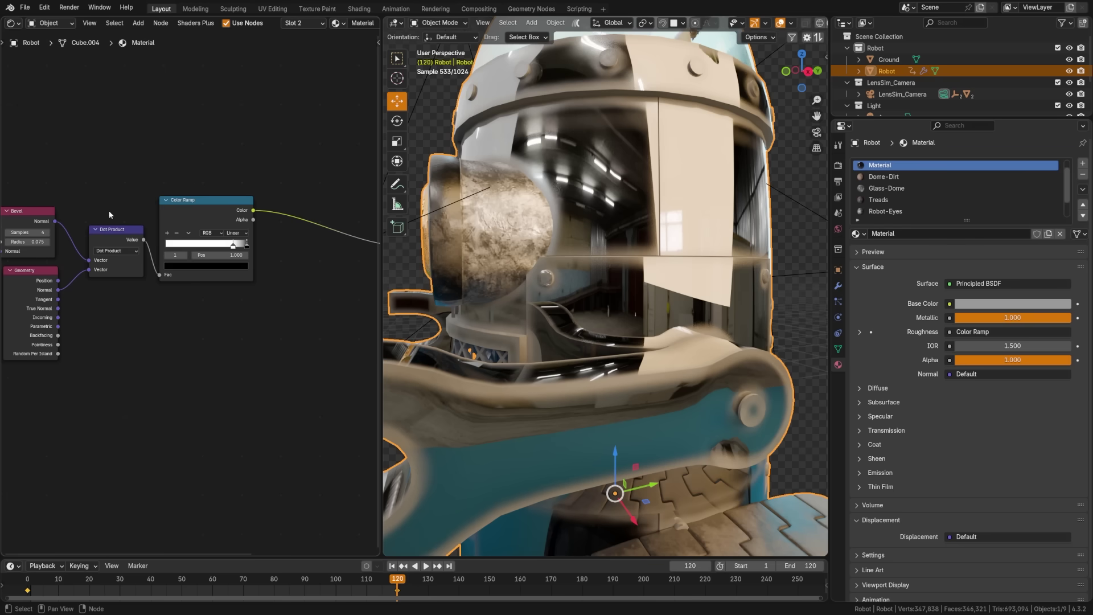
middle_drag(104, 192, 165, 192)
drag(68, 185, 256, 285)
key(g)
click(202, 304)
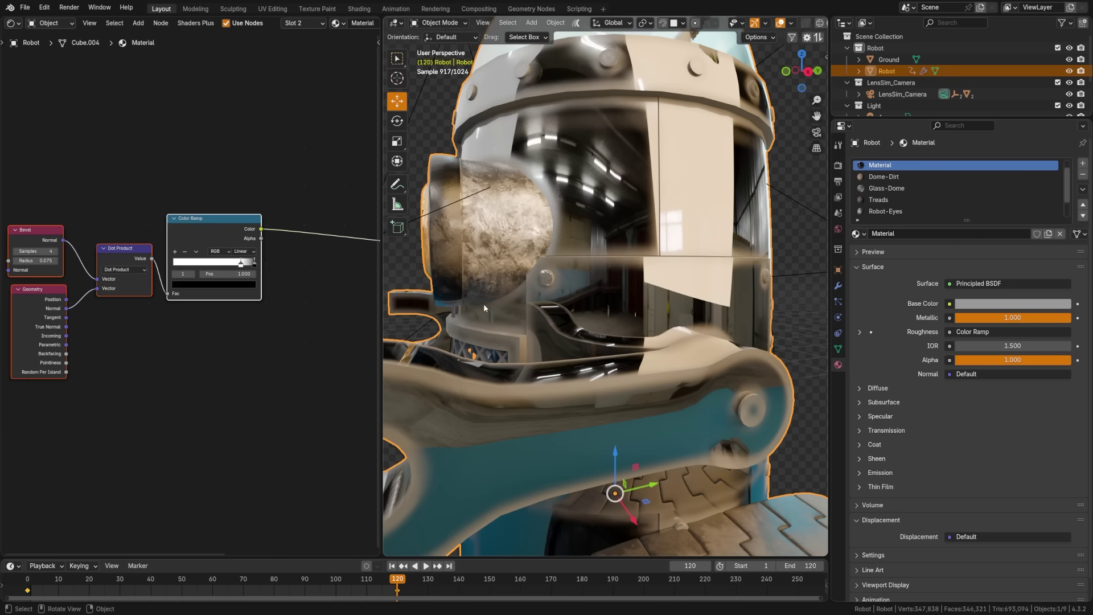
Add an Ambient Occlusion node below the Color Ramp and preview it on the robot.
click(232, 393)
key(shift+a)
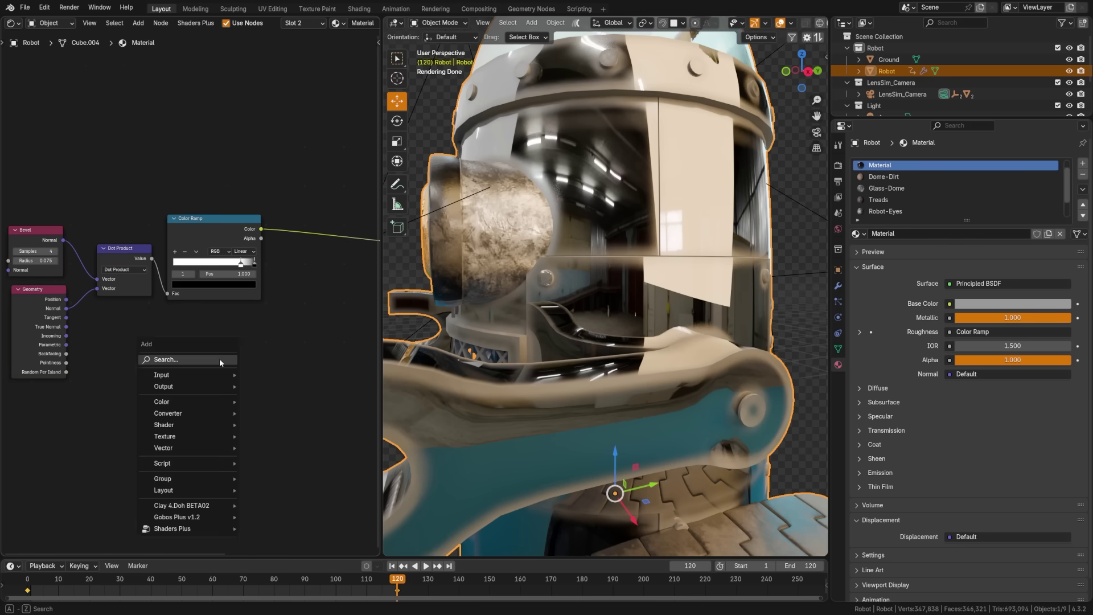
click(220, 359)
text(ambient)
key(Return)
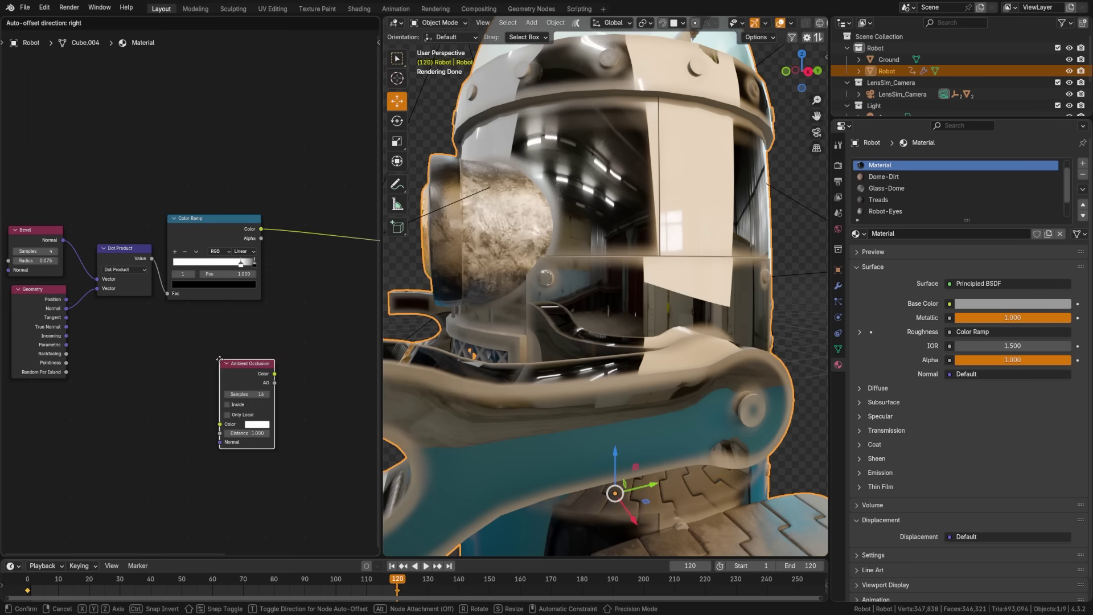
click(149, 311)
ctrl+shift+click(200, 340)
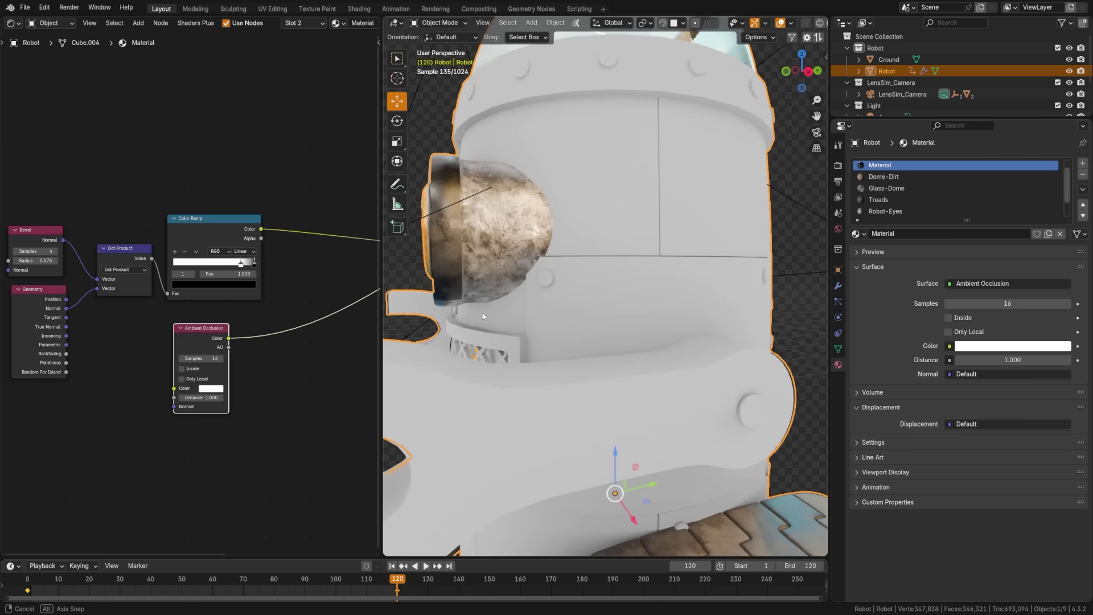
middle_drag(523, 296, 610, 295)
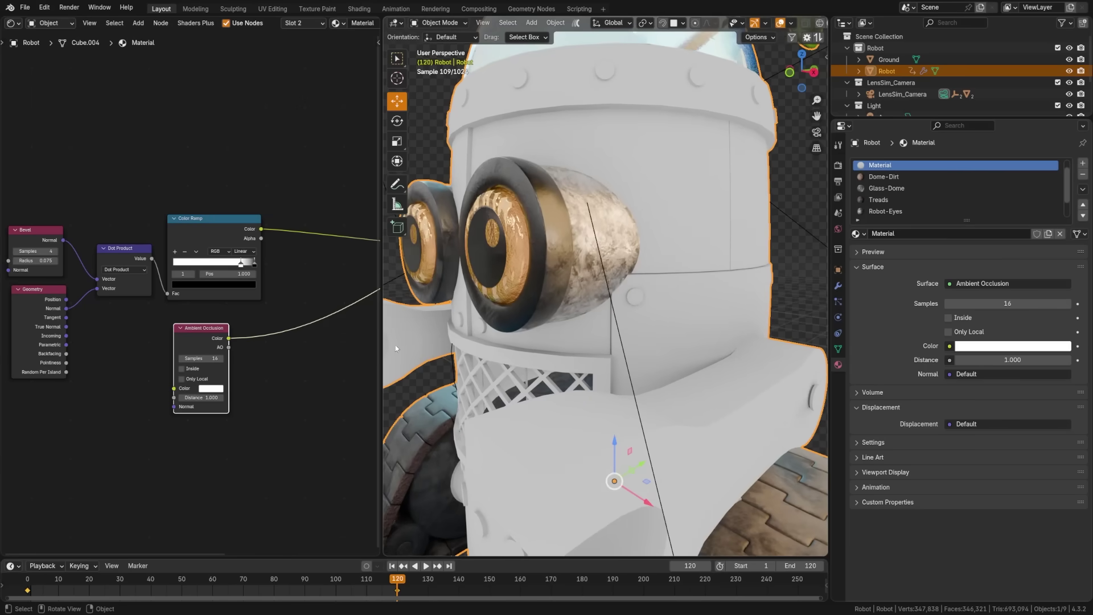
Insert a Mix Color node between the Color Ramp and Roughness, and link the Ambient Occlusion's Color output to its B input.
middle_drag(213, 398, 93, 410)
drag(78, 362, 111, 347)
key(shift+a)
click(191, 297)
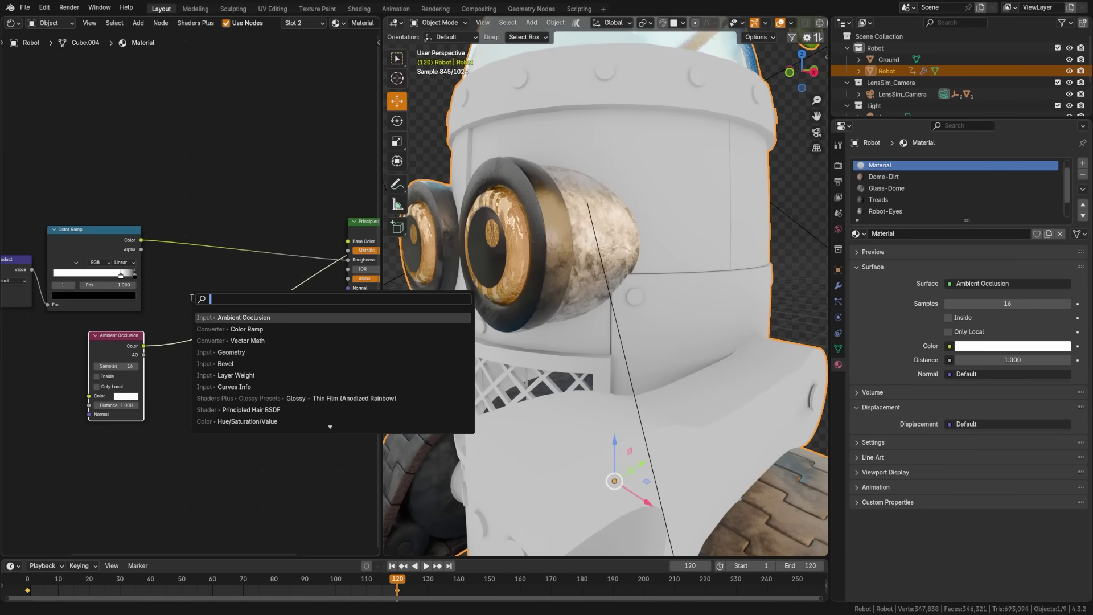
text(mix)
key(Return)
click(231, 236)
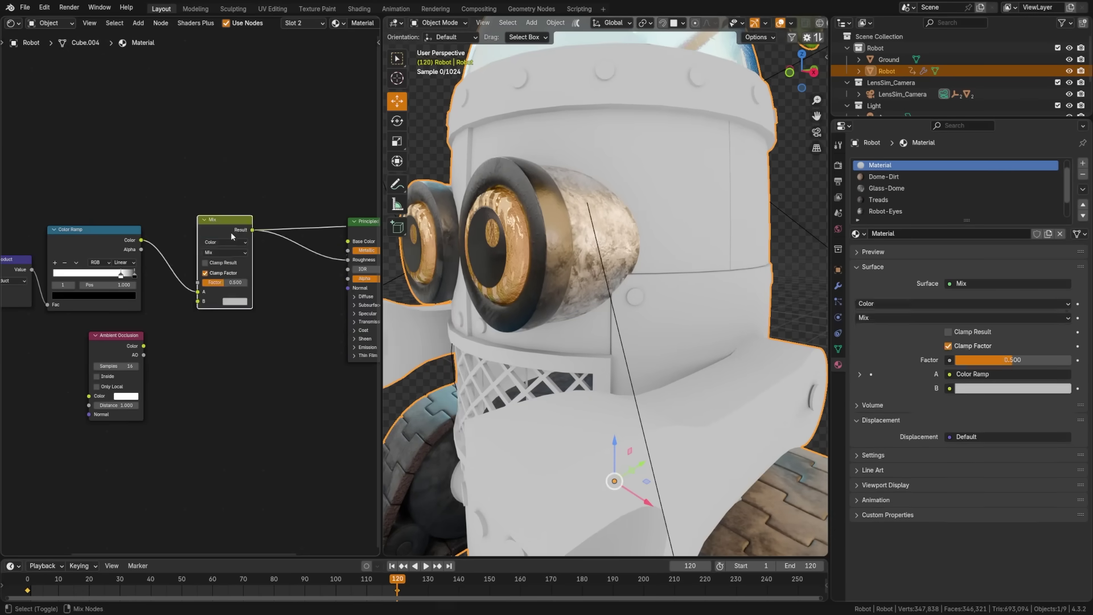
drag(132, 350, 195, 304)
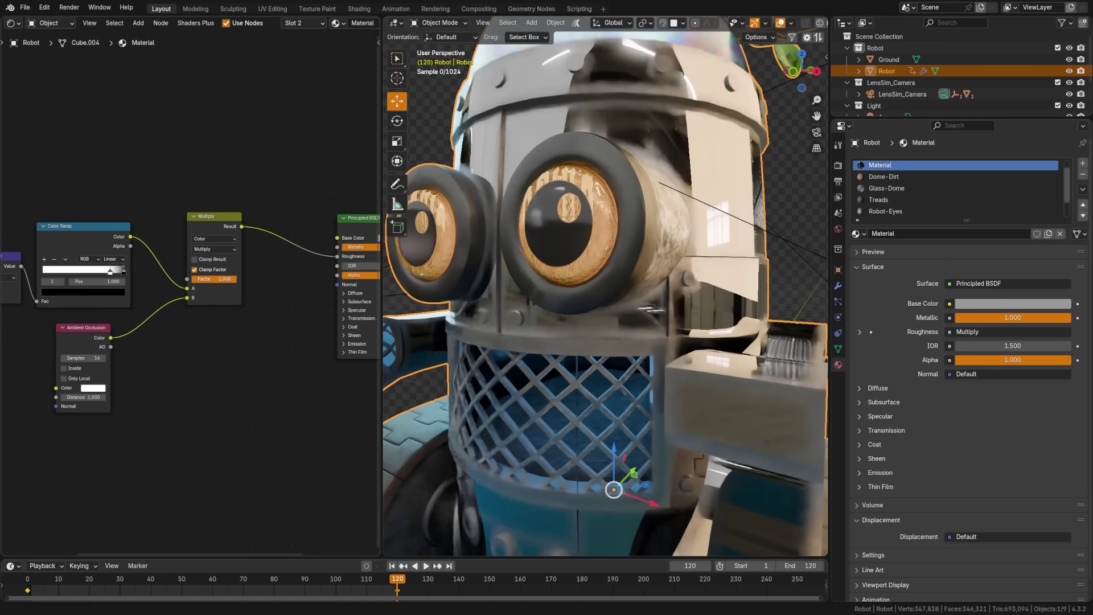
Switch the mix node's blending mode to Mix and back to Multiply, checking the robot's metal shading.
click(215, 250)
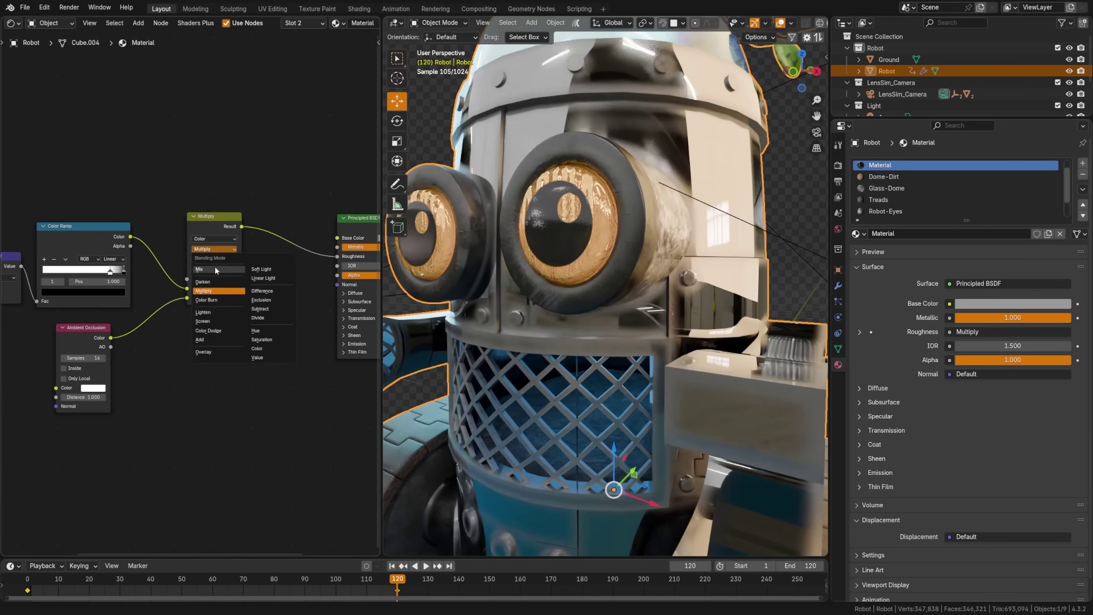
click(215, 269)
click(212, 249)
click(211, 291)
middle_drag(691, 314, 531, 341)
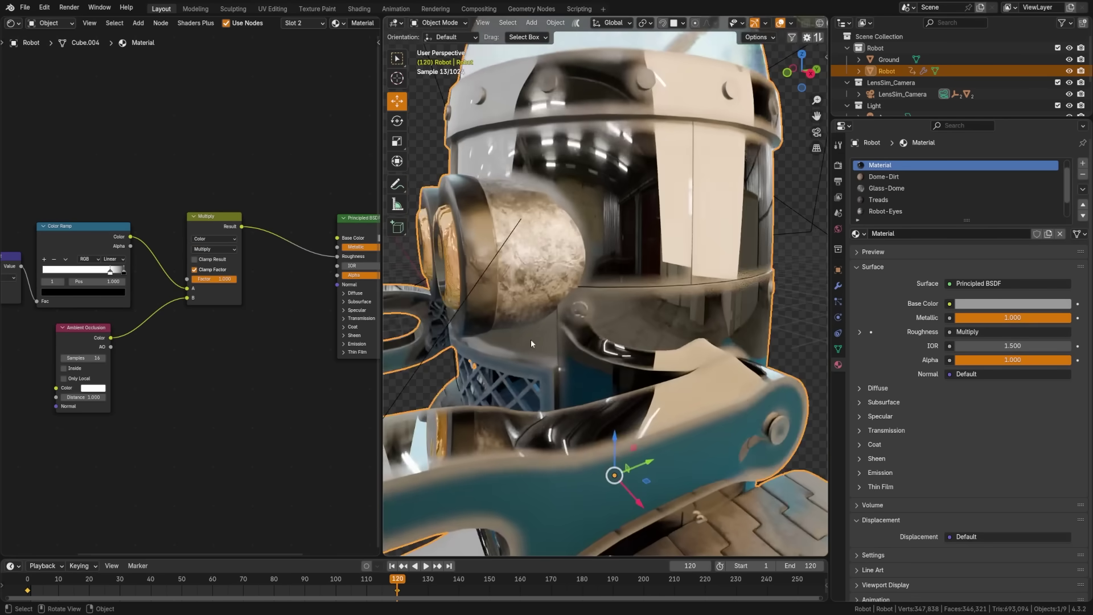
Rearrange the node tree, shifting the Ambient Occlusion node and moving the Principled BSDF to leave room after the Multiply node.
mouse_move(86, 328)
mouse_down()
mouse_move(126, 334)
mouse_move(90, 328)
mouse_up()
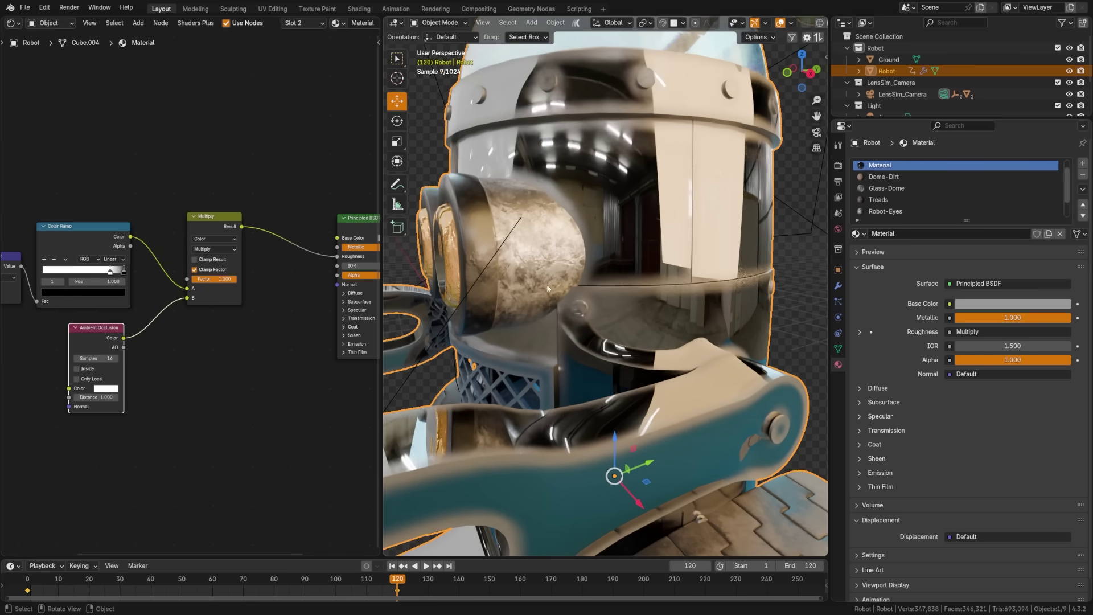
scroll(649, 306, down, 8)
middle_drag(649, 306, 607, 402)
middle_drag(255, 368, 48, 388)
drag(180, 243, 171, 246)
drag(248, 224, 324, 228)
drag(173, 248, 206, 242)
middle_drag(141, 312, 240, 327)
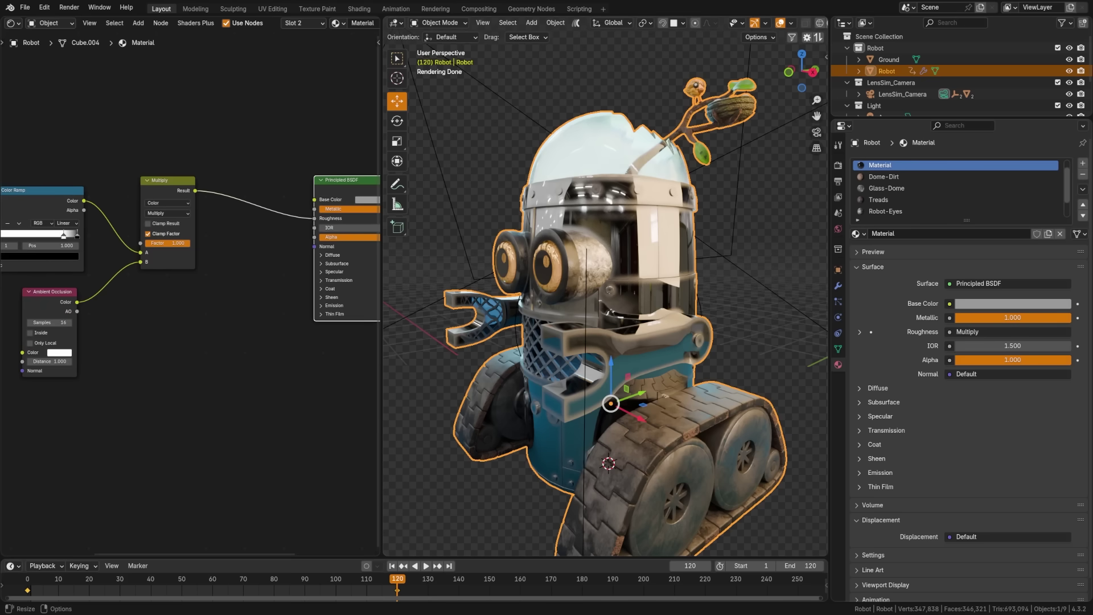
Add the Grunge-Map_Smudges-1.png image texture below the Ambient Occlusion node and preview it on the robot.
drag(118, 402, 177, 327)
middle_drag(163, 306, 281, 329)
drag(176, 332, 188, 326)
drag(275, 346, 154, 408)
middle_drag(218, 415, 124, 413)
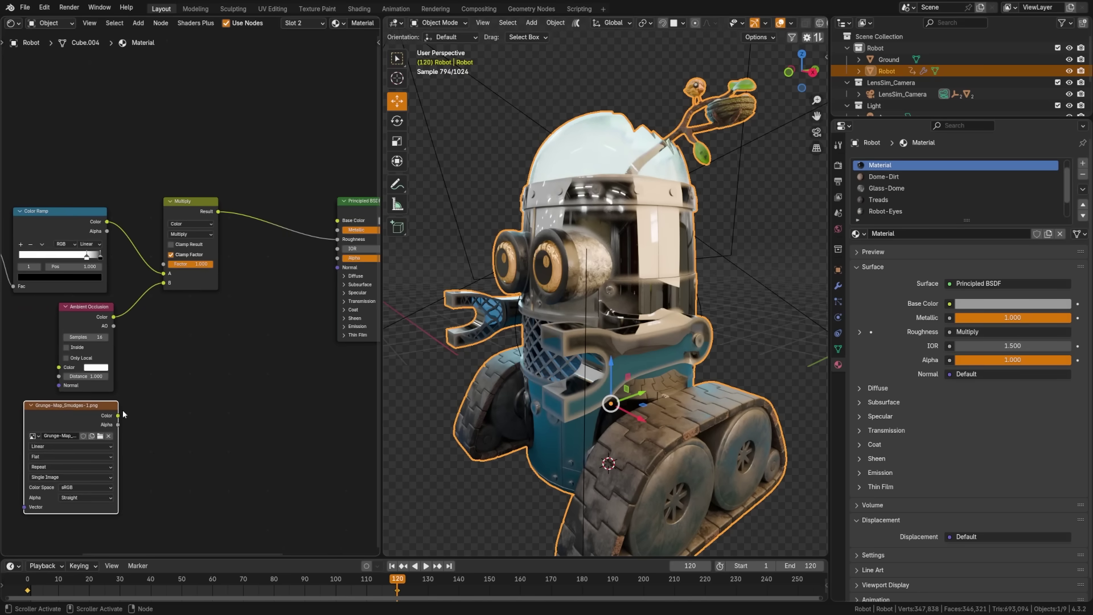
ctrl+shift+click(95, 417)
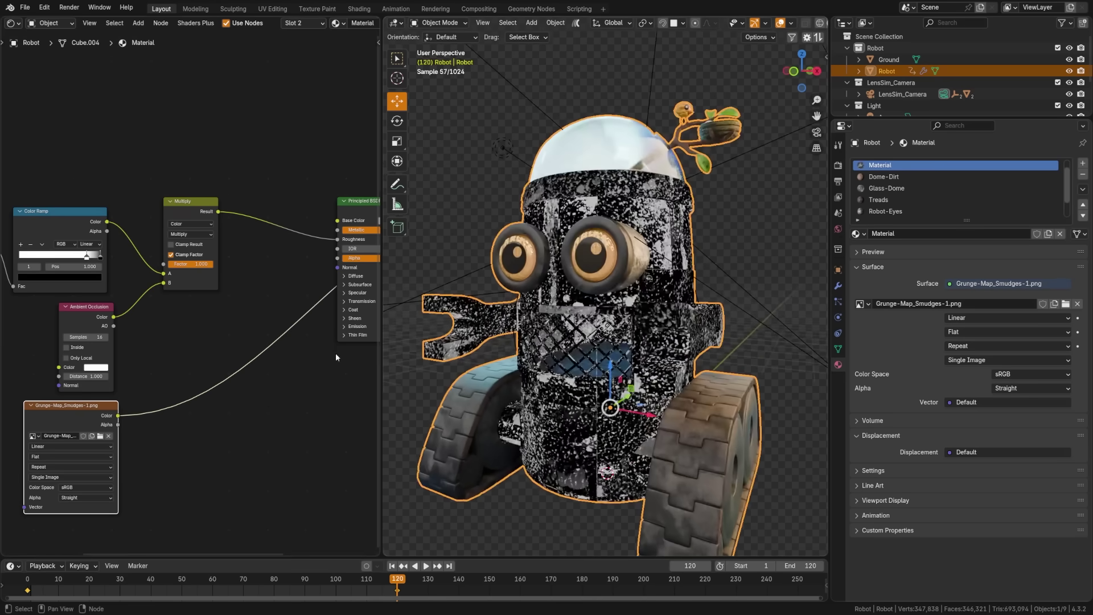
Link the grunge texture's Color directly to Roughness and reconnect the Principled BSDF to the Material Output's Surface.
middle_drag(317, 356, 116, 380)
drag(297, 232, 137, 265)
drag(230, 237, 297, 232)
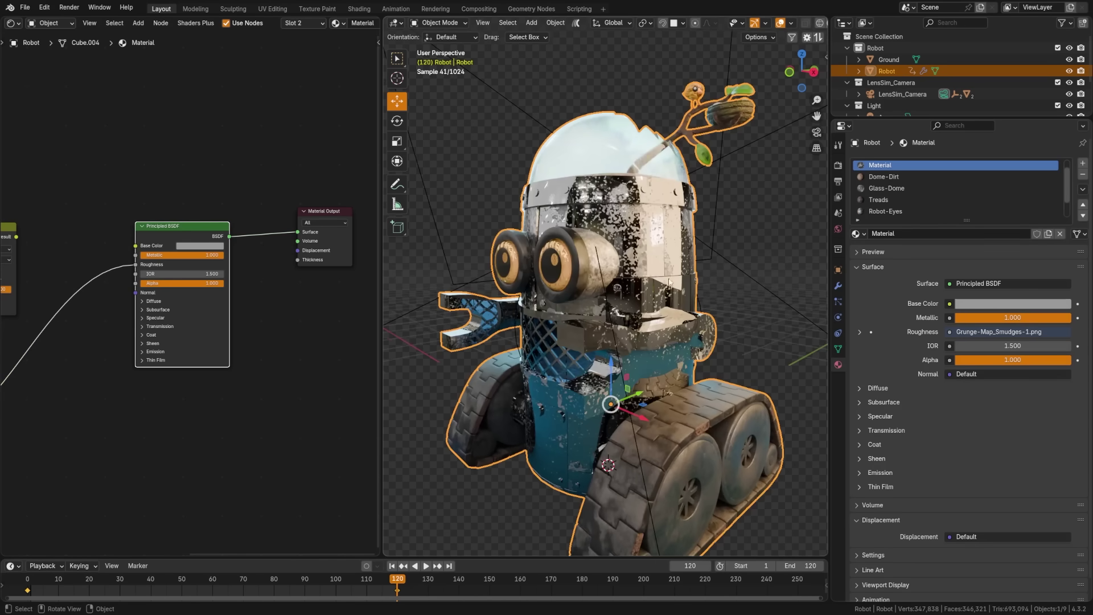
Preview the Multiply node, insert a duplicate of it after the original, and link the grunge texture's Color to the duplicate's B input.
middle_drag(118, 274, 300, 263)
ctrl+shift+click(183, 294)
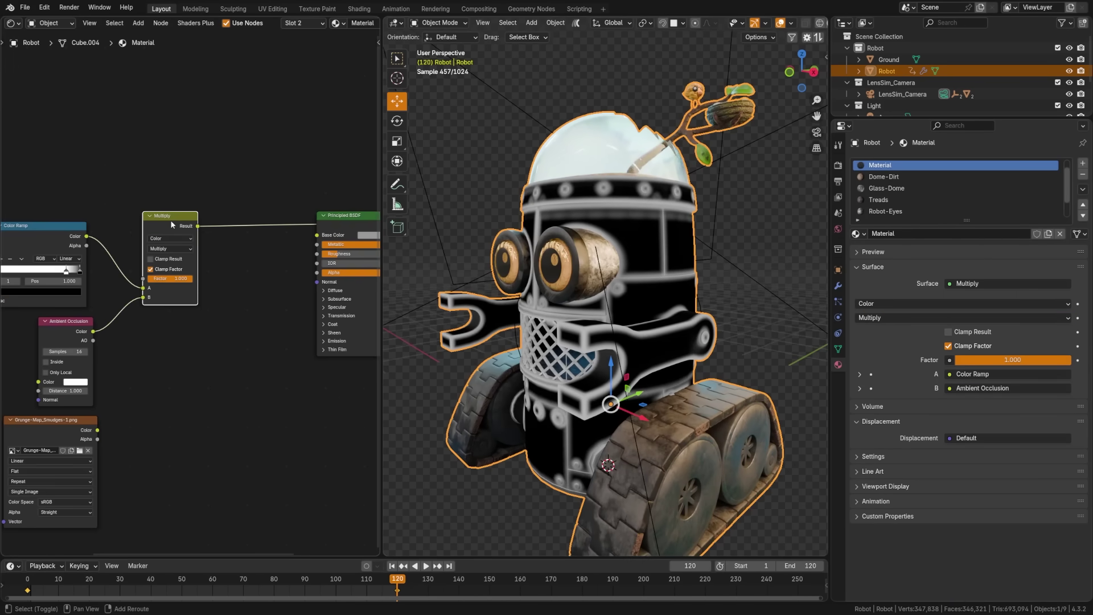
key(shift+d)
click(264, 220)
drag(98, 430, 233, 299)
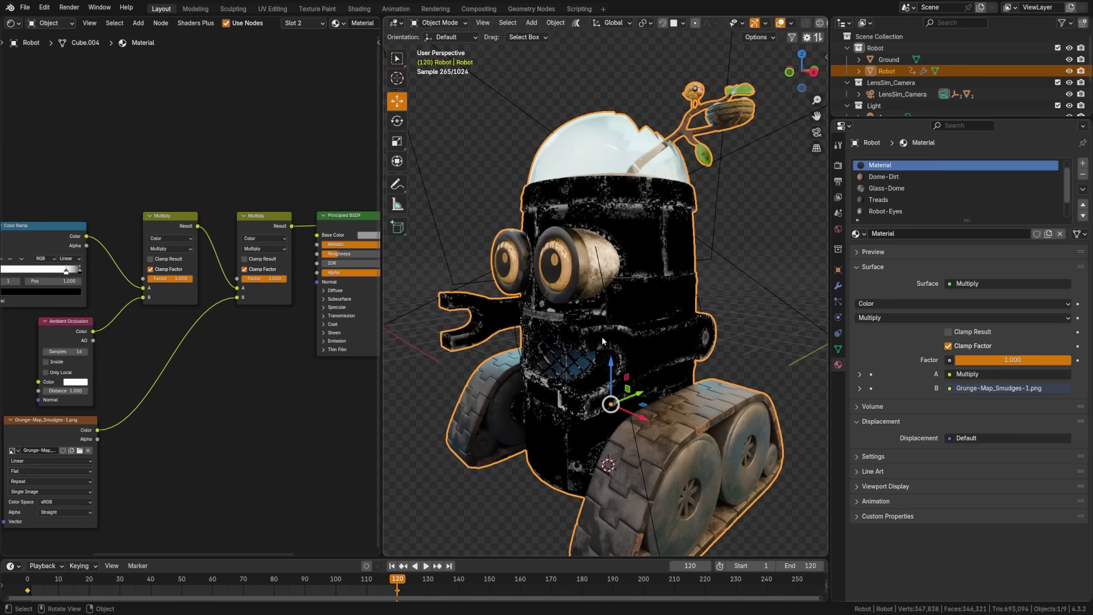
scroll(603, 337, up, 5)
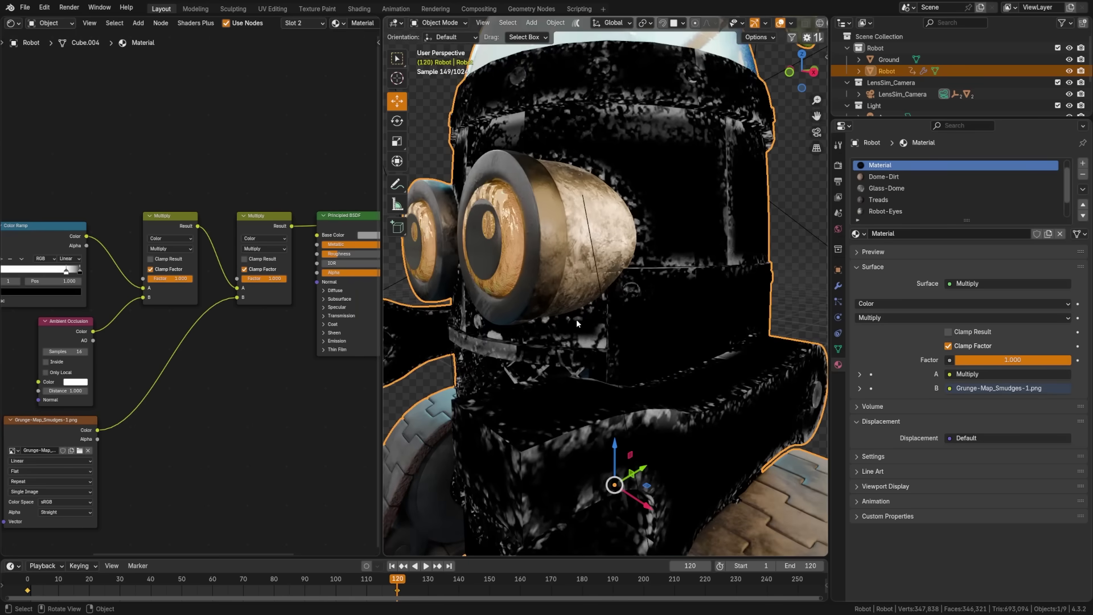
scroll(205, 285, down, 2)
Feed the second Multiply's Result into Roughness, output the Principled BSDF to Surface, and inspect the shading on the robot.
drag(249, 254, 358, 252)
key(g)
click(363, 236)
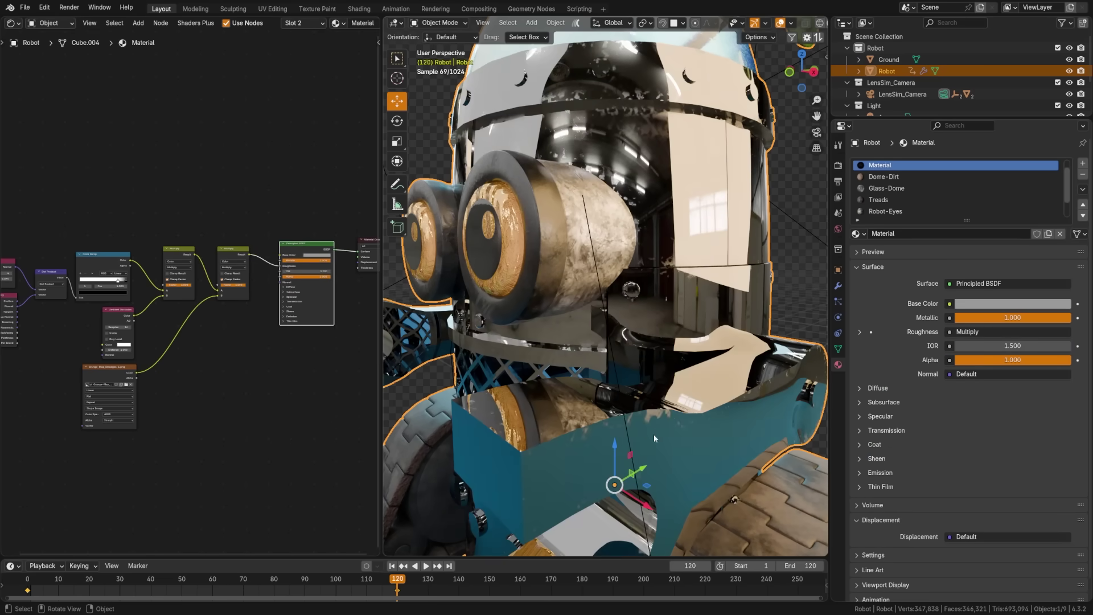
scroll(654, 434, down, 5)
middle_drag(653, 433, 547, 393)
scroll(208, 349, up, 2)
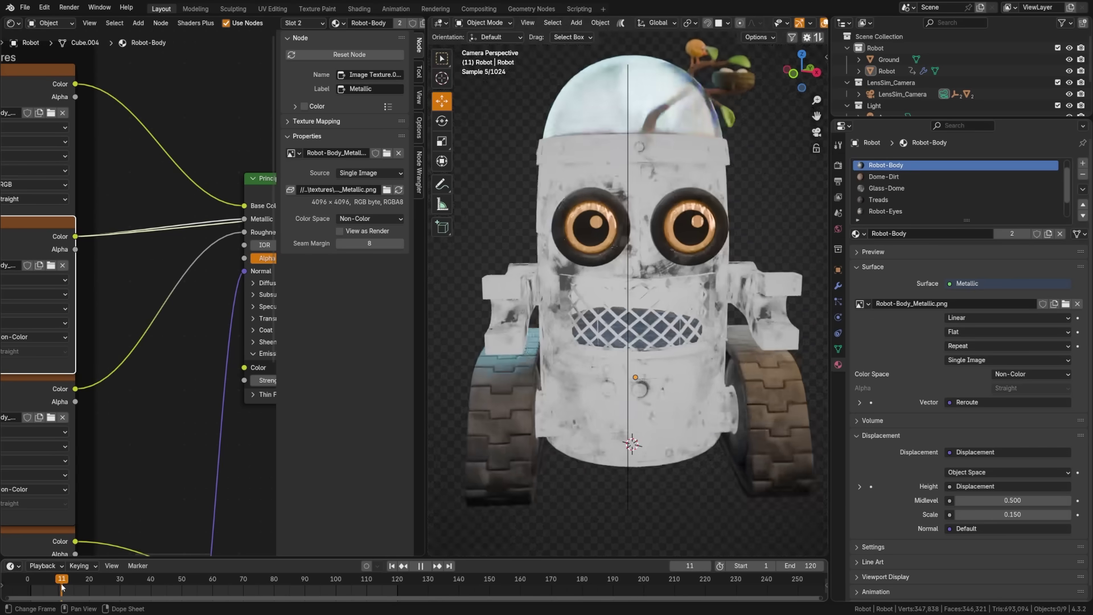
Examine the Robot-Body material through the turntable animation, first with its Metallic map previewed and again with the full Principled BSDF.
drag(61, 586, 157, 585)
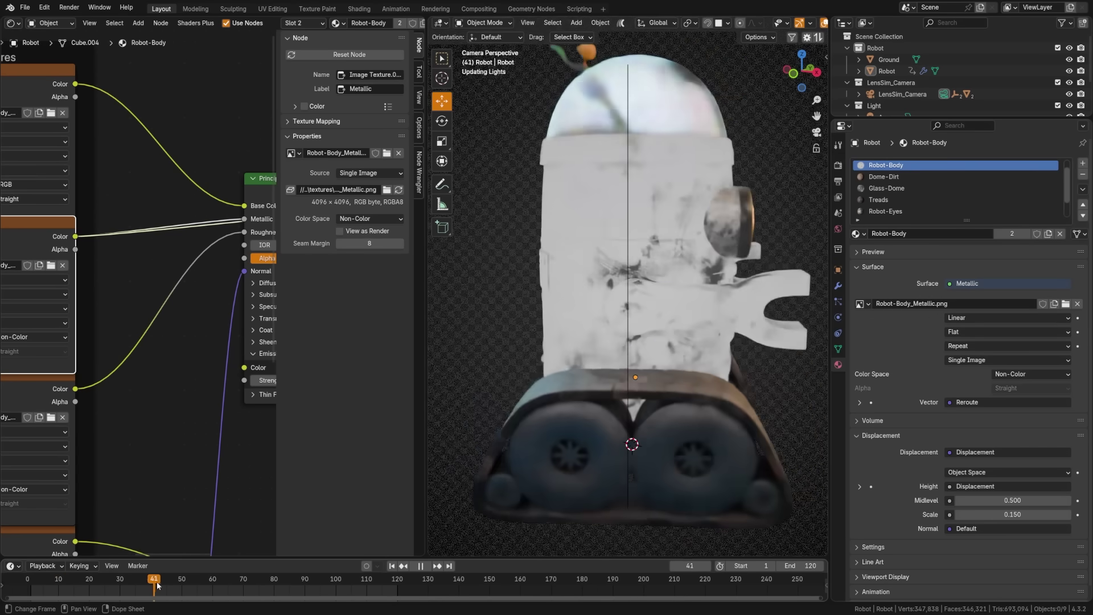
key(space)
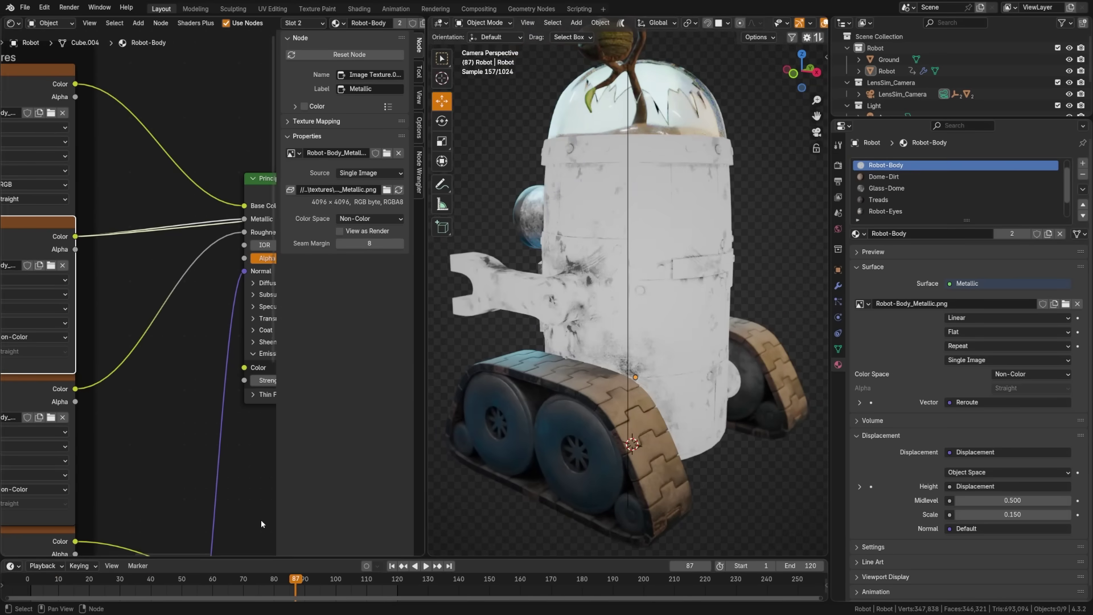
drag(298, 580, 326, 581)
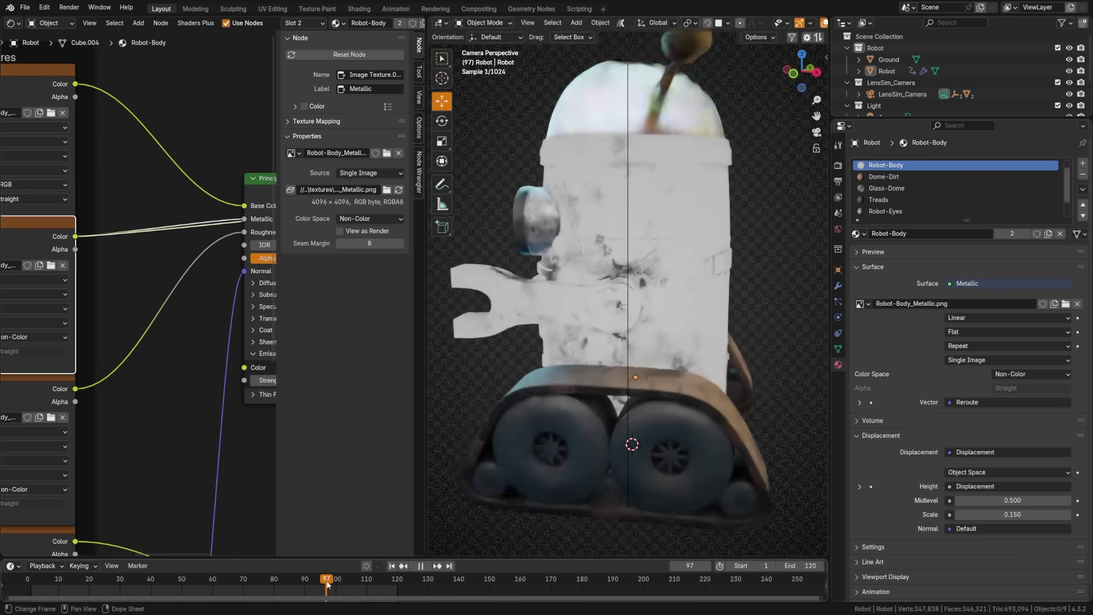
ctrl+shift+click(259, 186)
drag(154, 581, 378, 579)
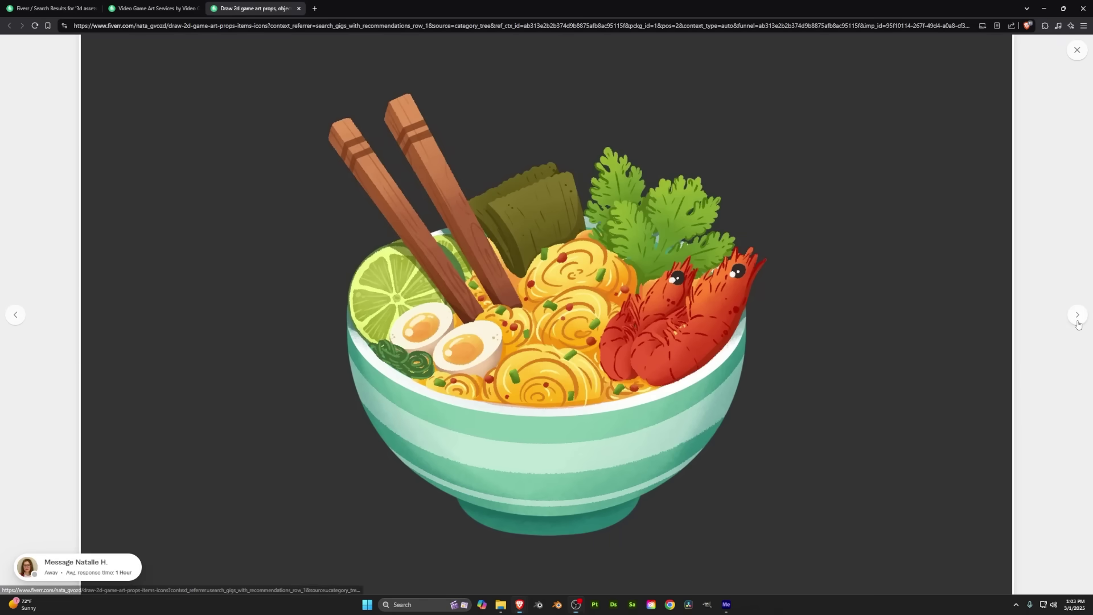
Switch to Fiverr in the browser and look through the 2D game art images, illustration gigs and a video script gig.
click(1077, 323)
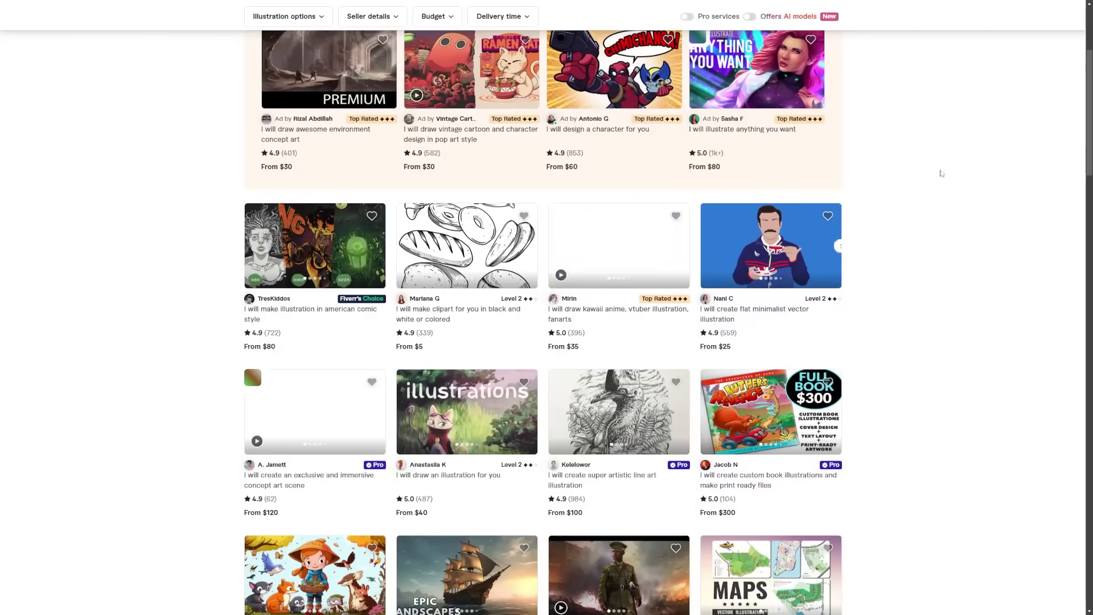
scroll(1013, 197, down, 2)
scroll(1012, 197, down, 3)
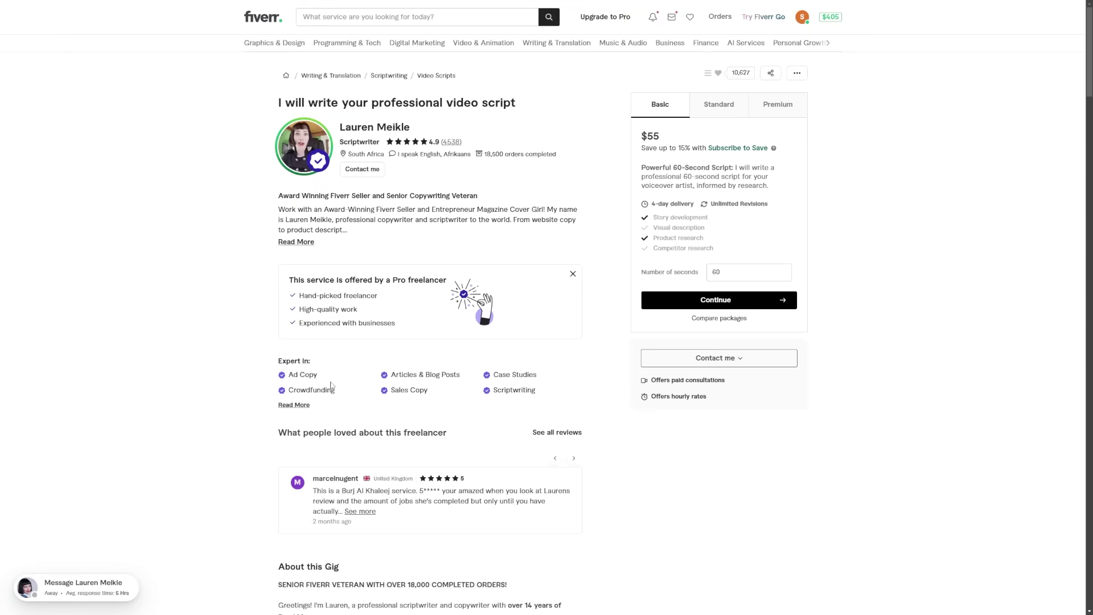
scroll(332, 386, down, 3)
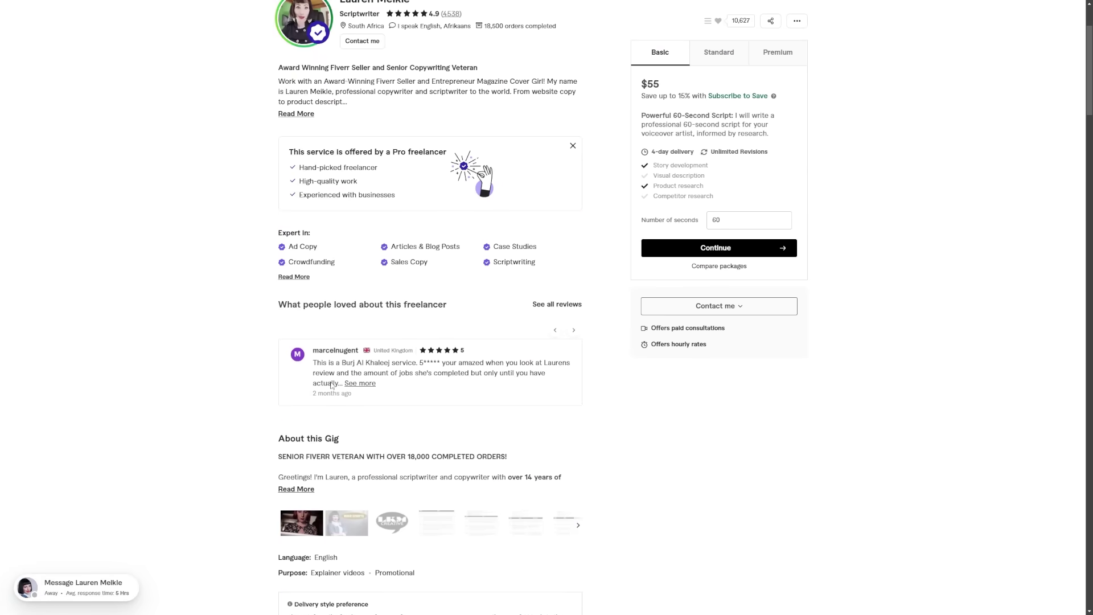